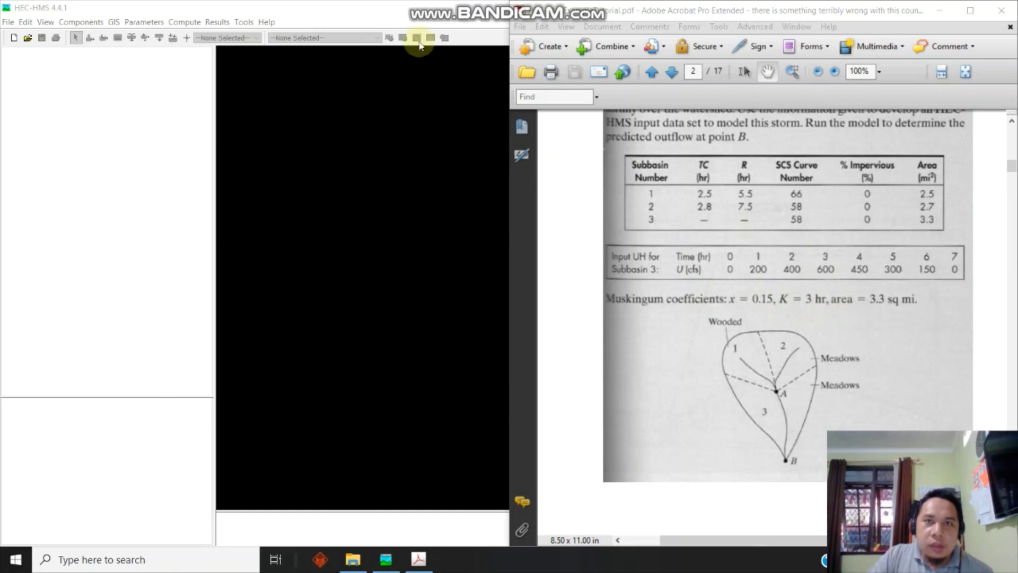
Switch to HEC-HMS and start a new project named Latihan 4
left_click(438, 19)
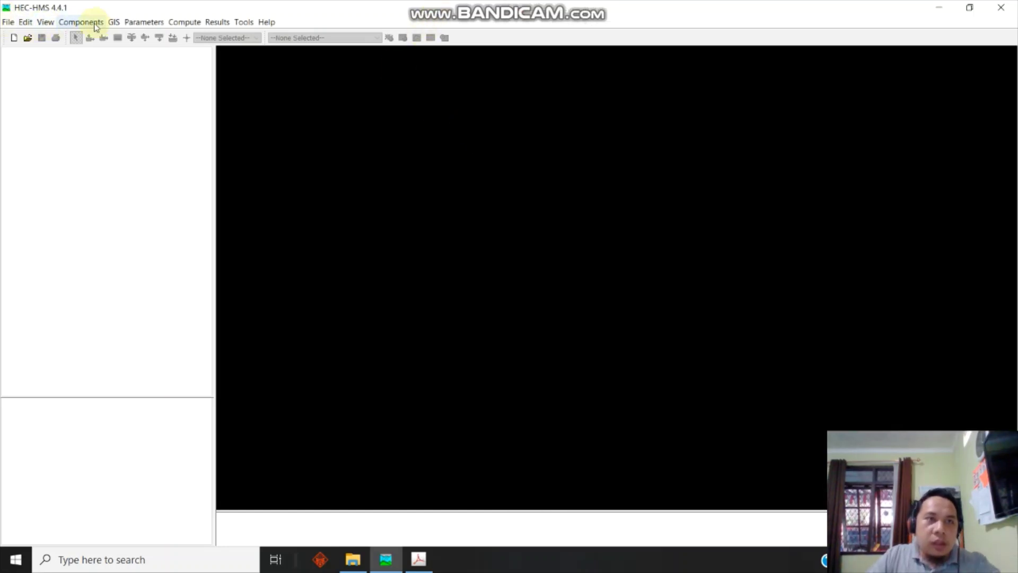
left_click(14, 38)
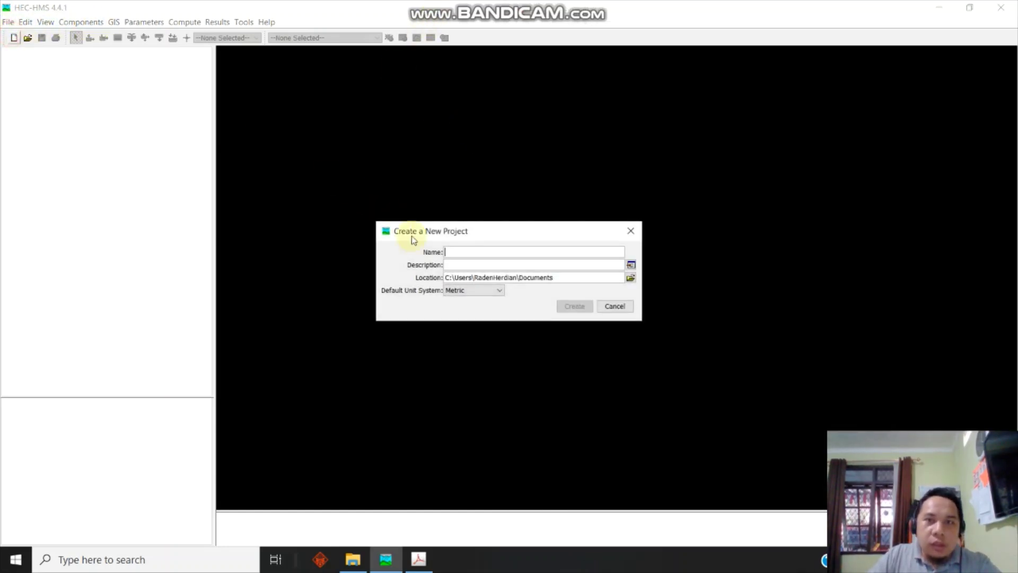
left_click(476, 252)
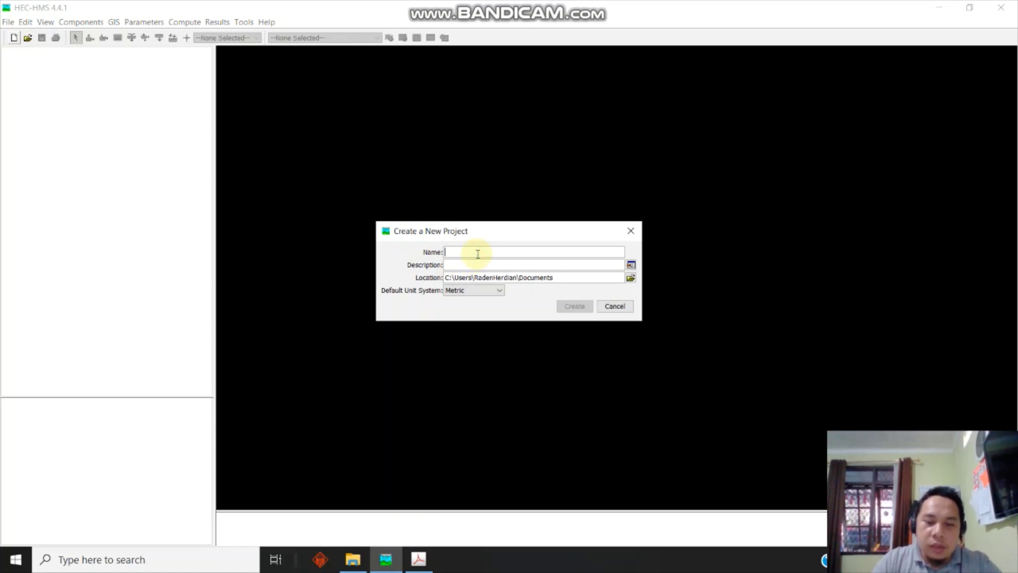
type("Latihan 4")
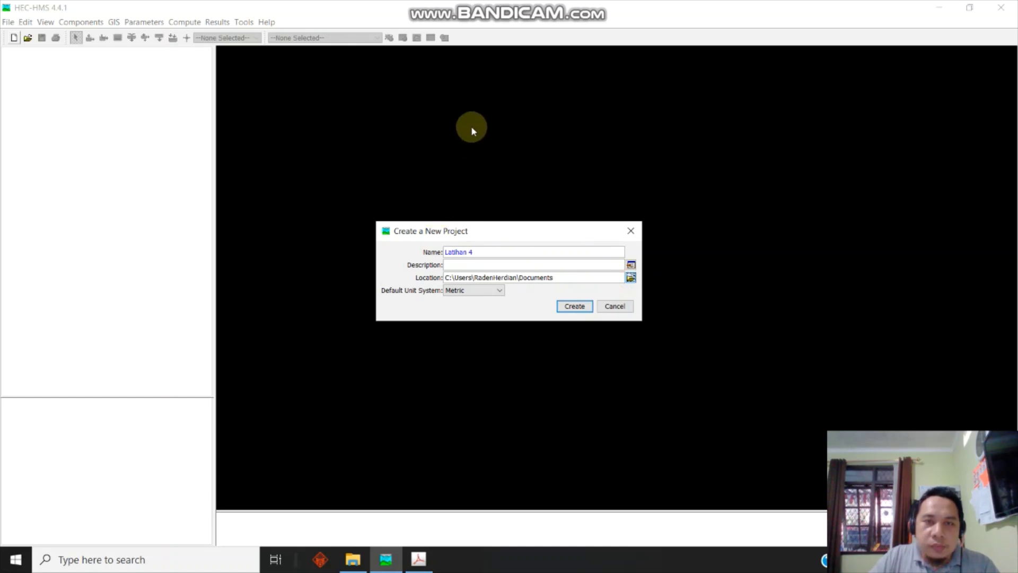
Set the new project's location to the folder G:\LAT SOFTWARE&TUTORIAL\01 HEC HMS
left_click(364, 317)
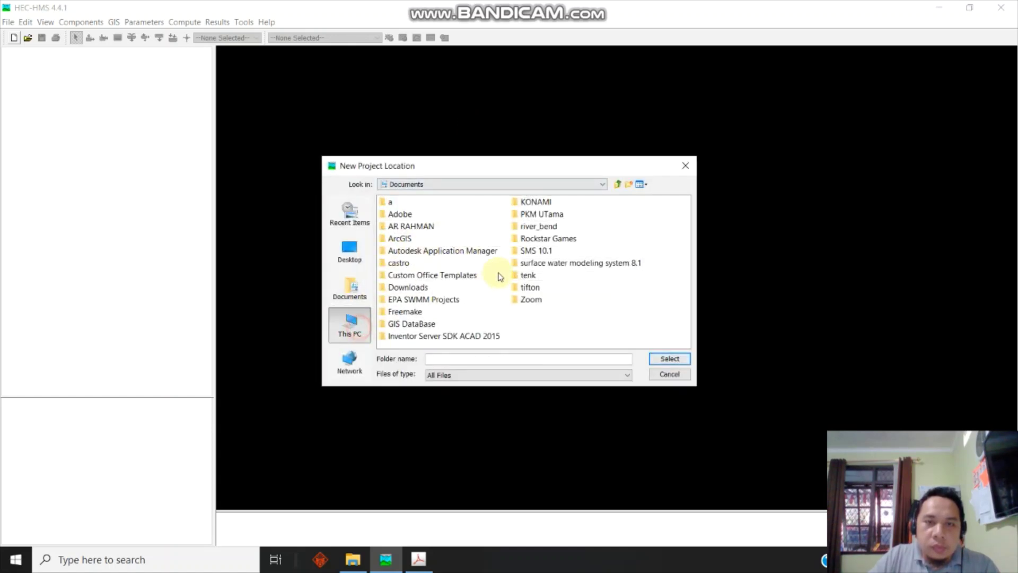
double_click(406, 312)
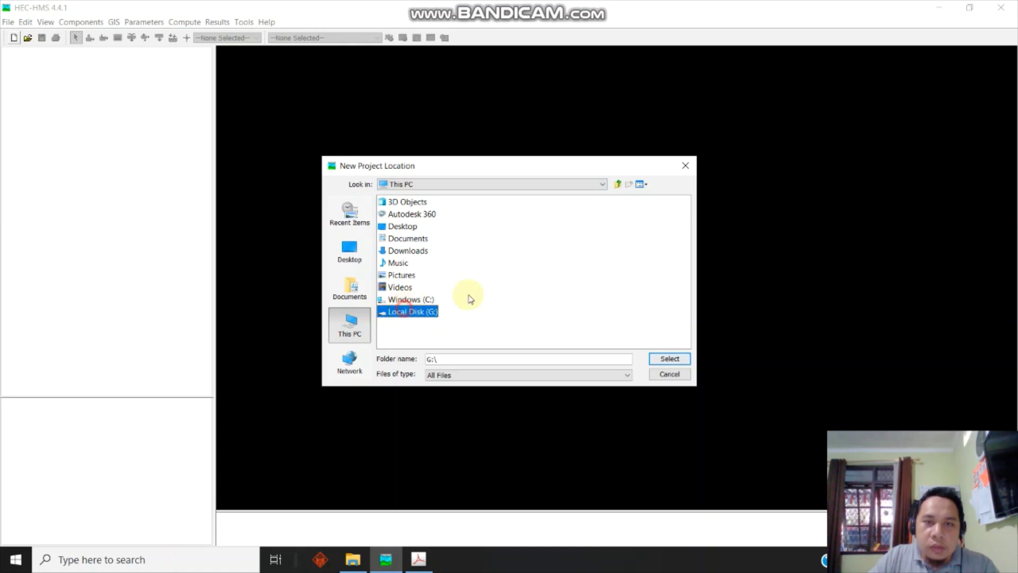
left_click(567, 202)
double_click(566, 203)
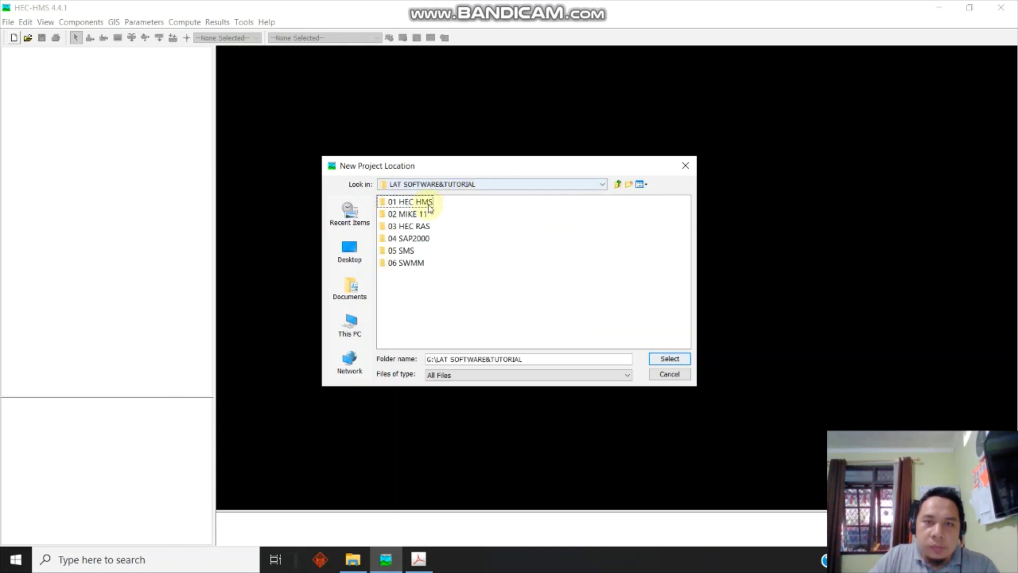
left_click(410, 202)
left_click(672, 359)
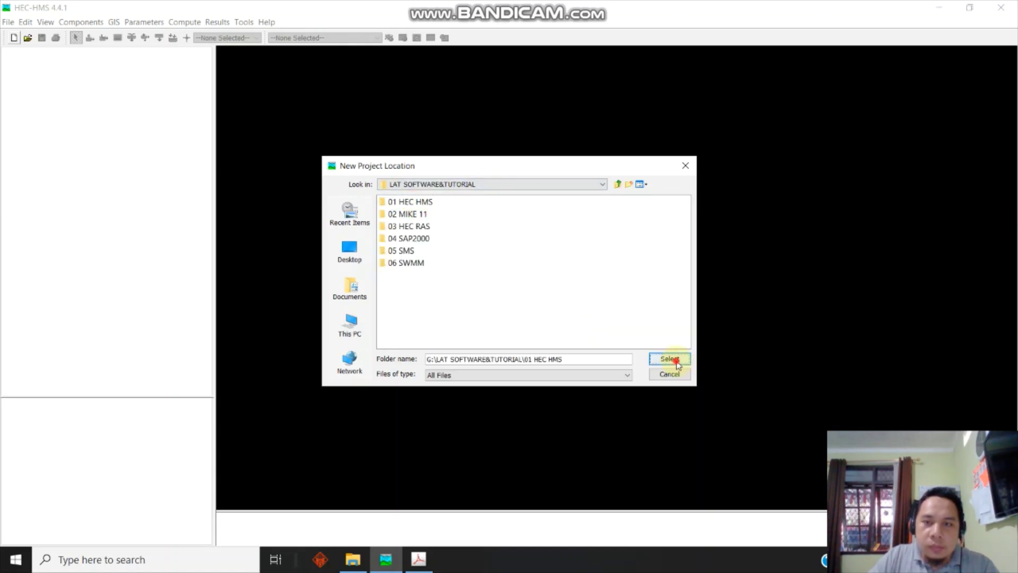
Set the default unit system to U.S. Customary and create the project
left_click(474, 291)
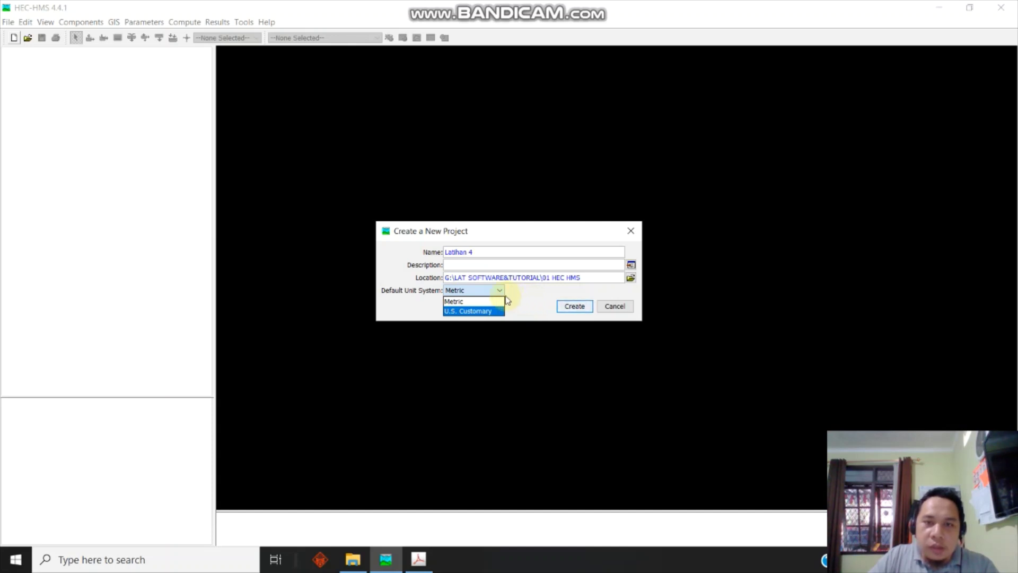
left_click(484, 312)
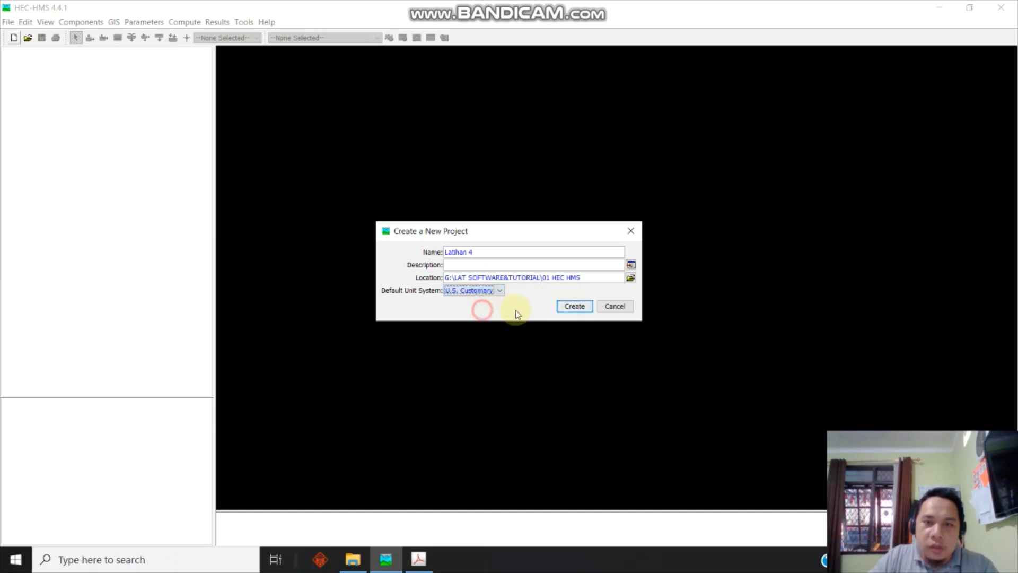
left_click(571, 306)
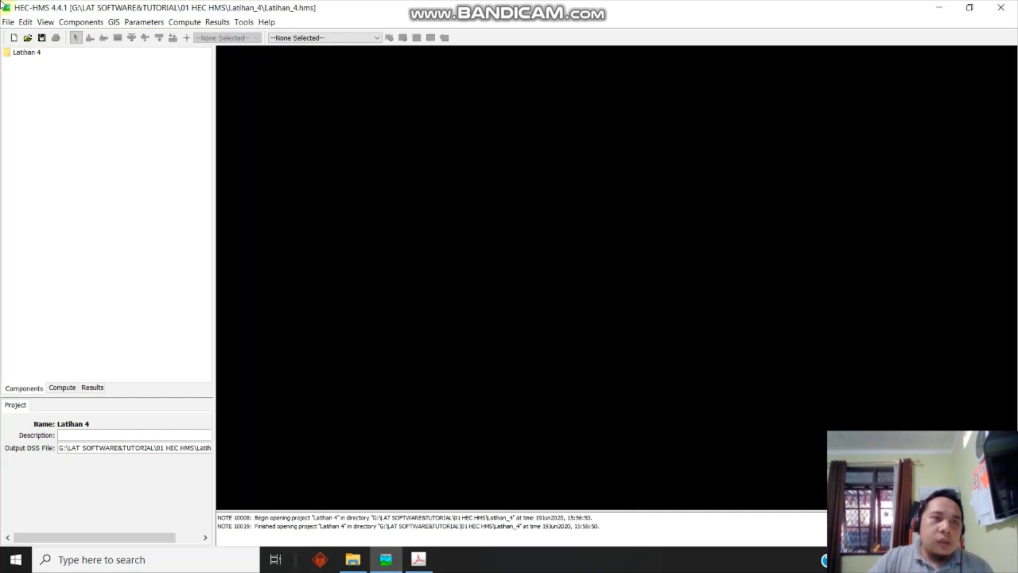
Create a basin model in the project, keeping the proposed name Basin 1
left_click(80, 22)
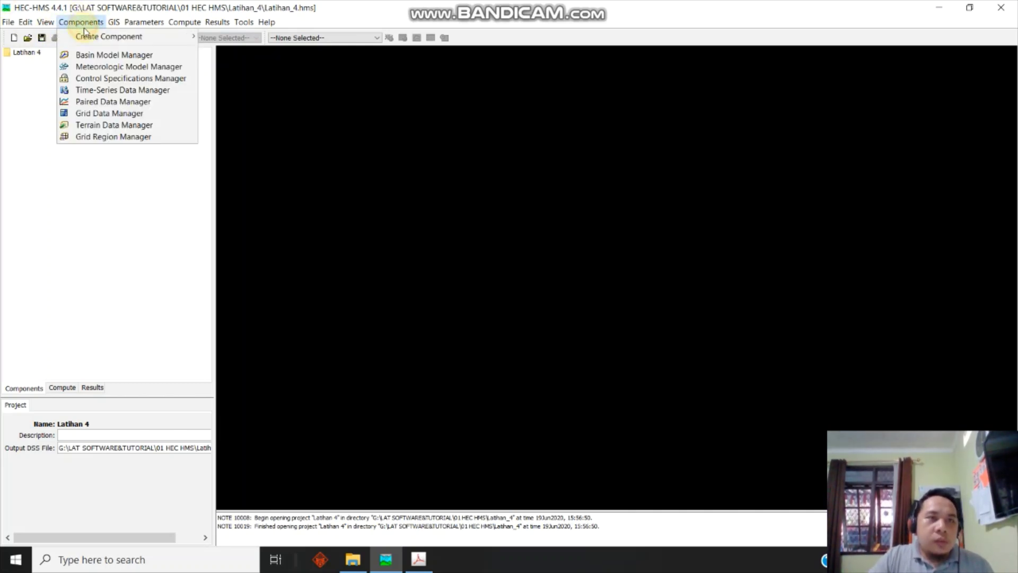
left_click(157, 55)
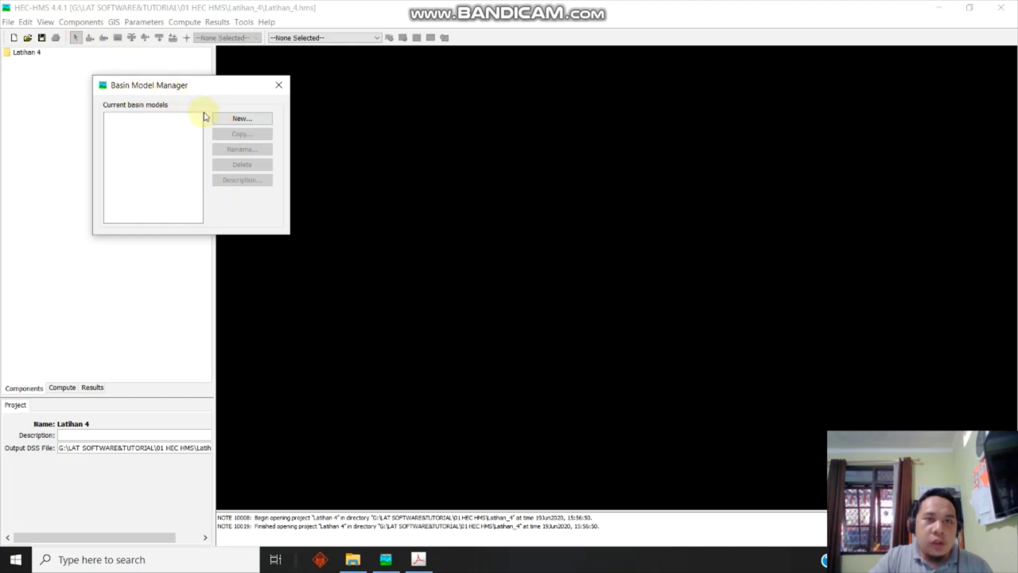
left_click(230, 123)
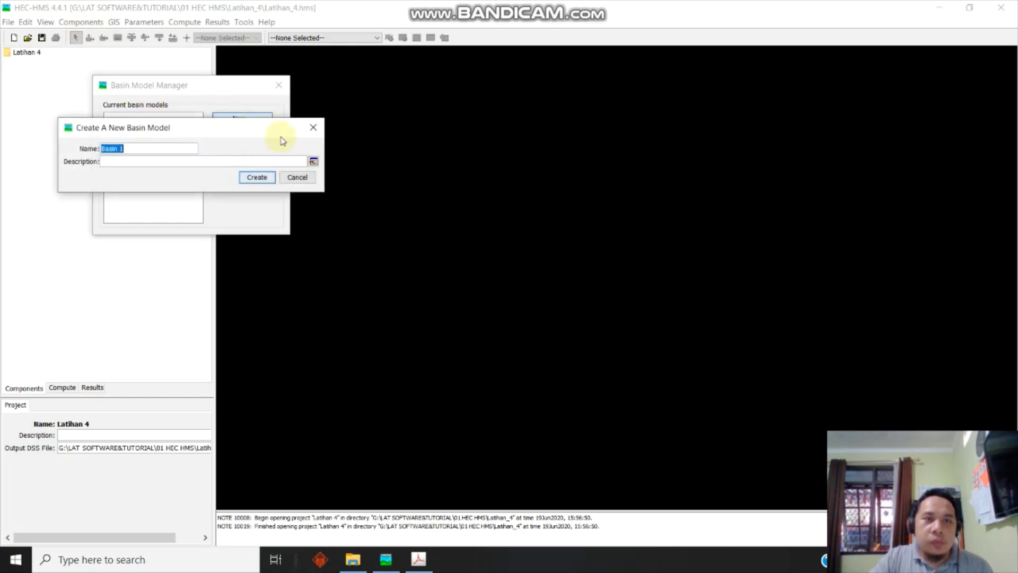
left_click(130, 148)
left_click(263, 182)
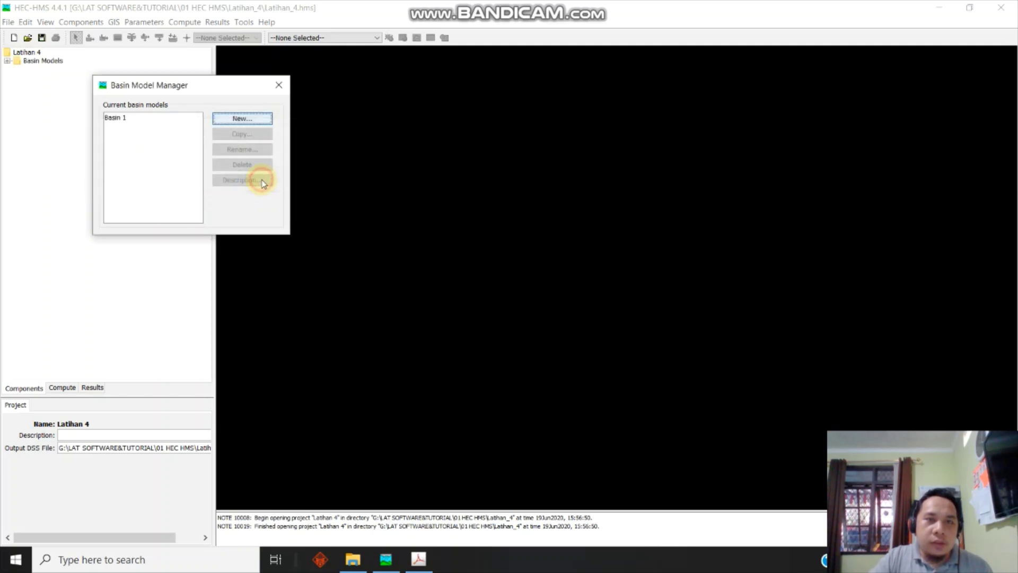
left_click(280, 85)
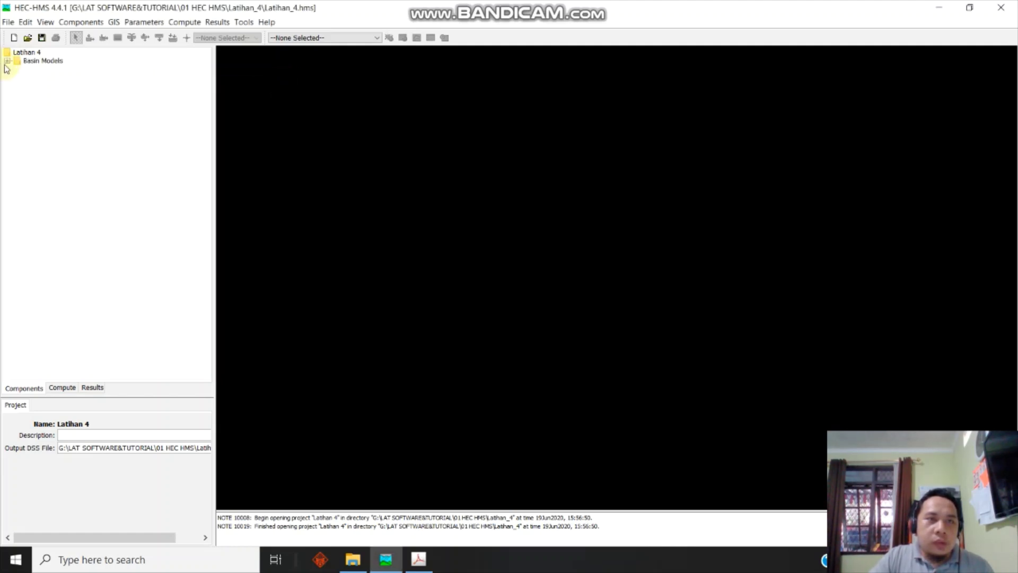
Open the Basin 1 model map and maximize it within the workspace
left_click(8, 61)
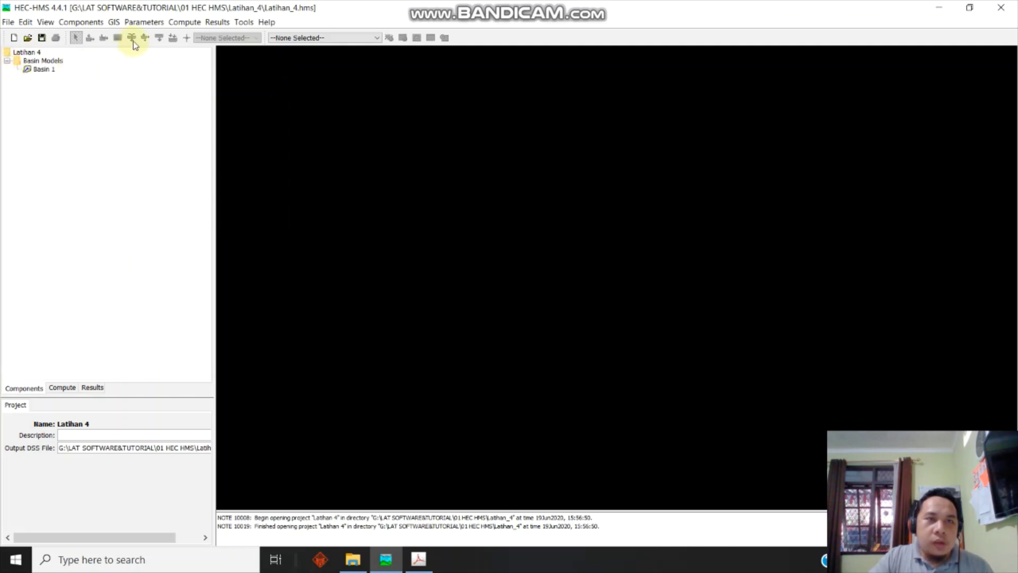
double_click(42, 69)
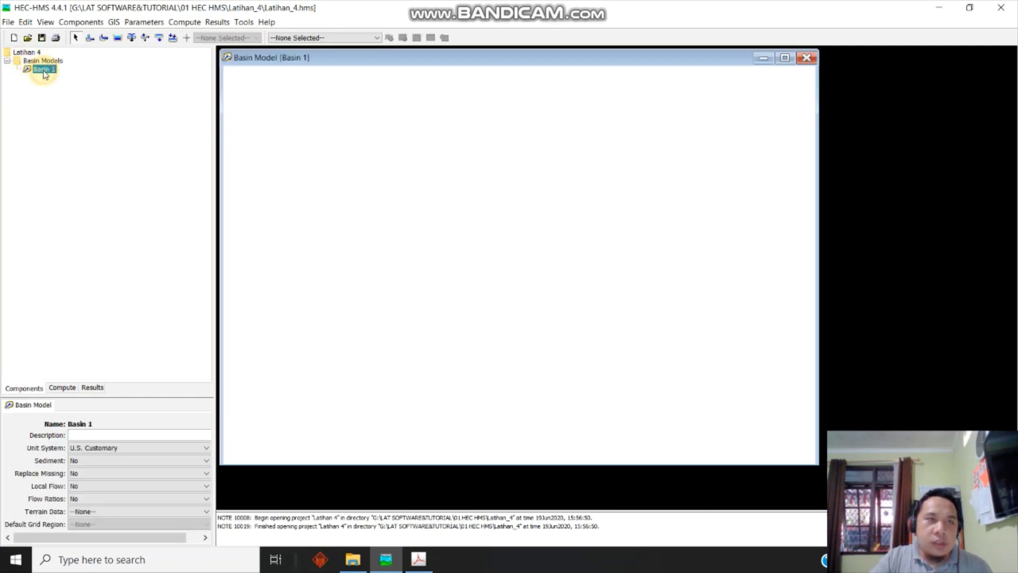
left_click(790, 60)
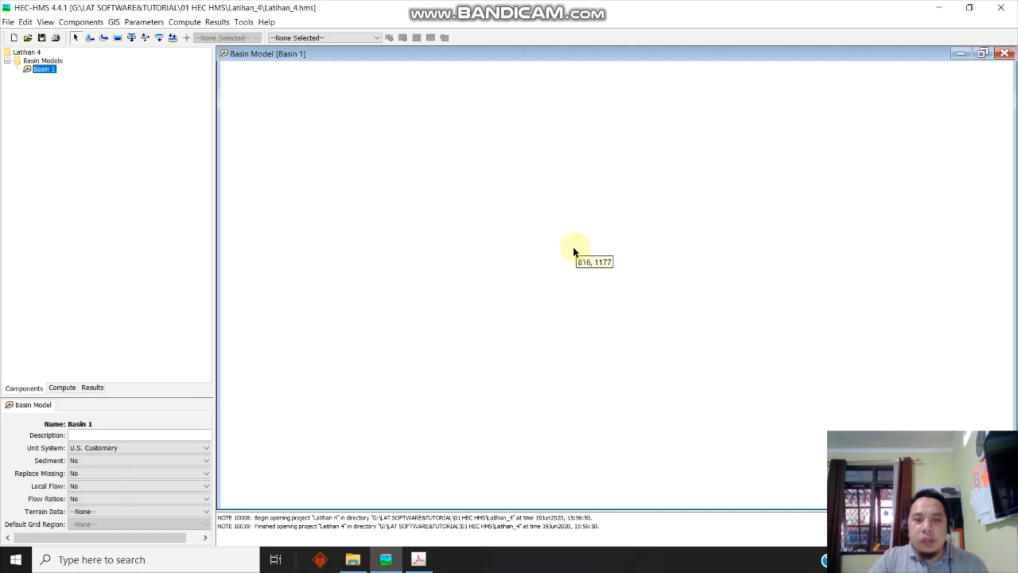
Check the watershed sketch in the PDF, then add Subbasin-1 and place it in the upper-left part of the basin map
left_click(418, 559)
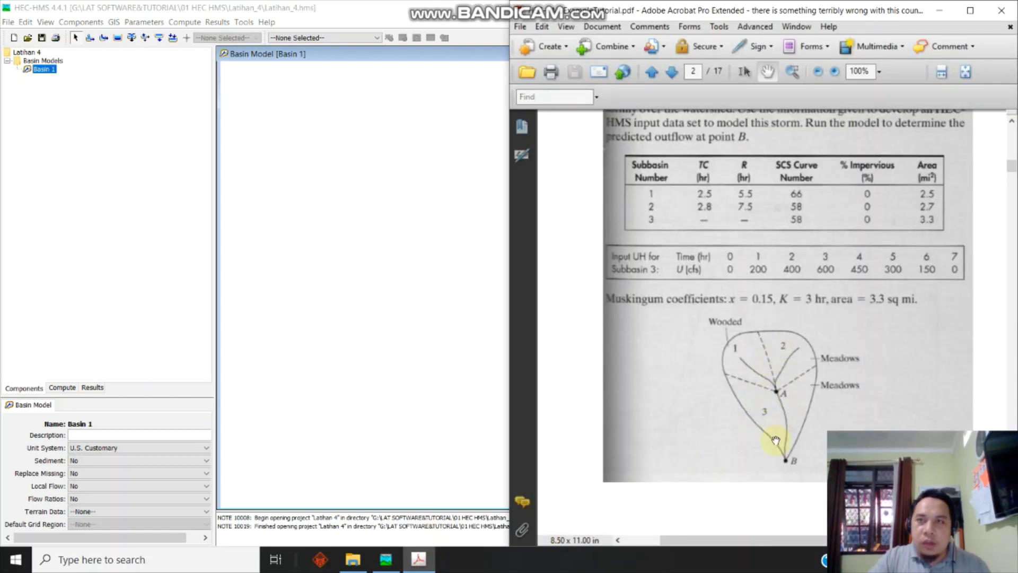
left_click(939, 11)
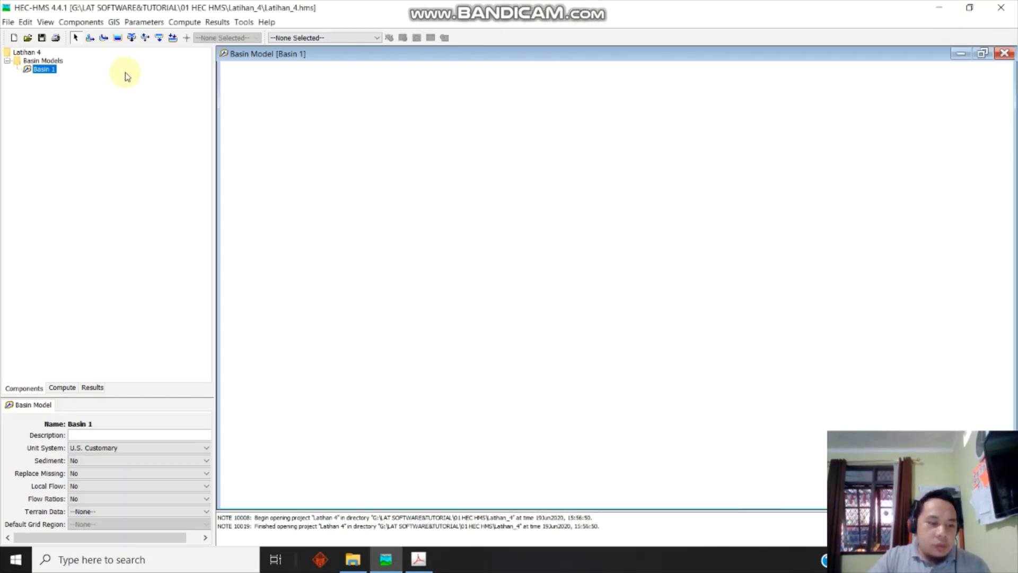
left_click(89, 38)
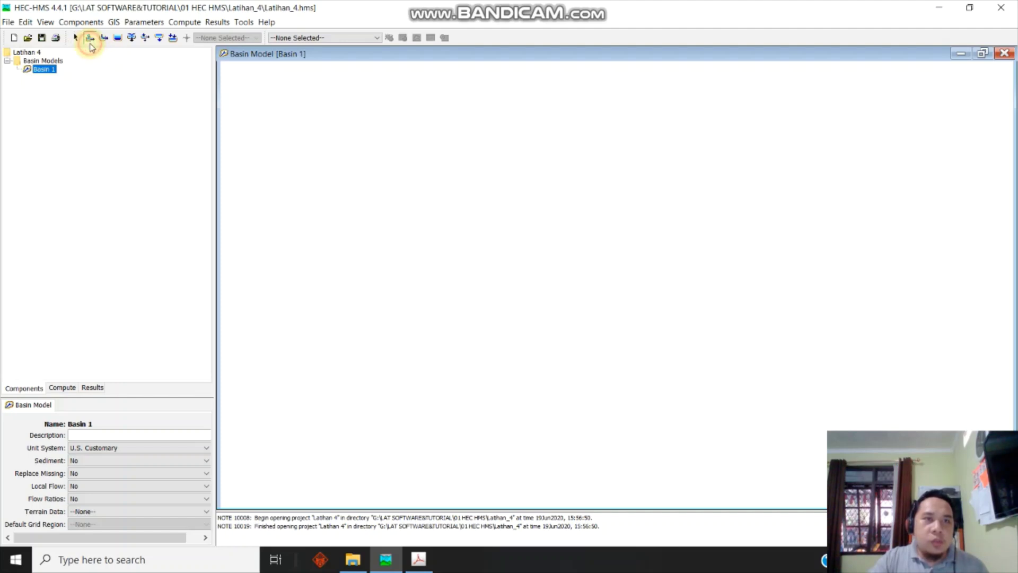
left_click(427, 160)
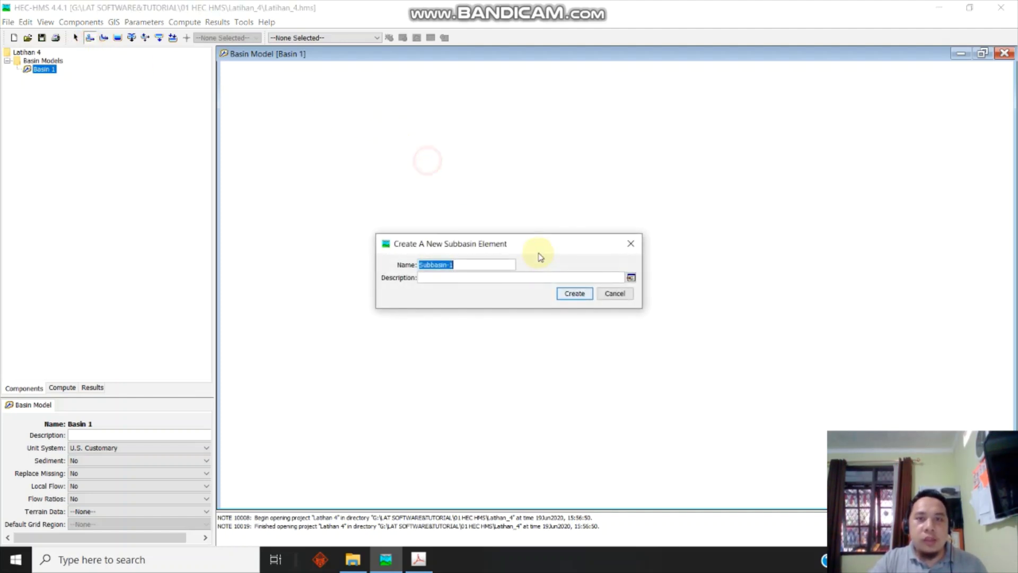
left_click(583, 298)
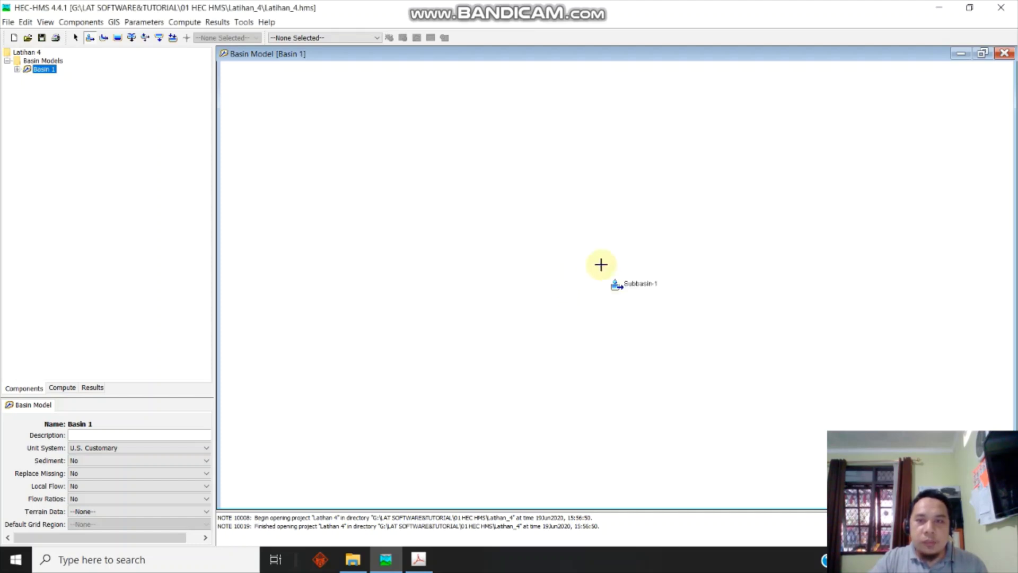
left_click(75, 38)
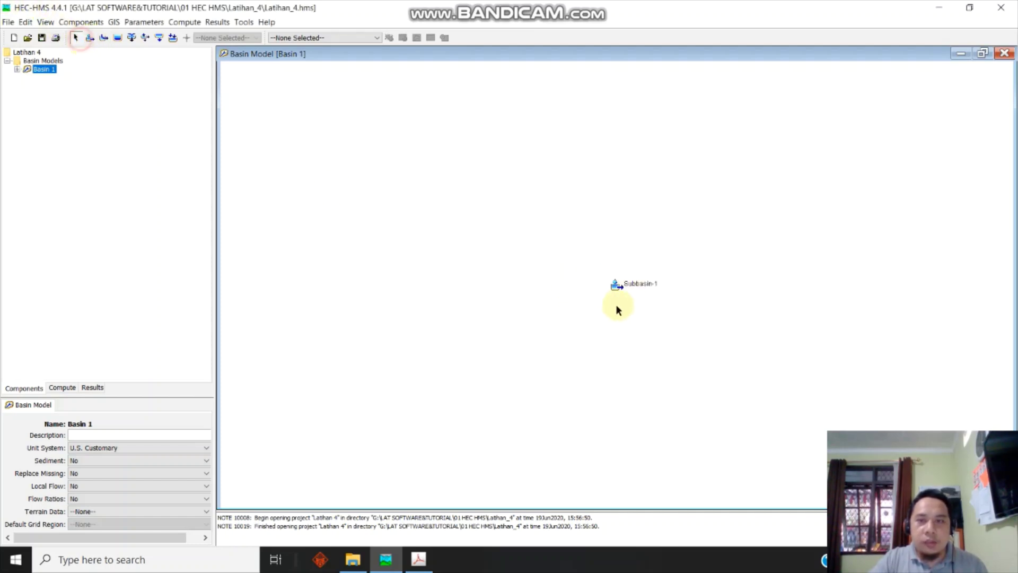
left_click(617, 288)
key("Delete")
left_click_drag(461, 196, 419, 183)
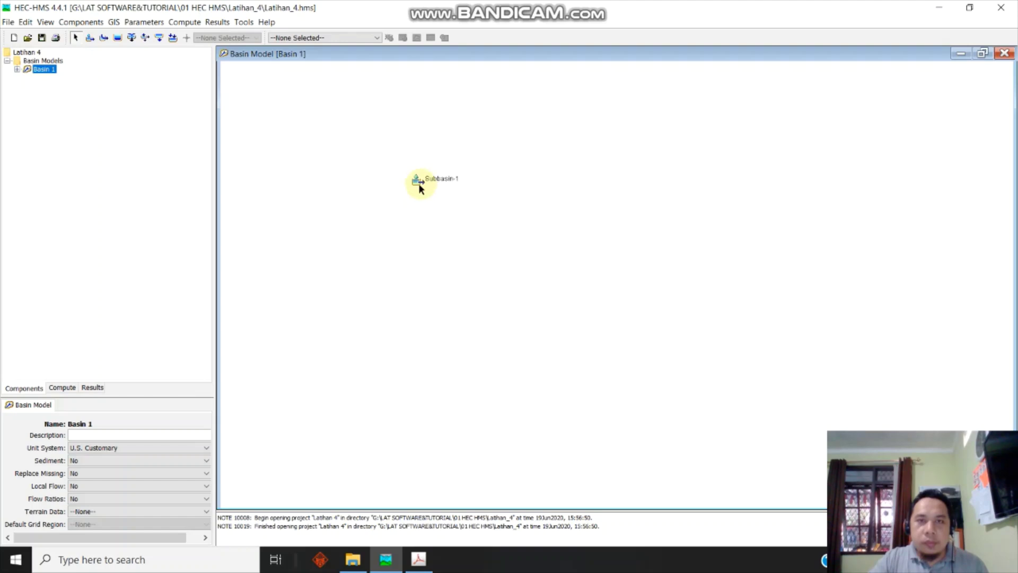
Add Subbasin-2 level with Subbasin-1 on the map's right side and Subbasin-3 below and between them
left_click(90, 38)
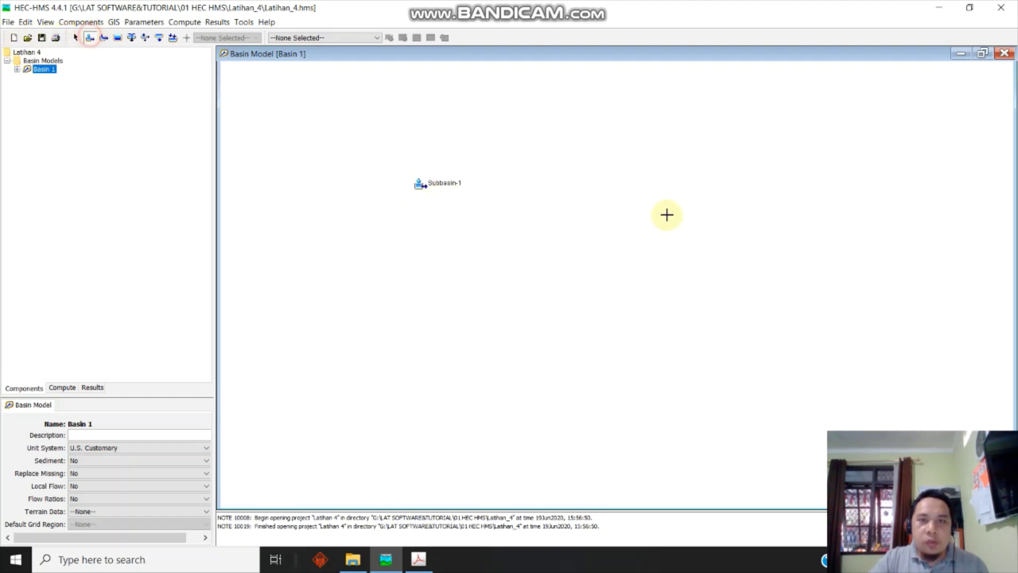
left_click(650, 183)
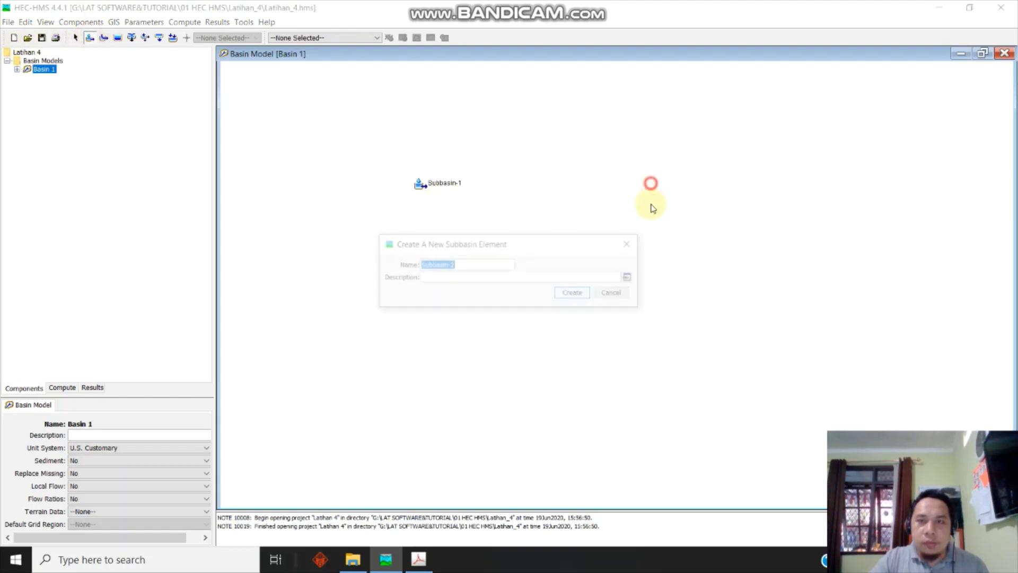
left_click(573, 290)
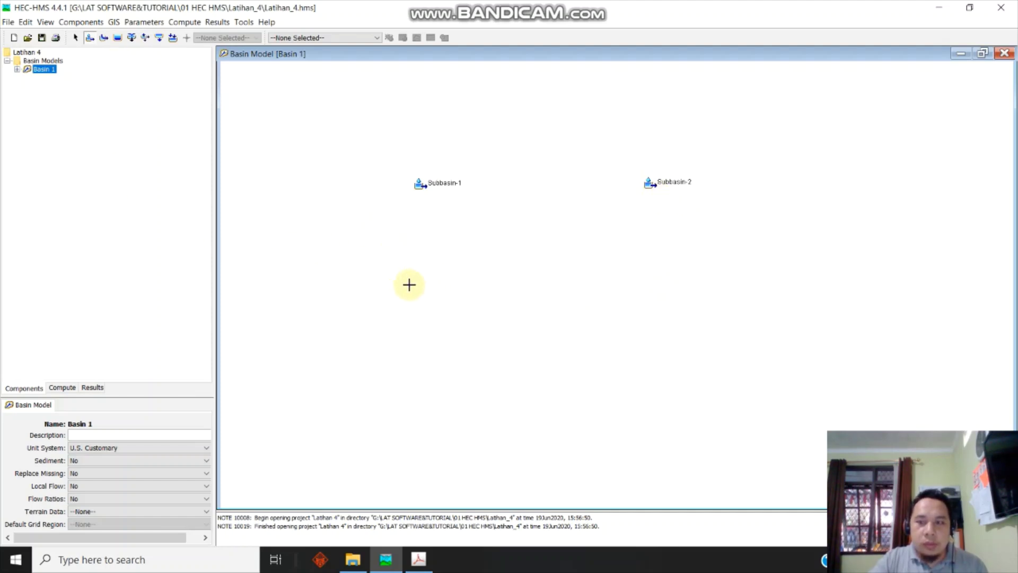
left_click(463, 343)
left_click(583, 294)
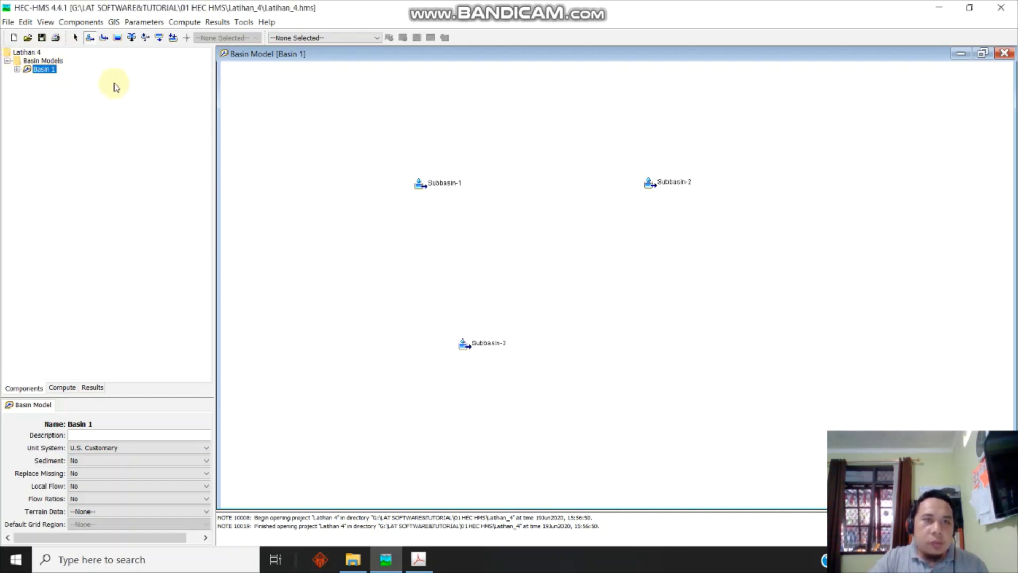
Add Junction-1 for point A of the PDF sketch, between the two upper subbasins and above Subbasin-3
left_click(419, 558)
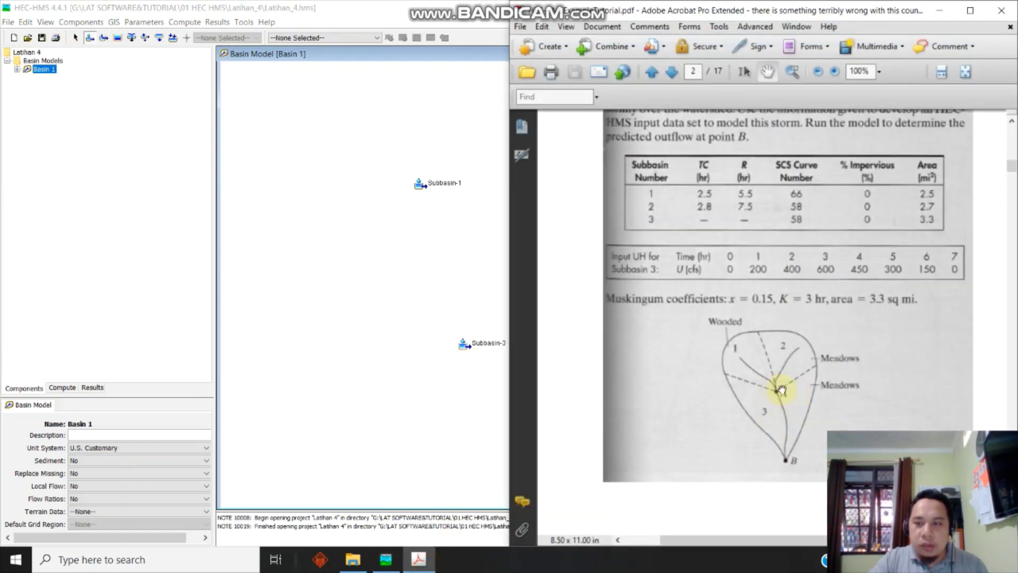
left_click(379, 15)
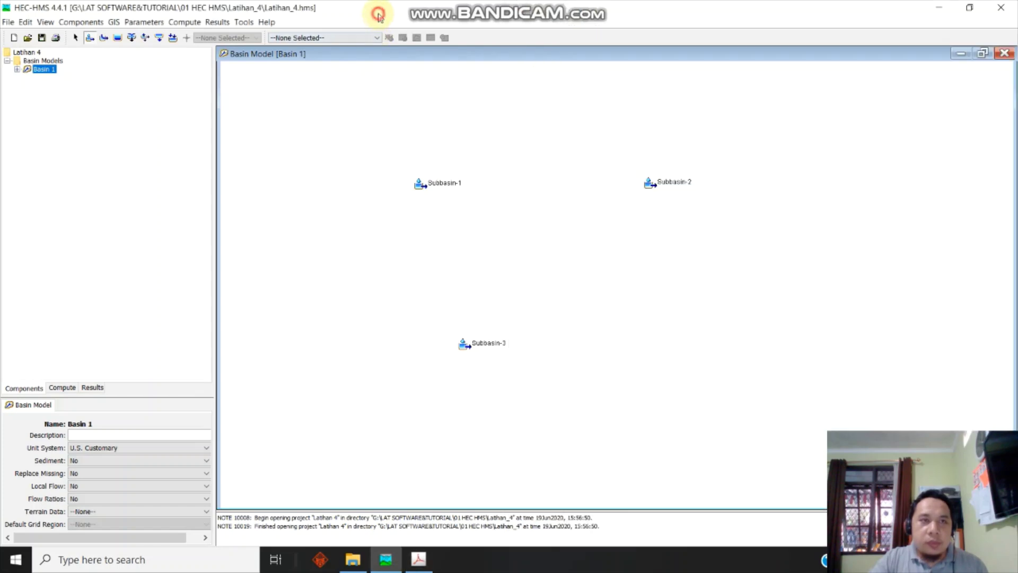
left_click(132, 39)
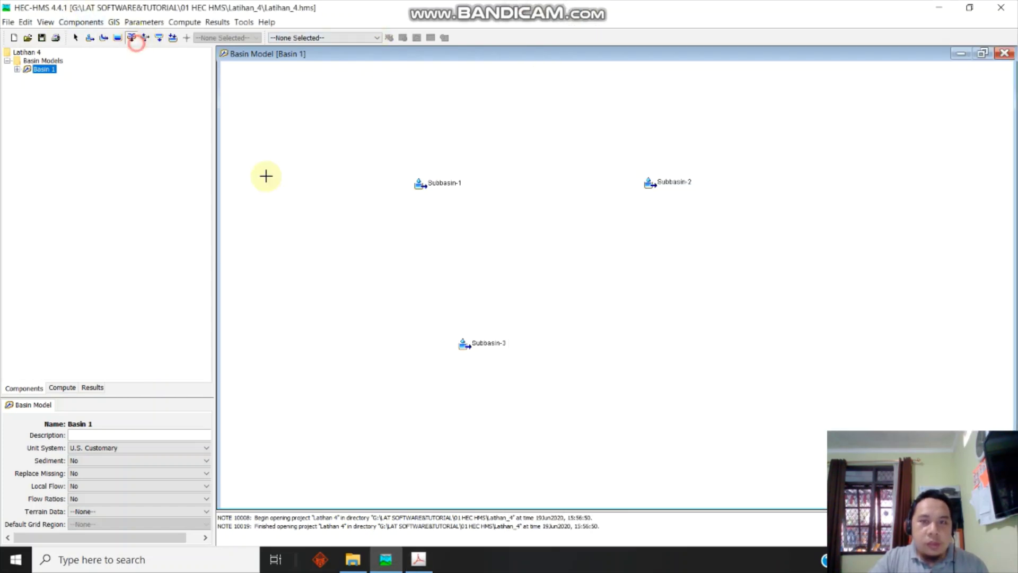
left_click(557, 255)
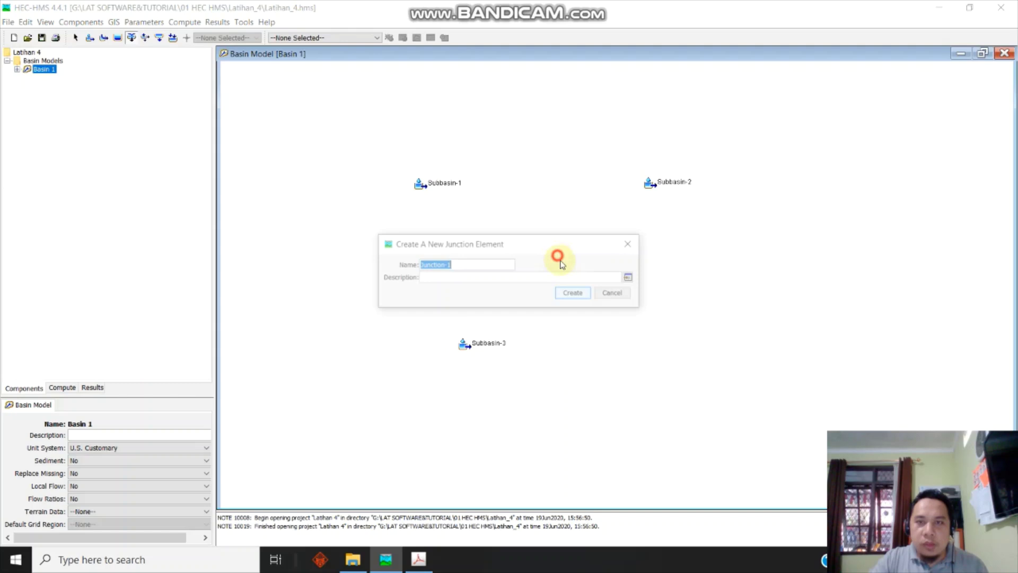
left_click(579, 297)
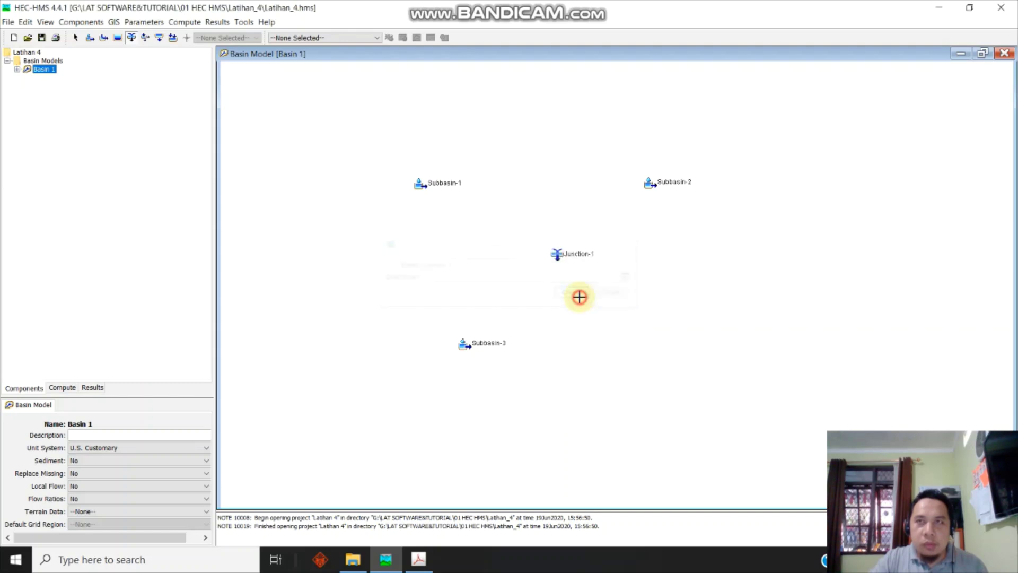
Add Junction-2 for point B below and to the right of Subbasin-3, and expand Basin 1's list of elements
left_click(600, 391)
left_click(579, 292)
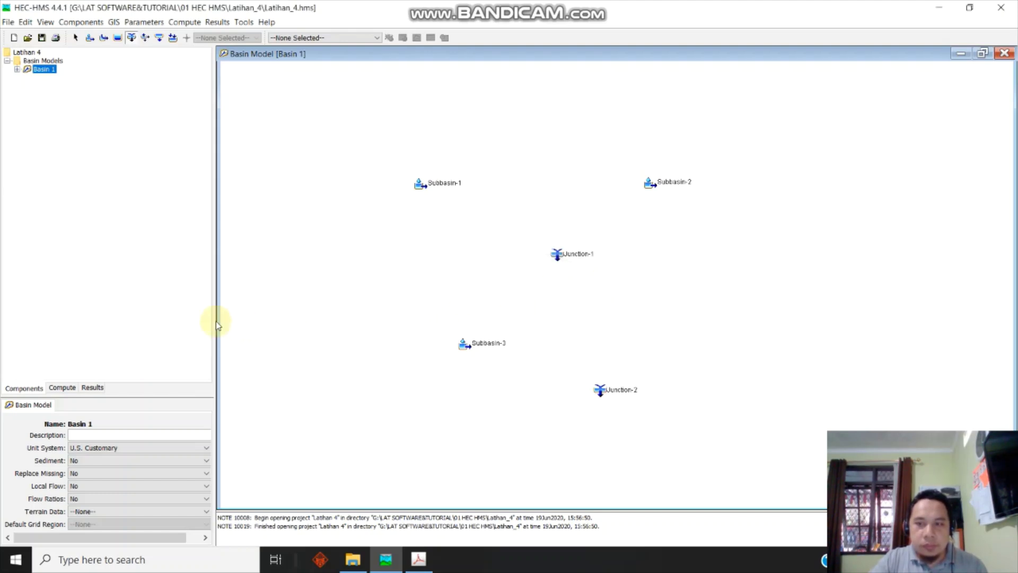
left_click(17, 70)
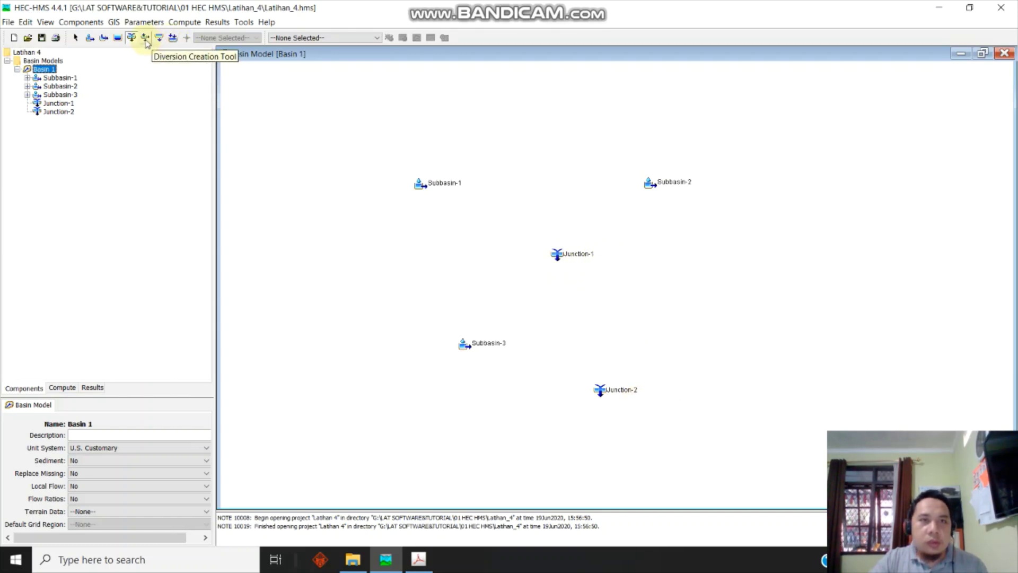
Create Reach-1 on the basin map running from Junction-1 down to Junction-2
left_click(102, 38)
left_click(555, 255)
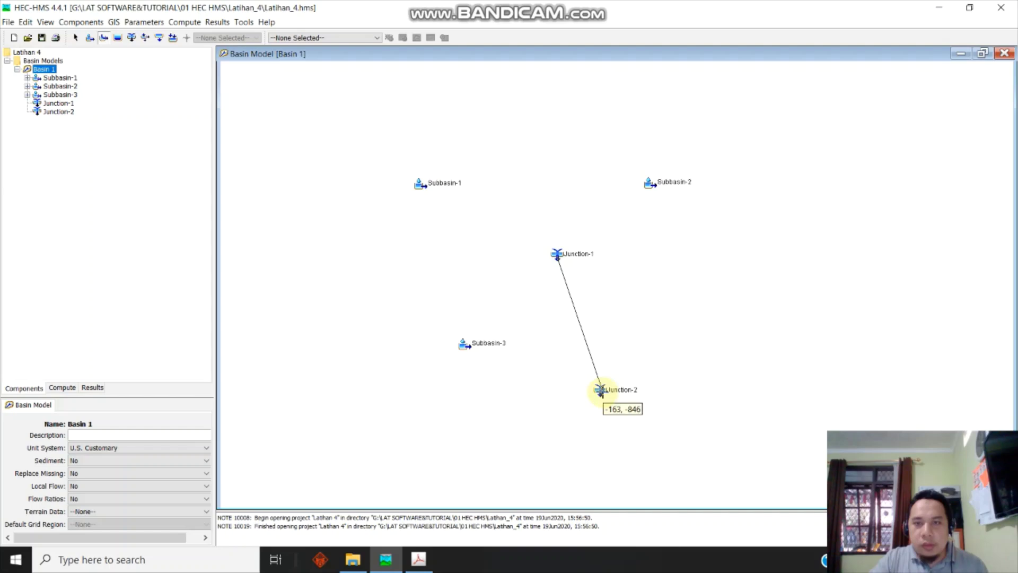
left_click(601, 391)
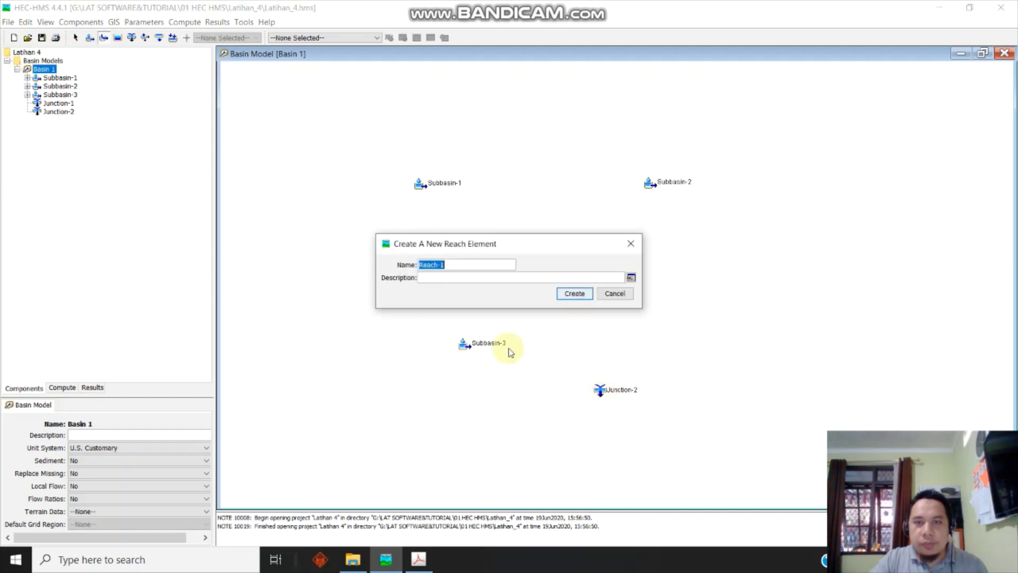
left_click(566, 296)
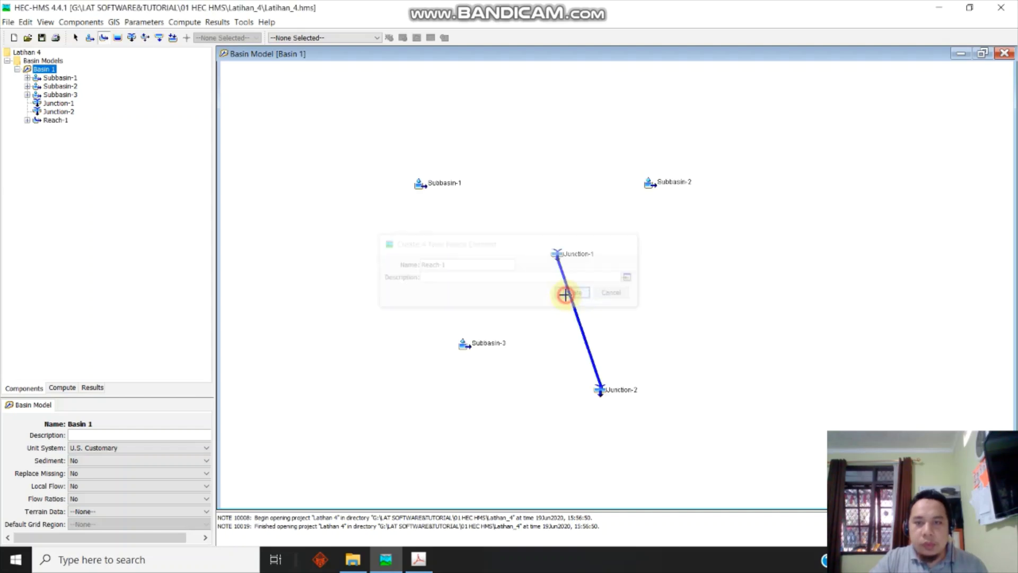
Rename Junction-1 as A and Junction-2 as B
left_click(58, 112)
left_click(63, 103)
right_click(66, 105)
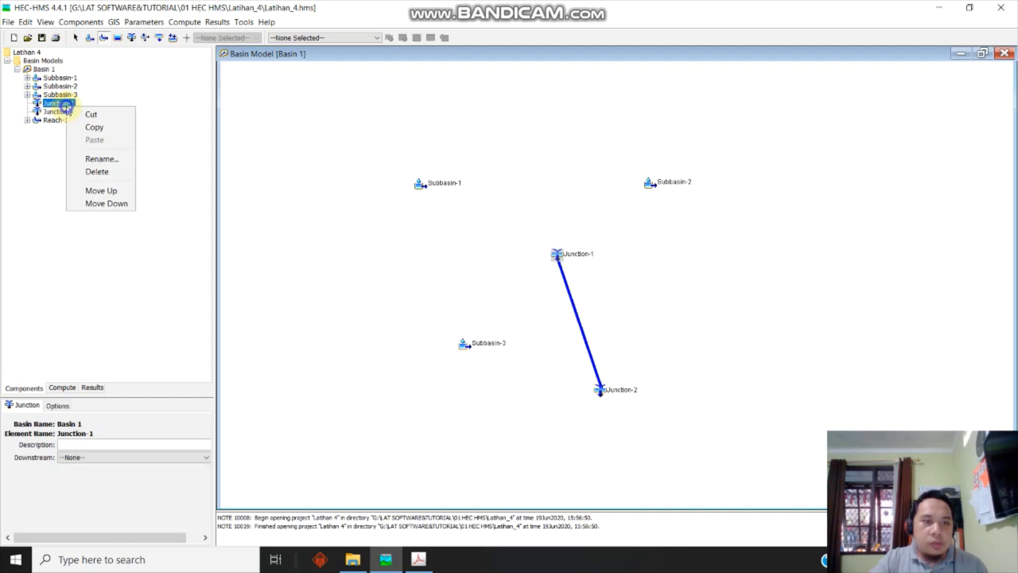
left_click(101, 159)
type("A")
left_click(69, 111)
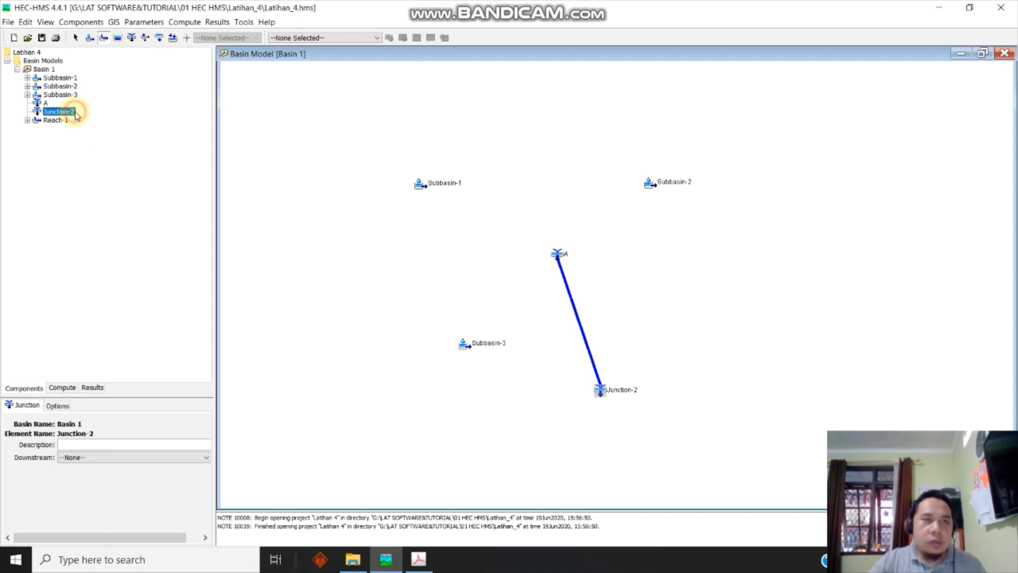
right_click(70, 112)
left_click(102, 164)
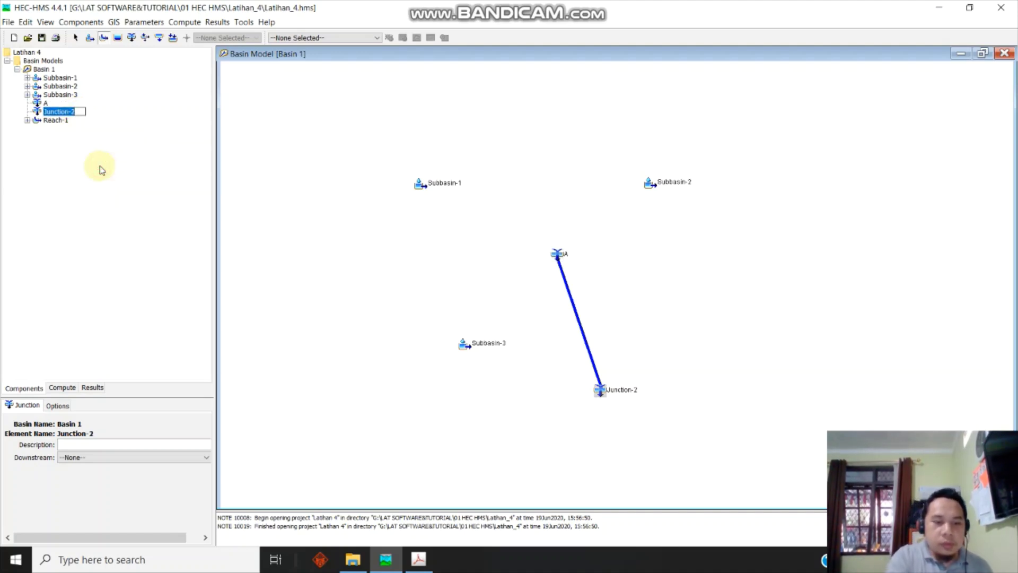
key("Return")
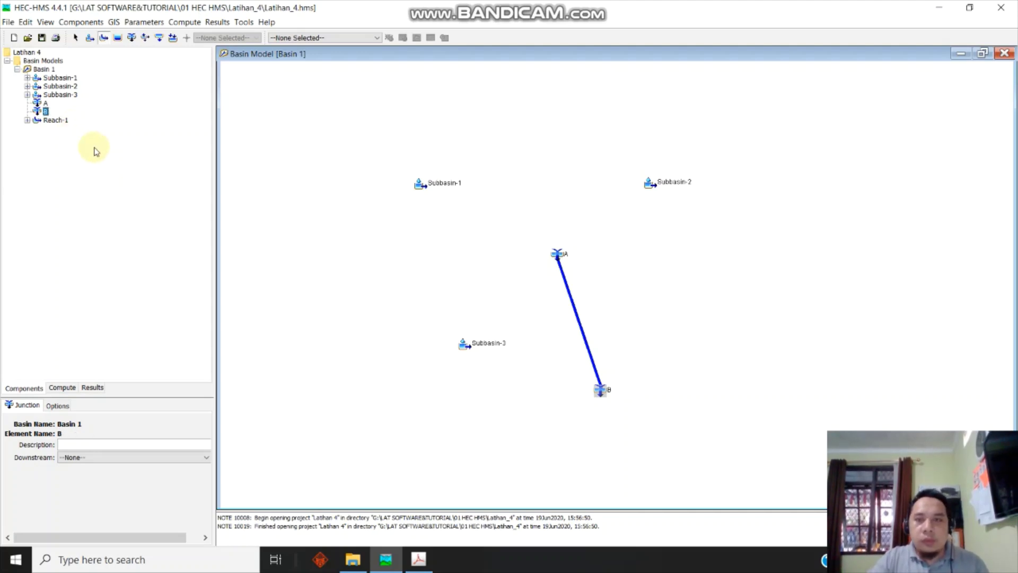
Select Subbasin-1, enlarge the area showing its properties, and set its downstream element to A
left_click(59, 78)
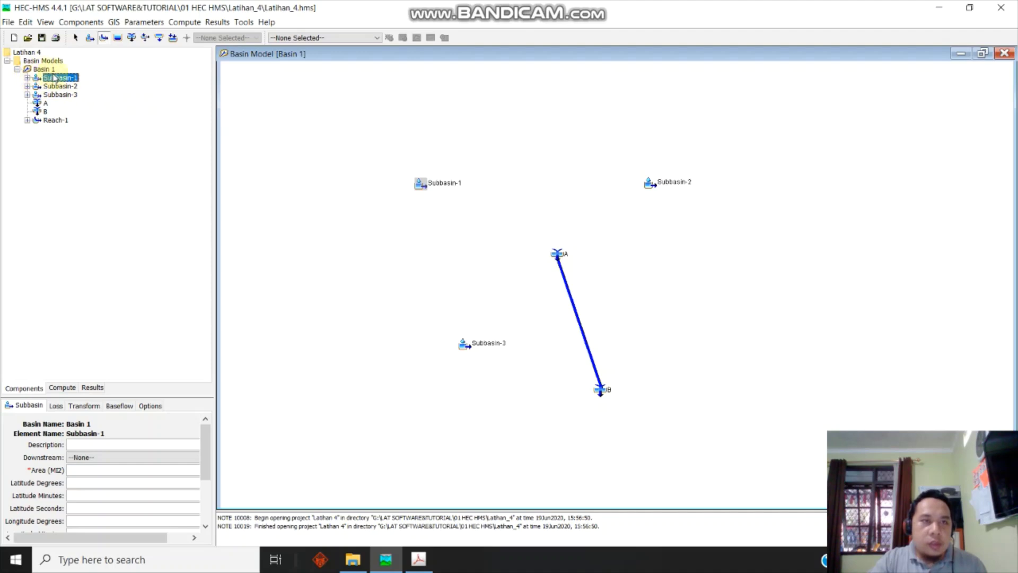
left_click(28, 78)
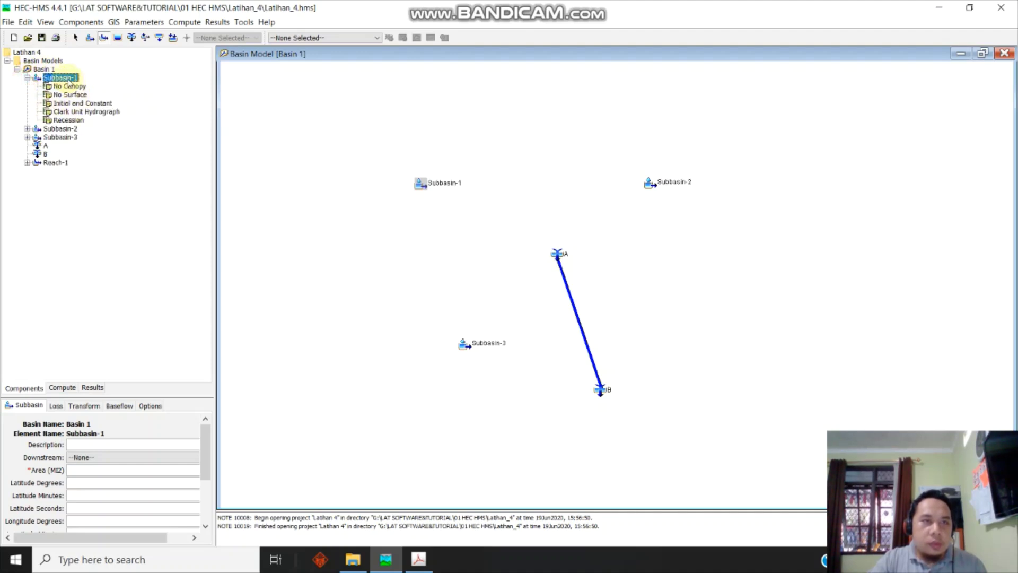
left_click(27, 78)
left_click(53, 79)
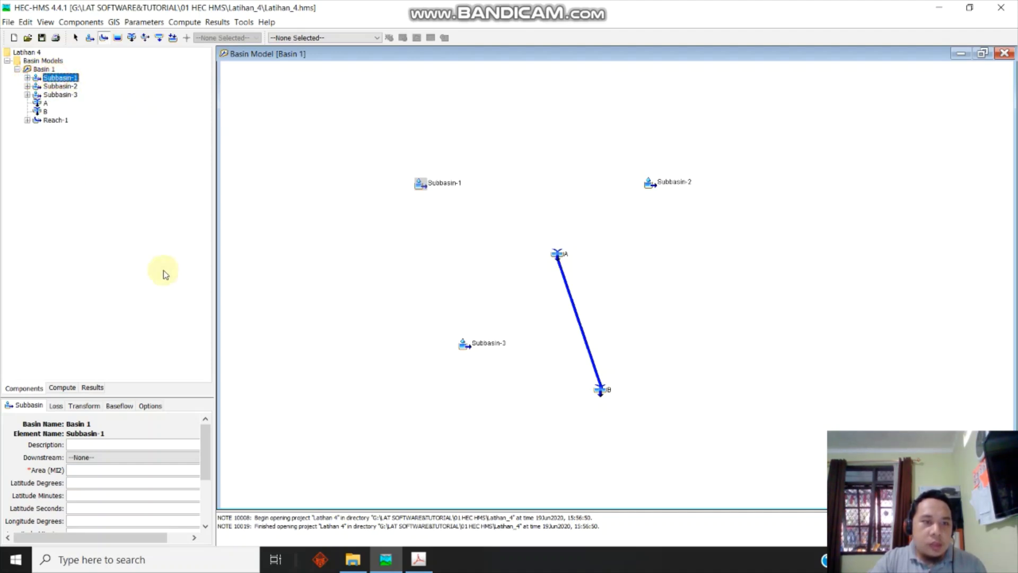
left_click_drag(186, 398, 162, 273)
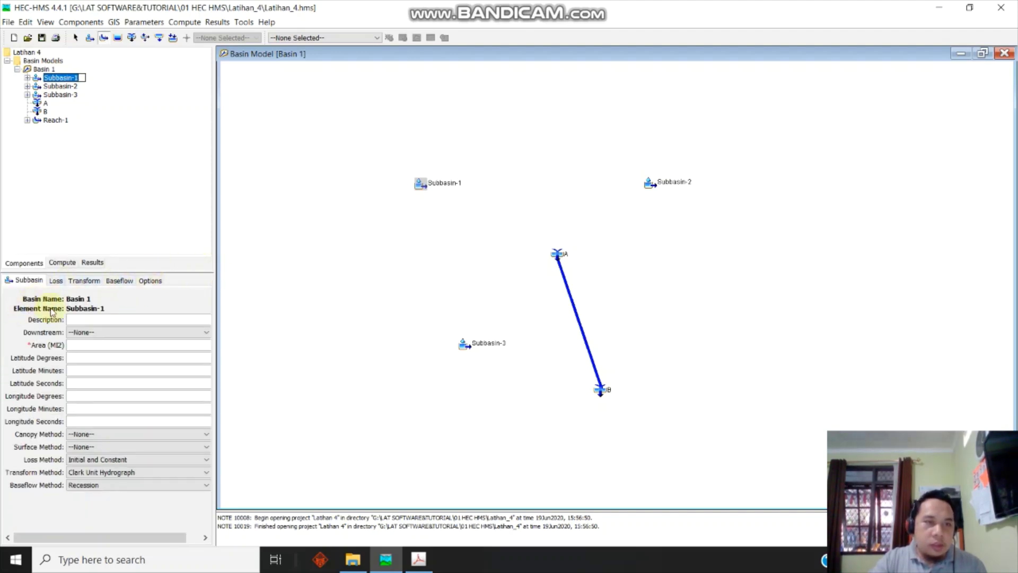
left_click(106, 333)
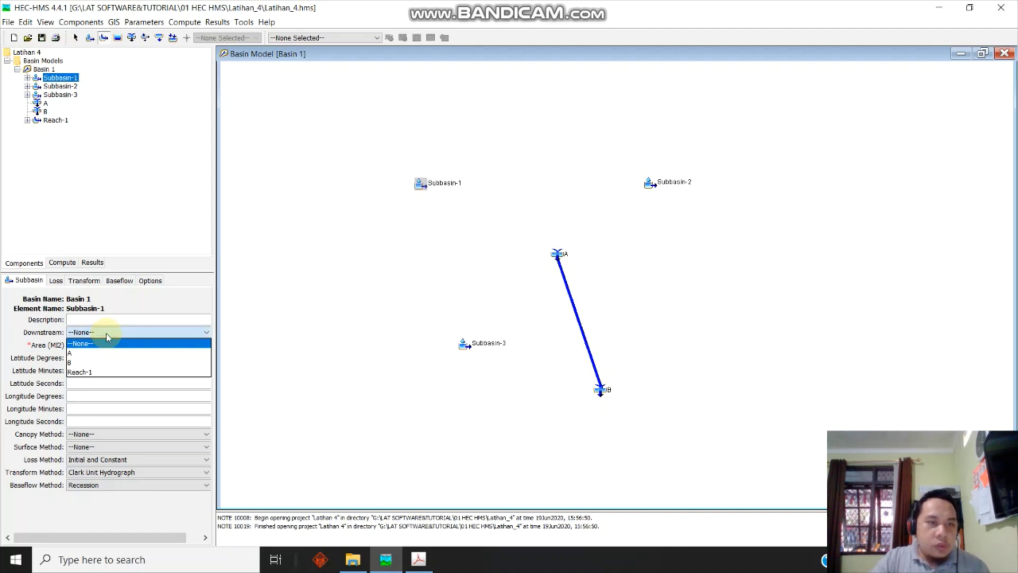
left_click(108, 353)
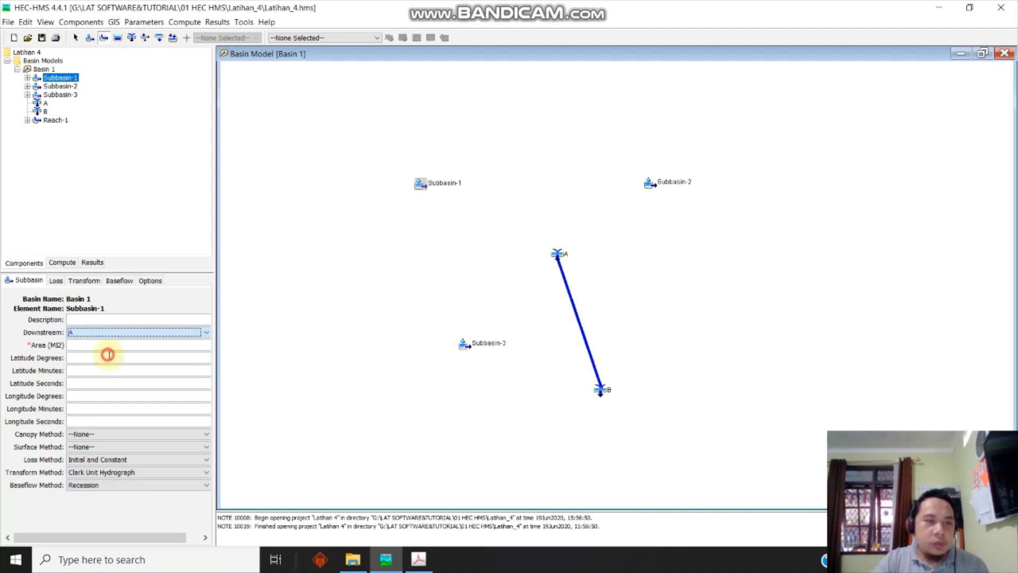
Look up Subbasin-1's area in the PDF table and set it to 2.5 square miles
left_click(421, 559)
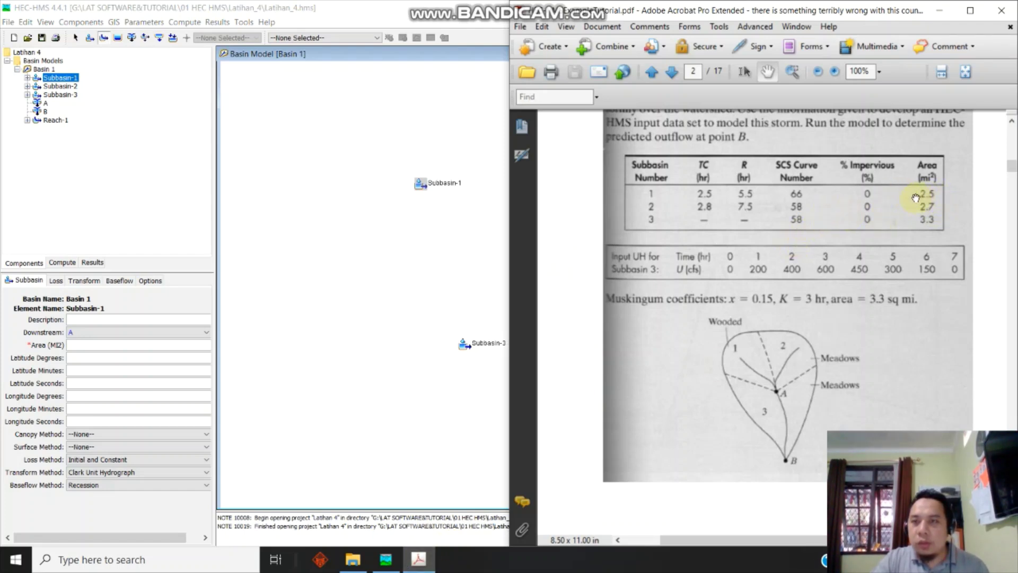
left_click(938, 11)
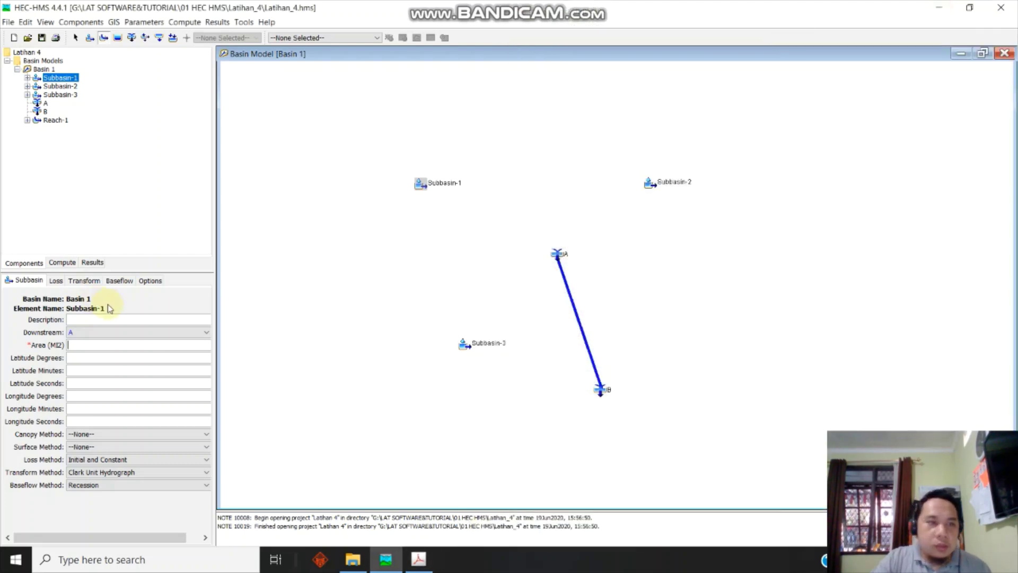
left_click(120, 345)
type("2.5")
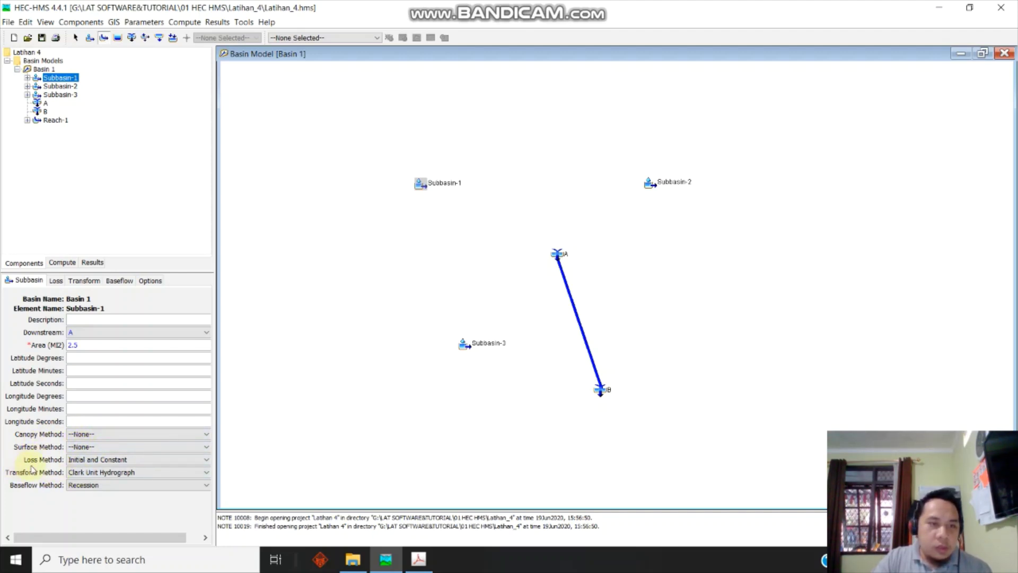
Set Subbasin-1's methods to SCS Curve Number for loss, Clark Unit Hydrograph for transform and None for baseflow
left_click(93, 459)
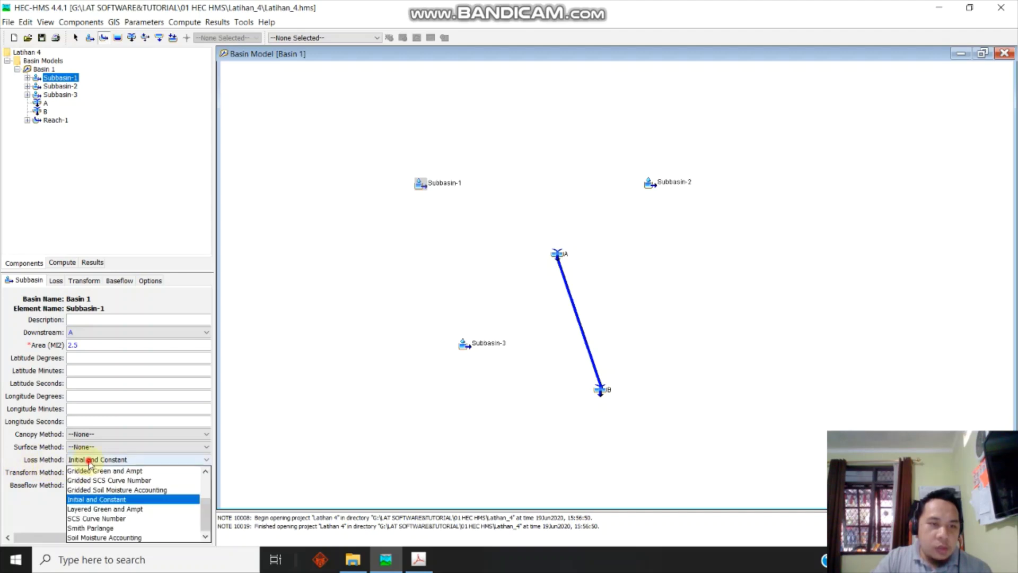
left_click(126, 518)
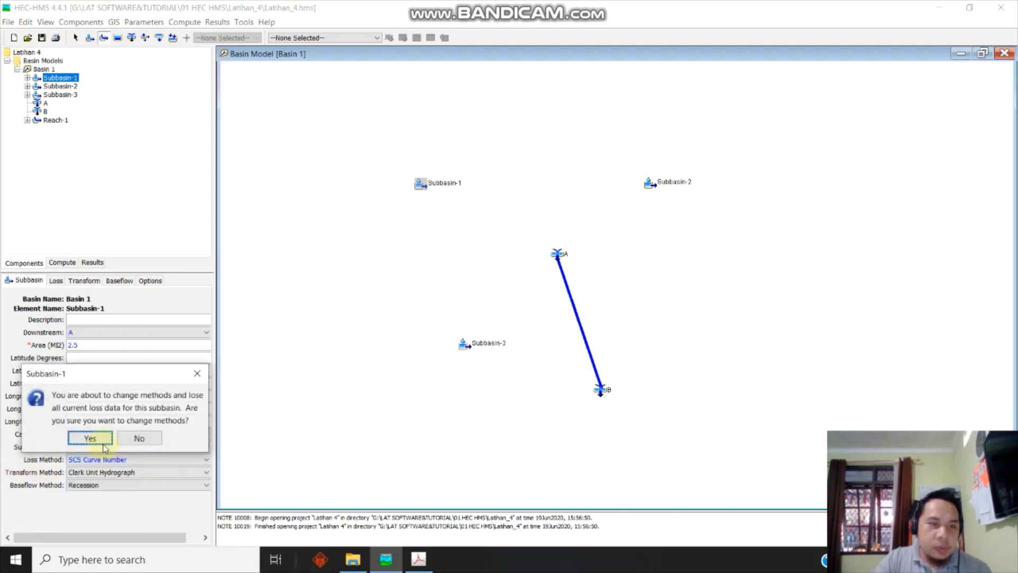
left_click(91, 441)
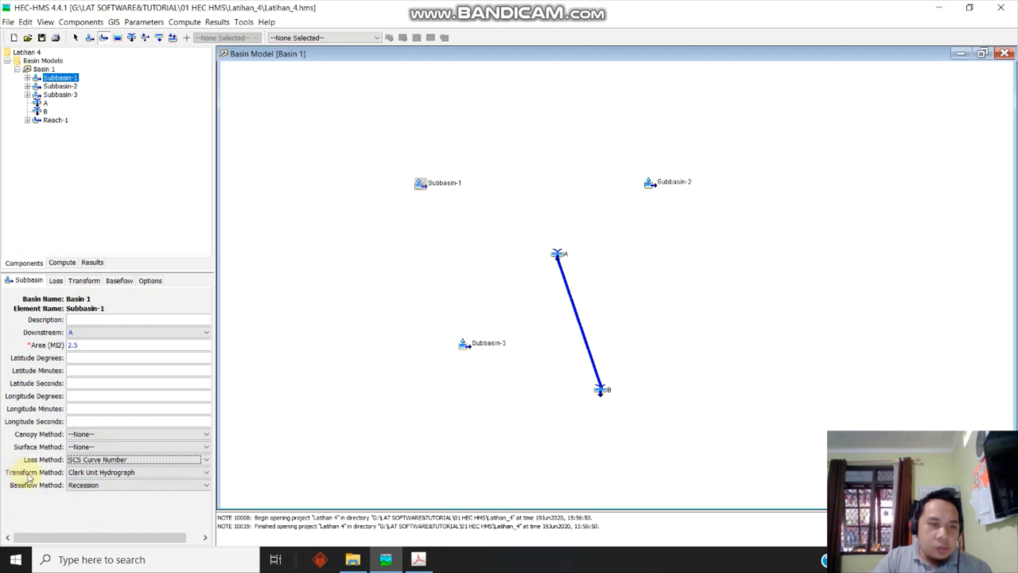
left_click(93, 472)
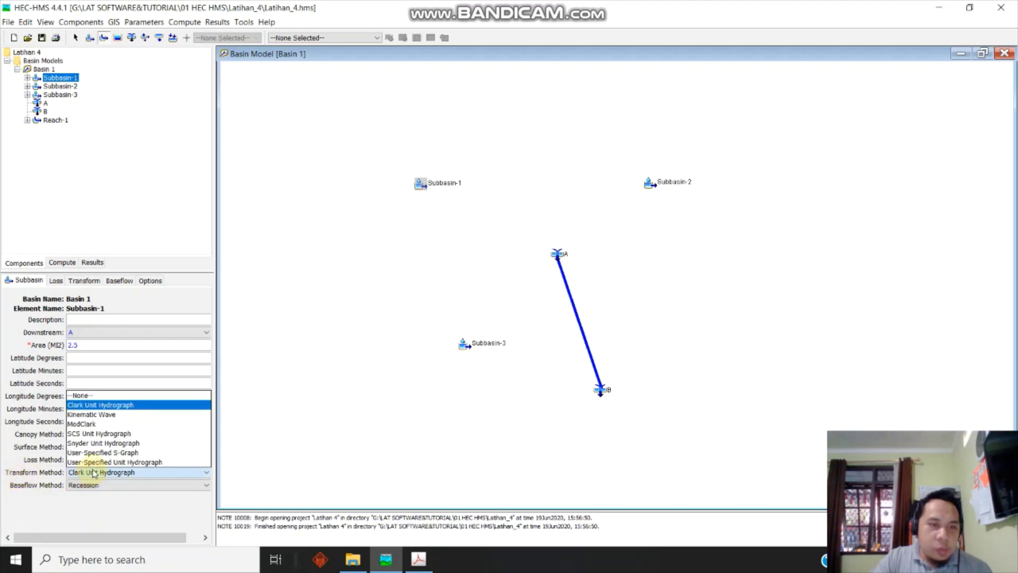
left_click(135, 405)
left_click(98, 485)
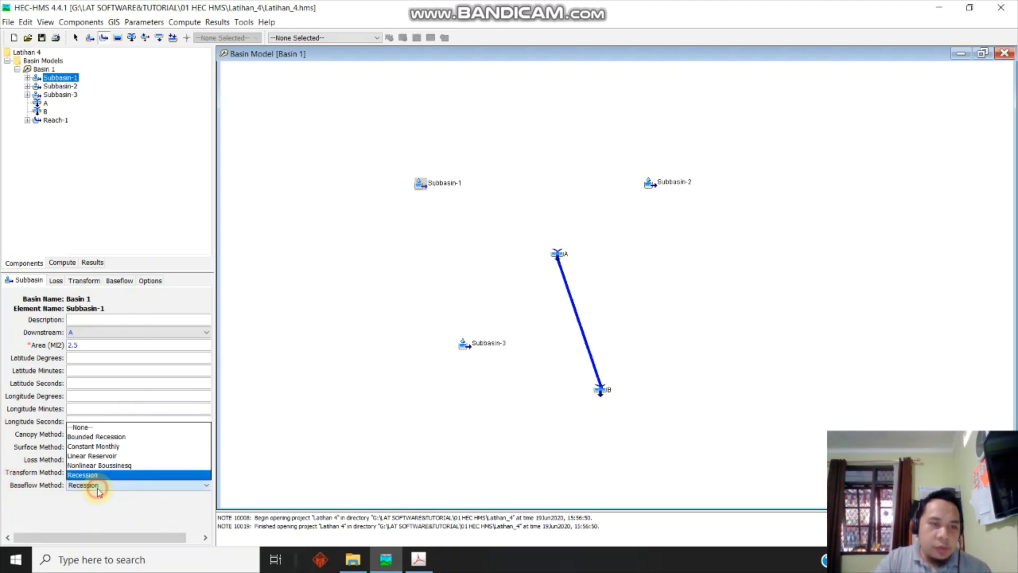
left_click(100, 427)
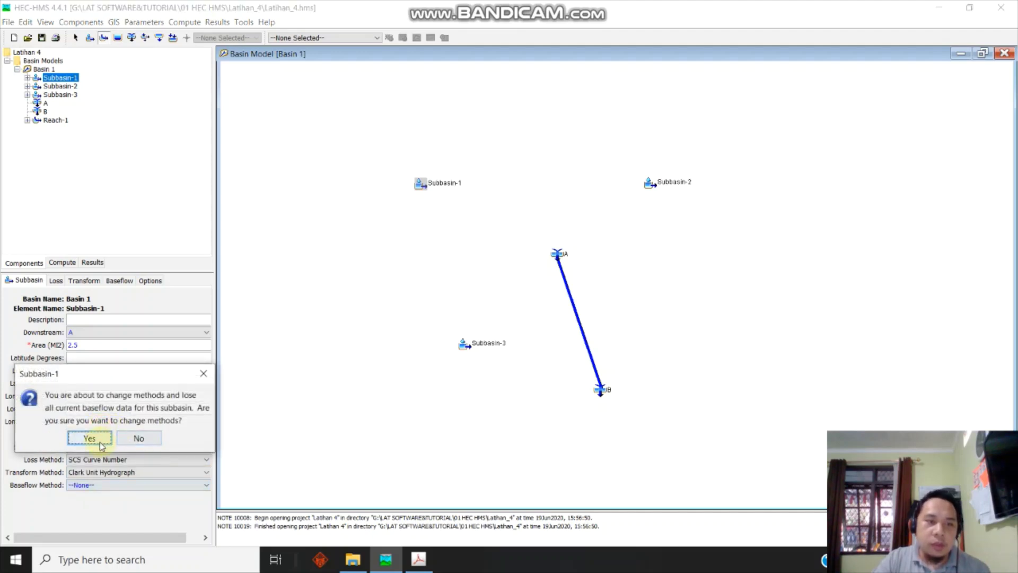
left_click(98, 437)
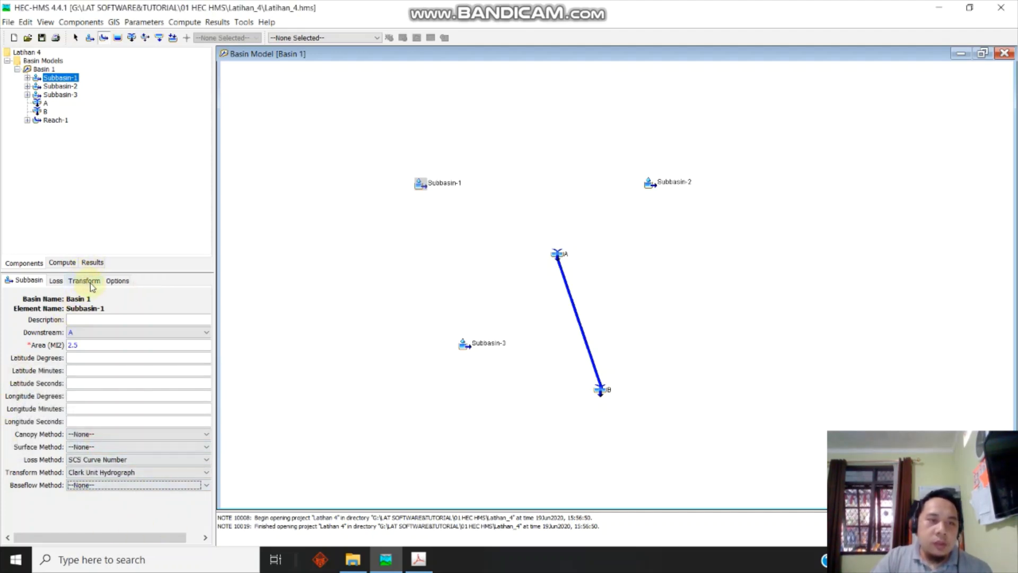
Consult the PDF table and set Subbasin-1's loss curve number to 66
left_click(56, 281)
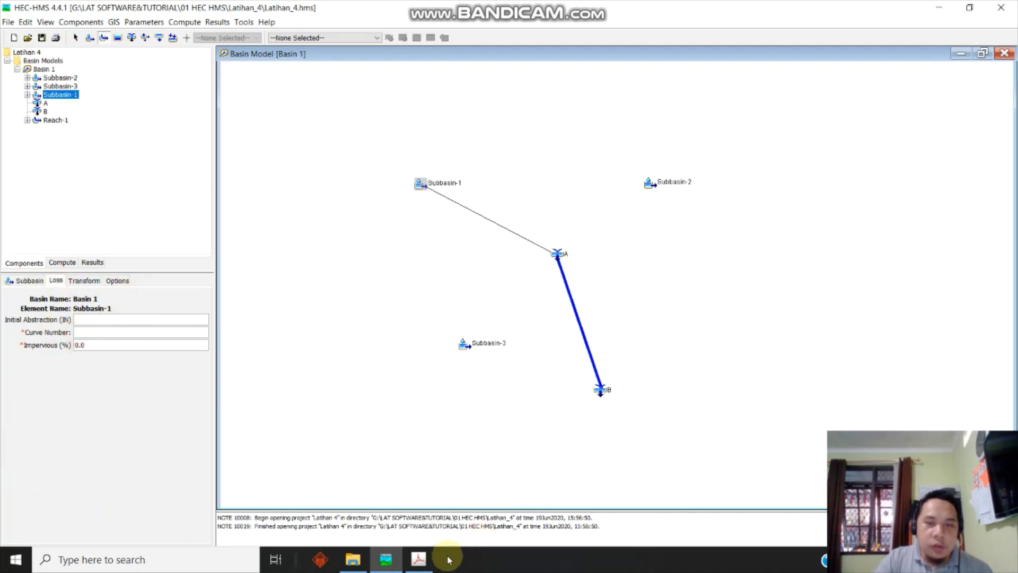
left_click(418, 559)
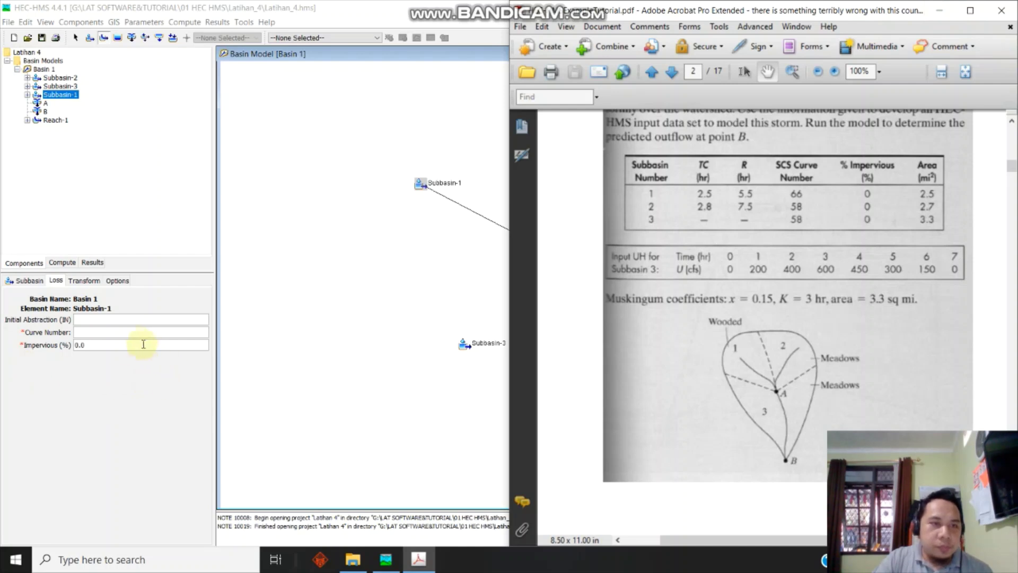
left_click(120, 329)
type("66")
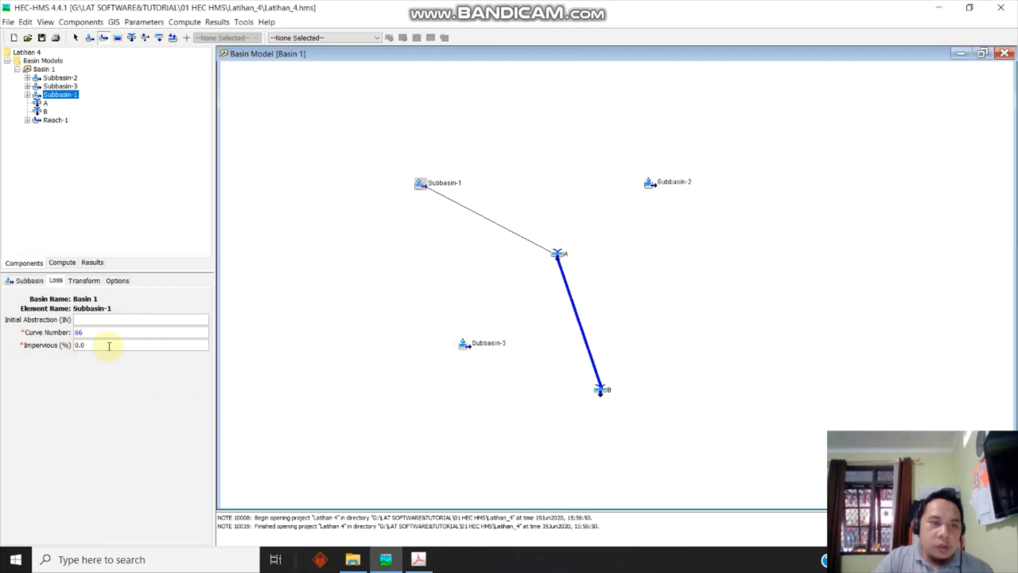
Set Subbasin-1's time of concentration to 2.5 hr and storage coefficient to 5.5 hr, checking them against the PDF table
left_click(83, 281)
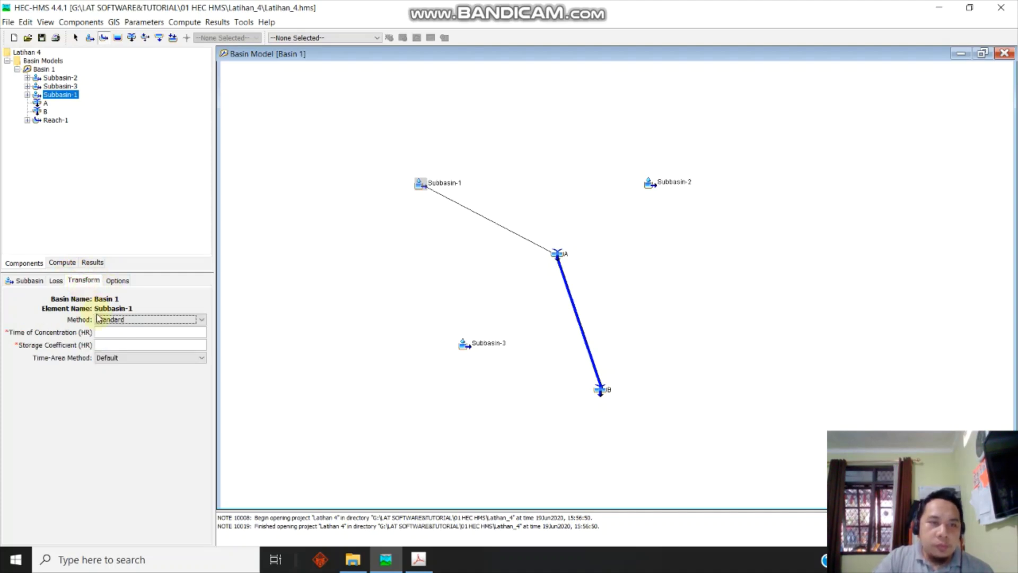
left_click(420, 559)
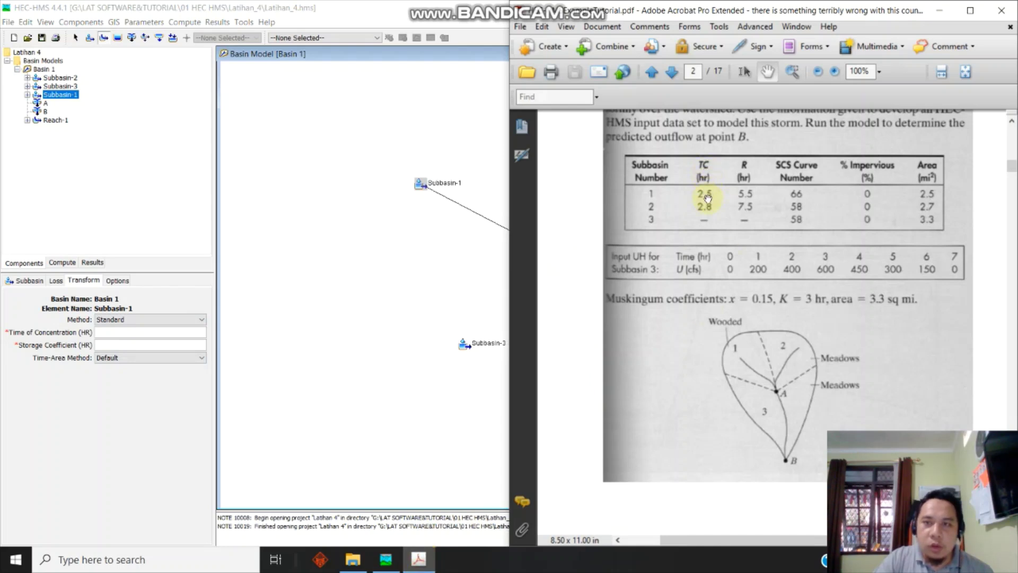
left_click(103, 331)
type("2")
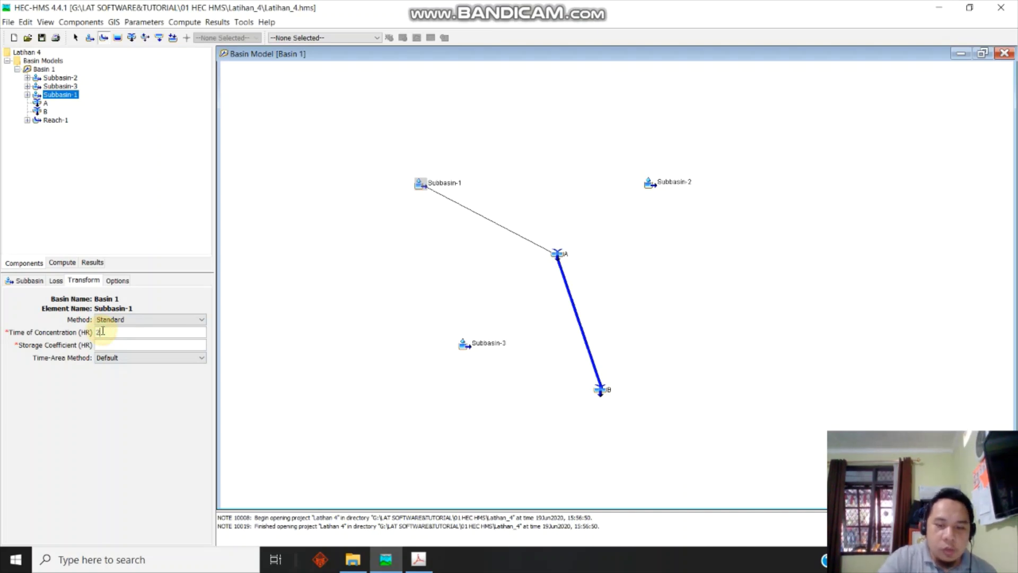
type(".5")
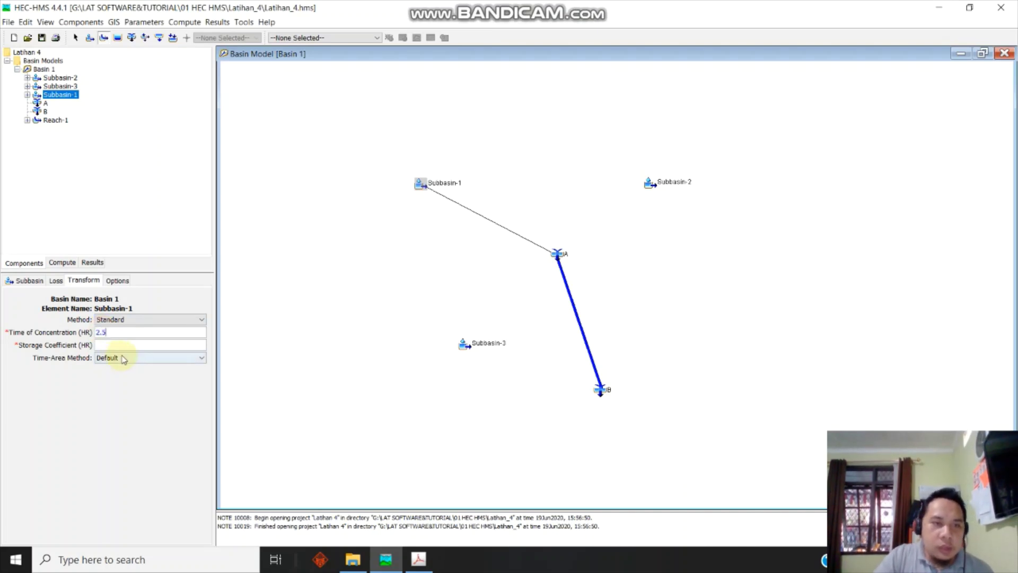
left_click(128, 342)
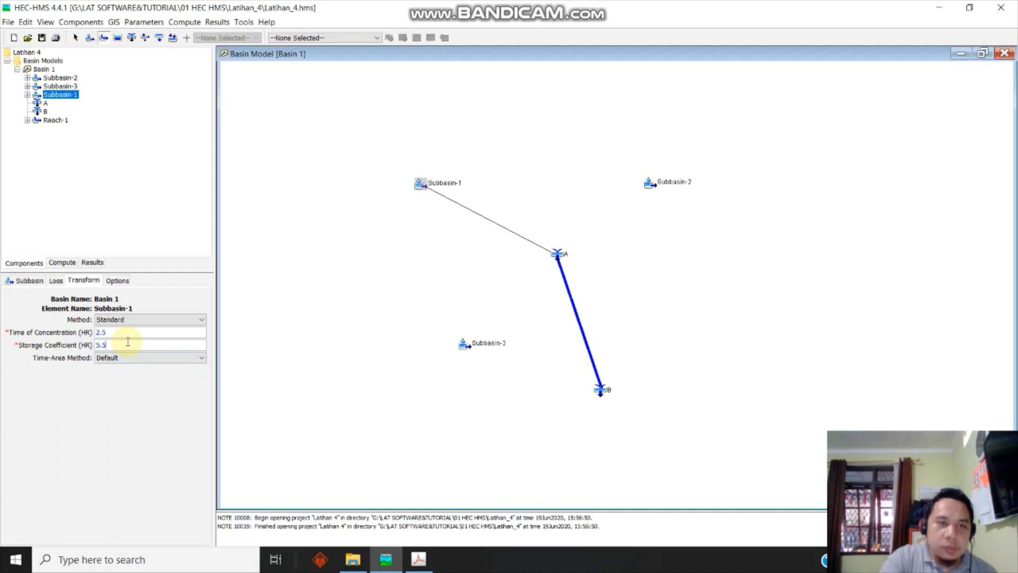
left_click(418, 563)
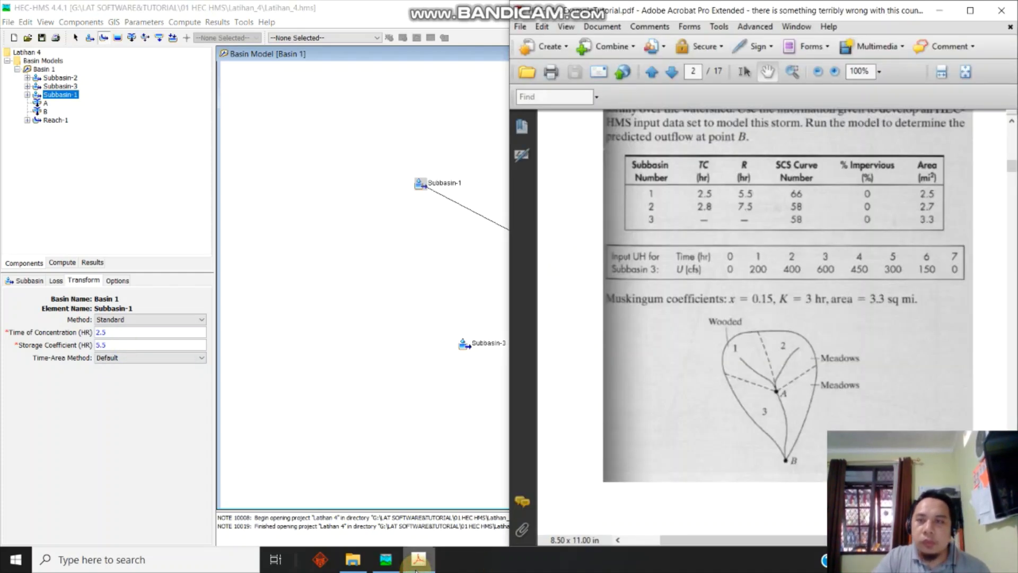
left_click(418, 561)
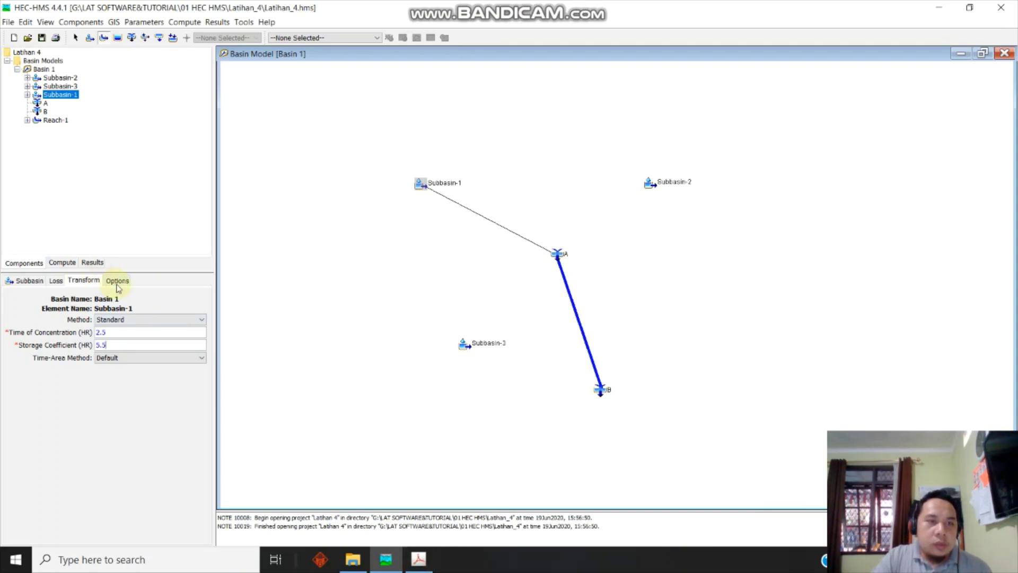
Review Subbasin-1's options and general settings, and save the project
left_click(117, 281)
left_click(77, 287)
left_click(40, 284)
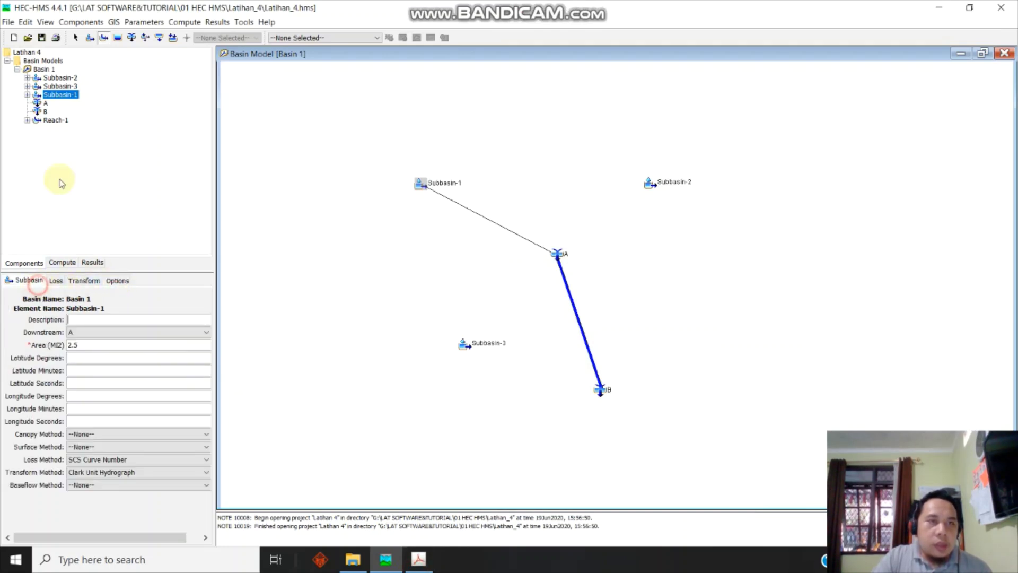
left_click(42, 38)
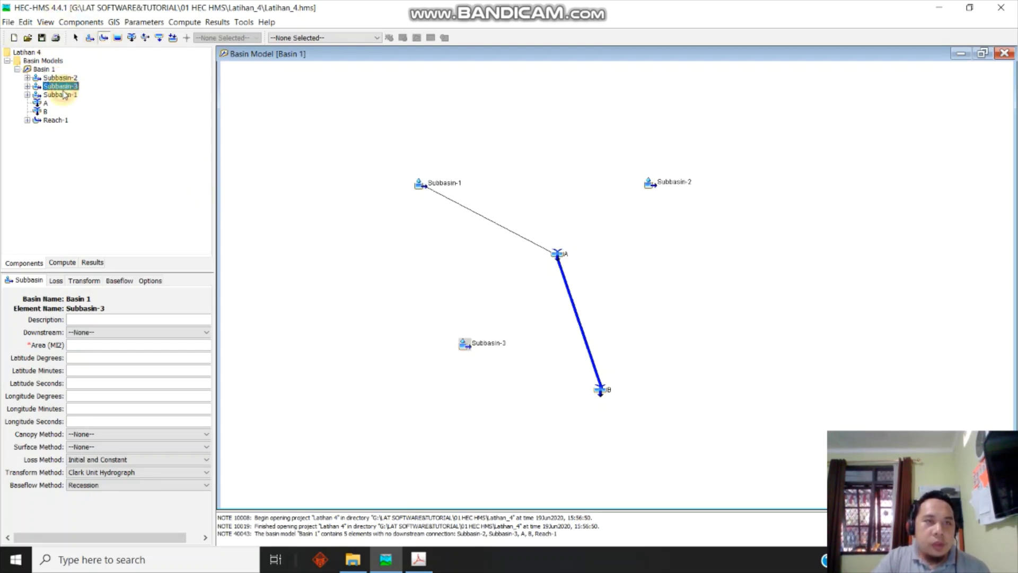
Reorder Basin 1's elements in the tree so the subbasins run Subbasin-1, Subbasin-2, Subbasin-3
left_click_drag(59, 96, 63, 141)
left_click(76, 79)
mouse_move(76, 79)
left_mouse_down()
mouse_move(73, 106)
mouse_move(76, 95)
left_mouse_up()
Look up Subbasin-2's area in the PDF table, set it to 2.7 square miles and make A its downstream element
left_click(73, 86)
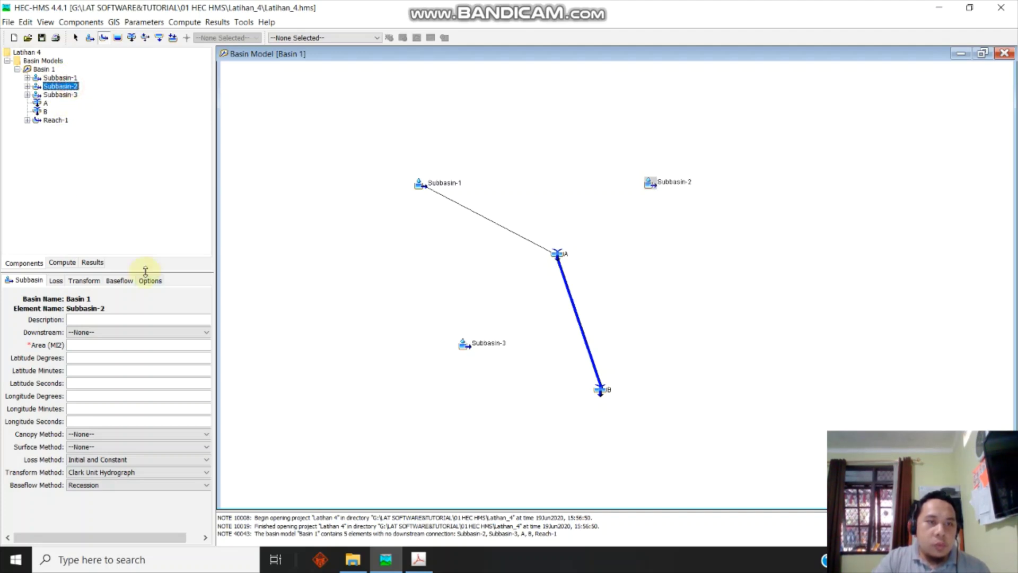
left_click(419, 559)
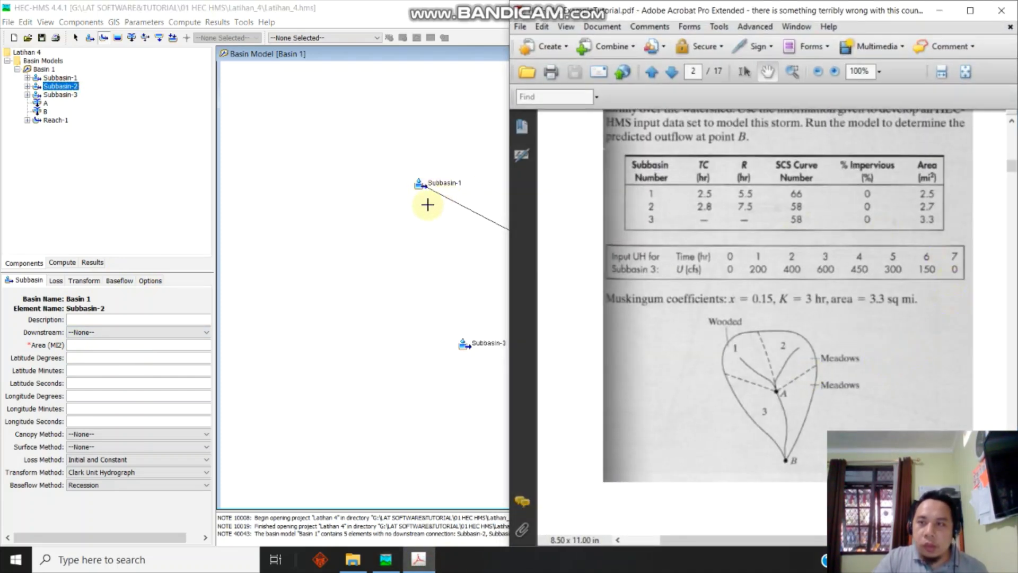
left_click(81, 350)
type("2.7")
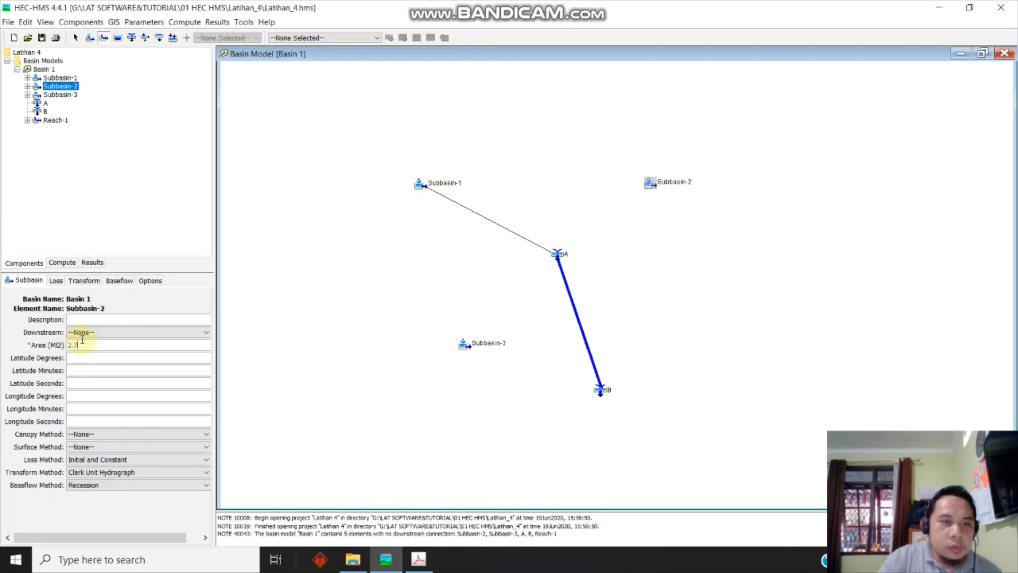
left_click(127, 332)
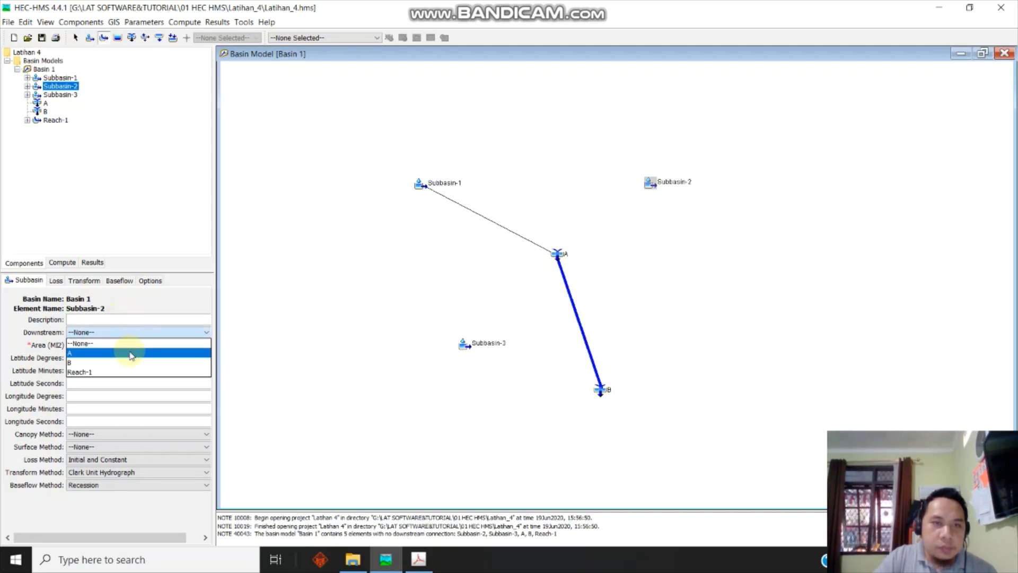
left_click(130, 353)
left_click(83, 357)
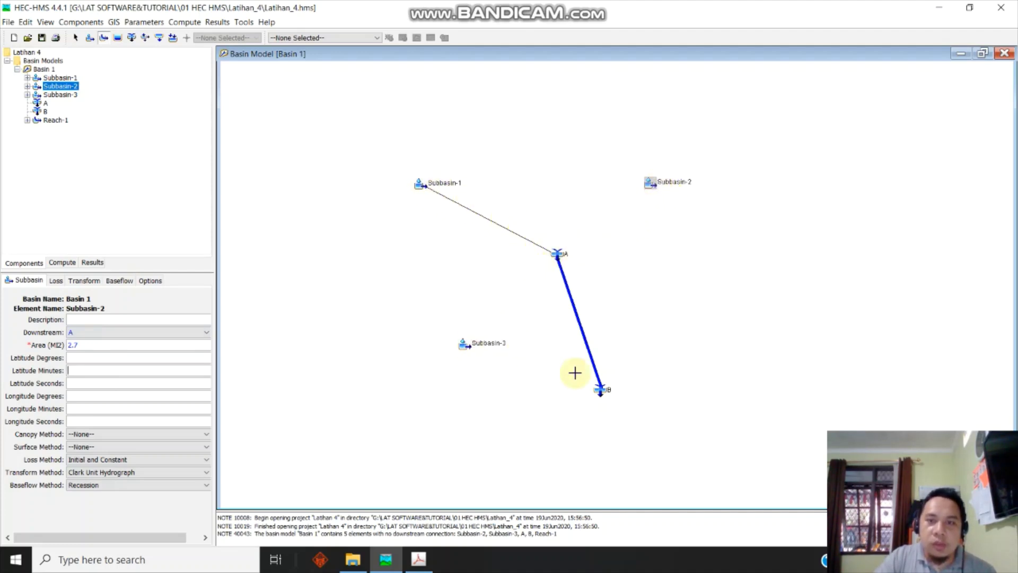
Change Subbasin-2's loss method to SCS Curve Number and its baseflow method to None
left_click(89, 462)
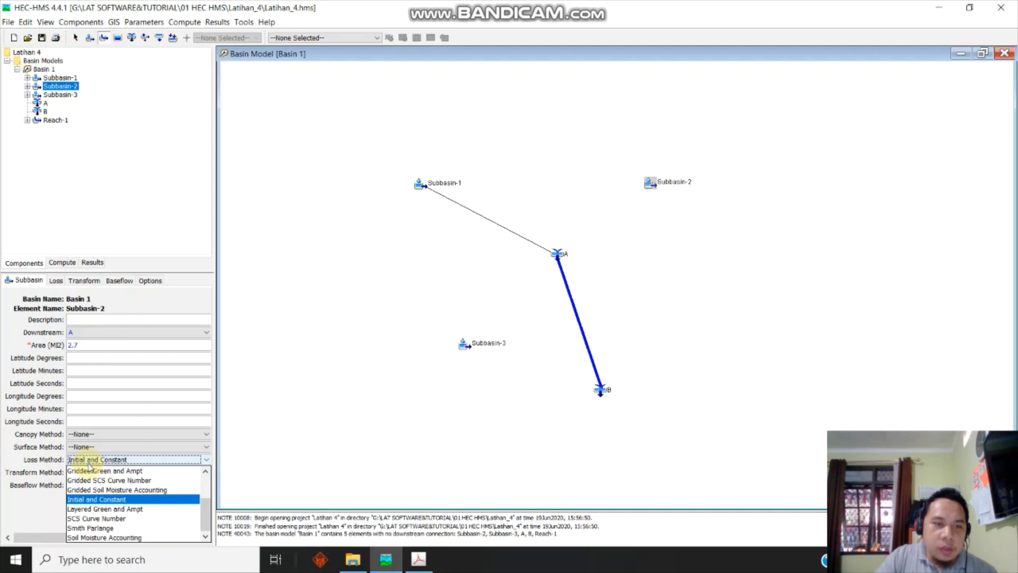
left_click(96, 518)
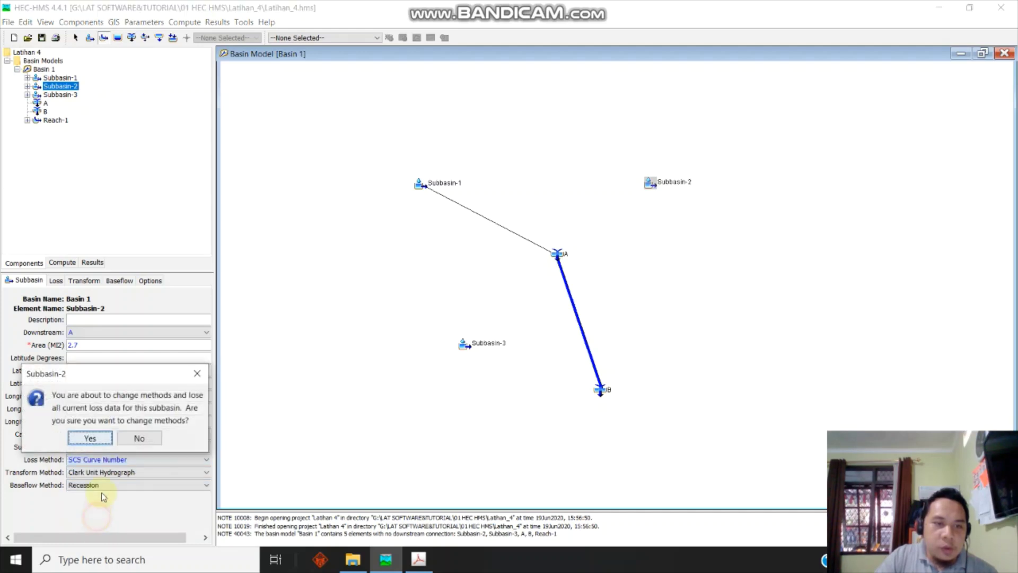
left_click(90, 438)
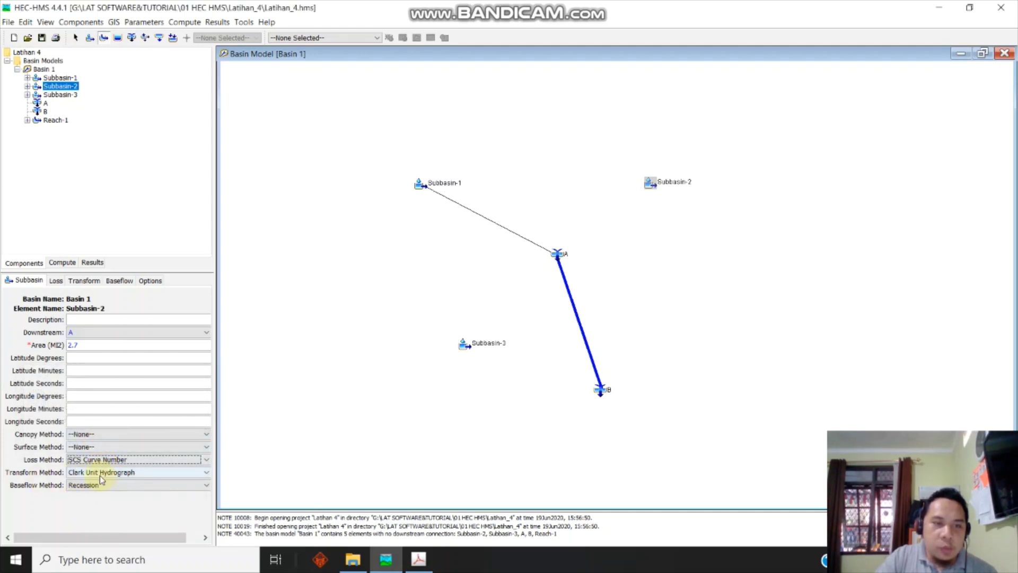
left_click(109, 486)
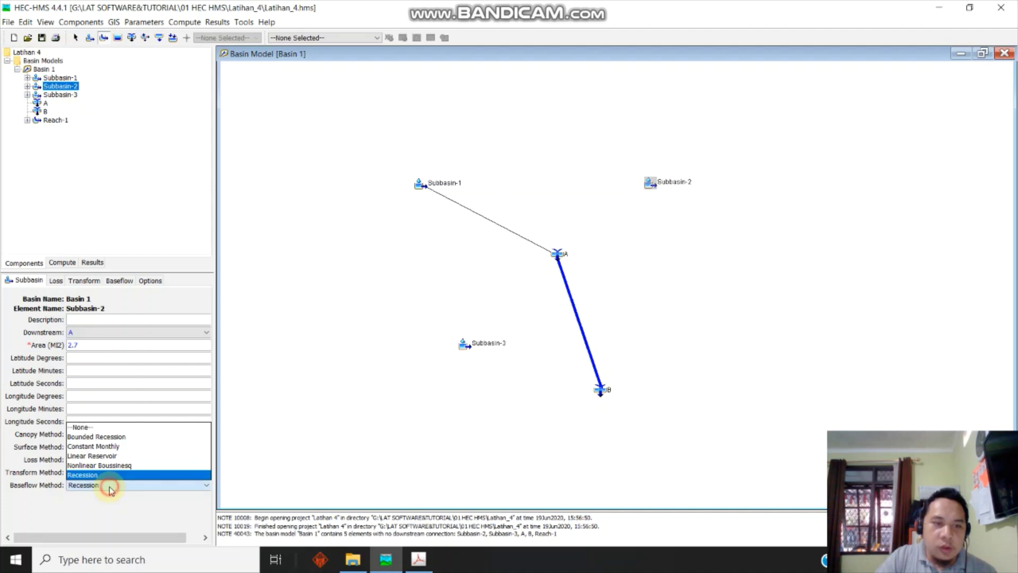
left_click(105, 428)
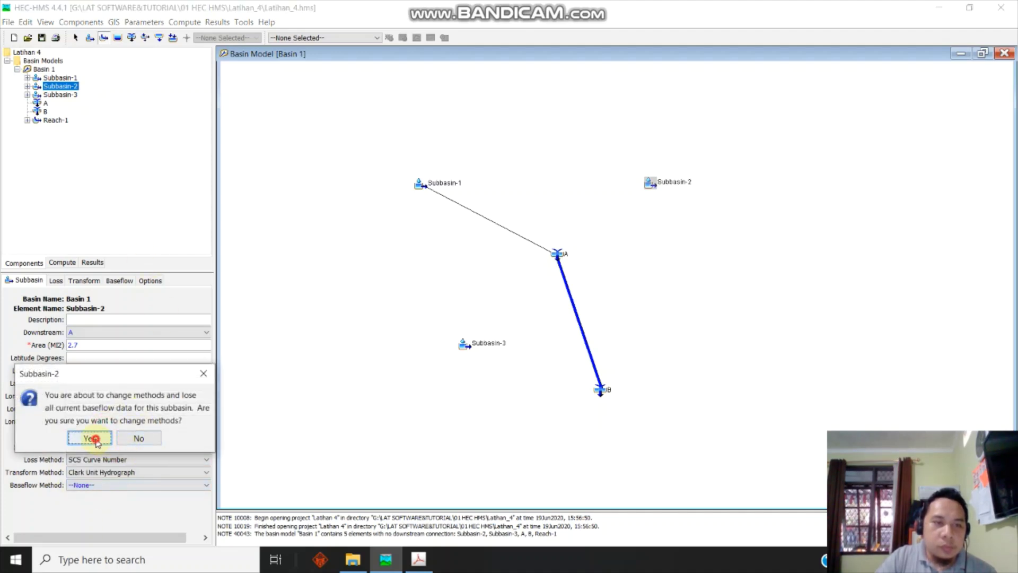
left_click(91, 438)
Consult the PDF table and set Subbasin-2's loss curve number to 58
left_click(55, 280)
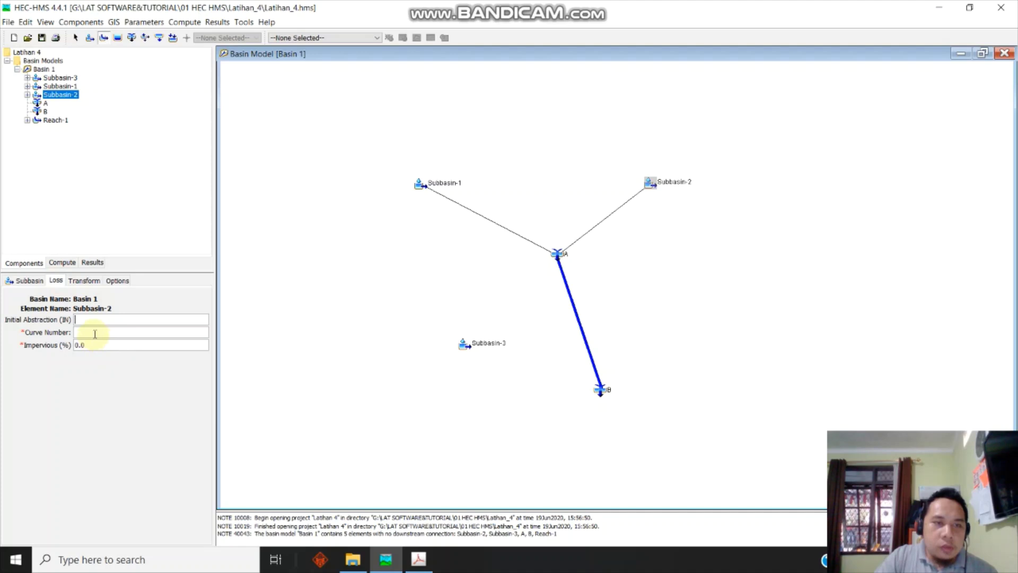
left_click(421, 564)
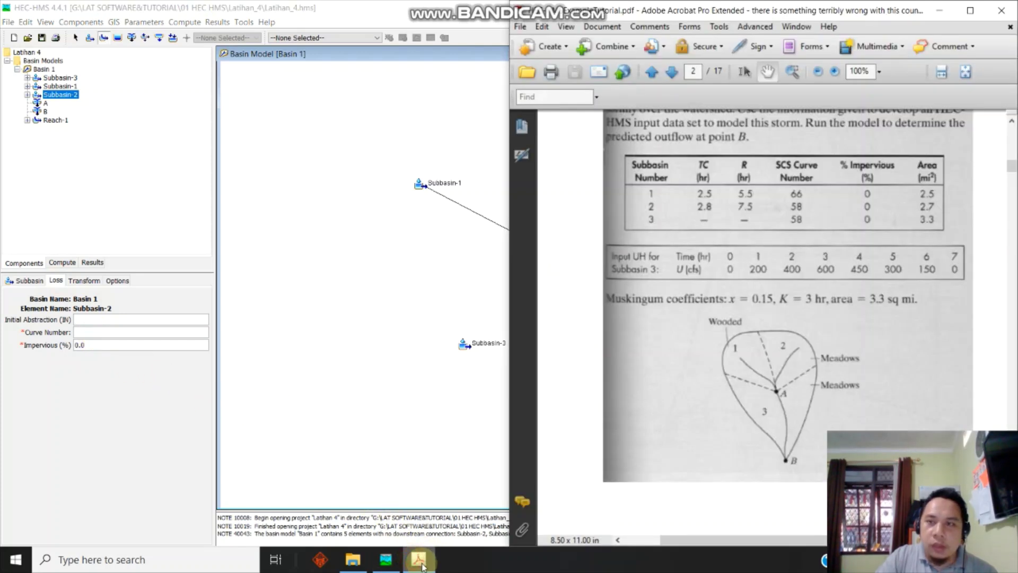
left_click(422, 563)
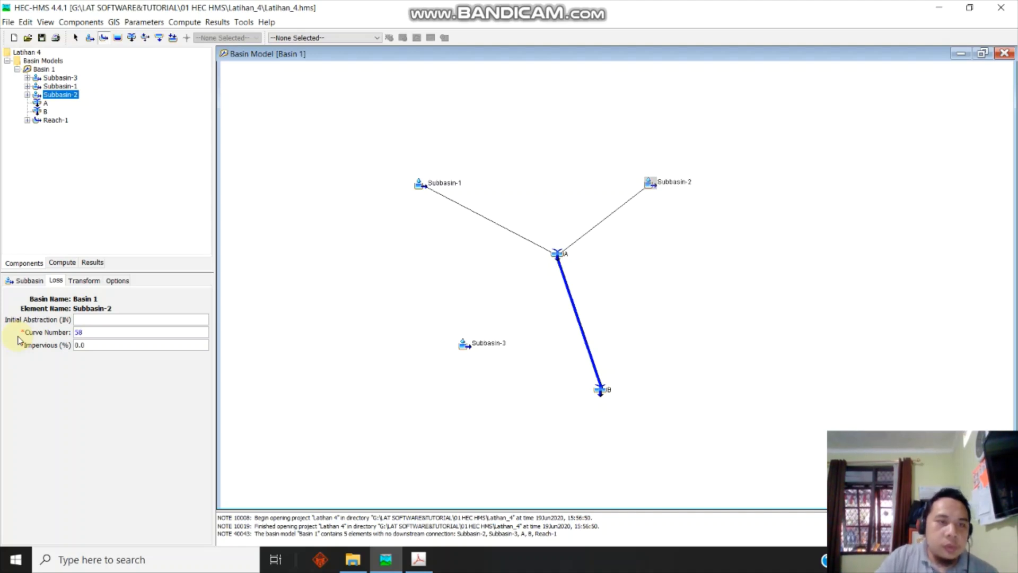
Set Subbasin-2's time of concentration to 2.8 hr and storage coefficient to 7.5 hr from the PDF table, and save the project
left_click(89, 282)
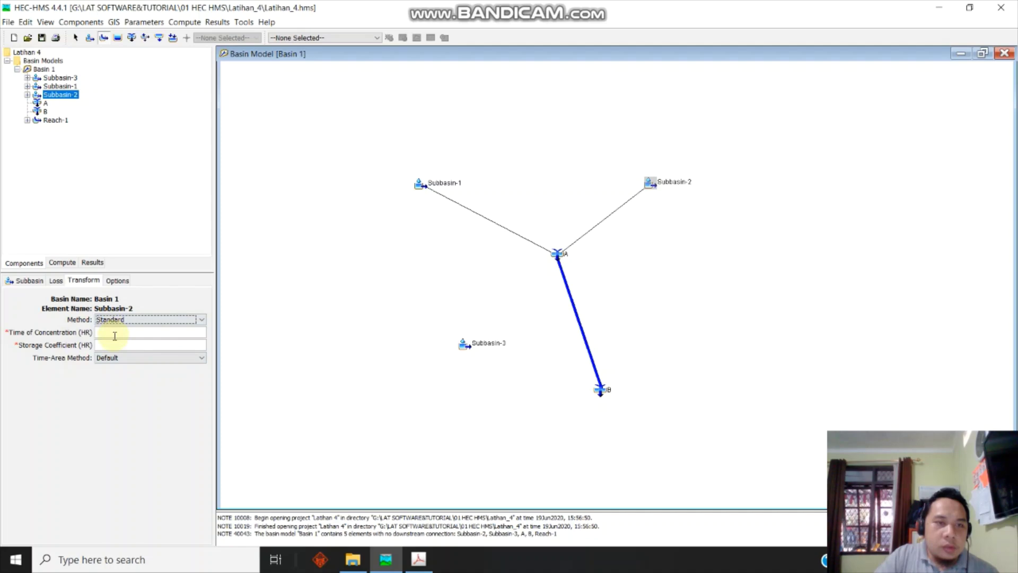
left_click(427, 563)
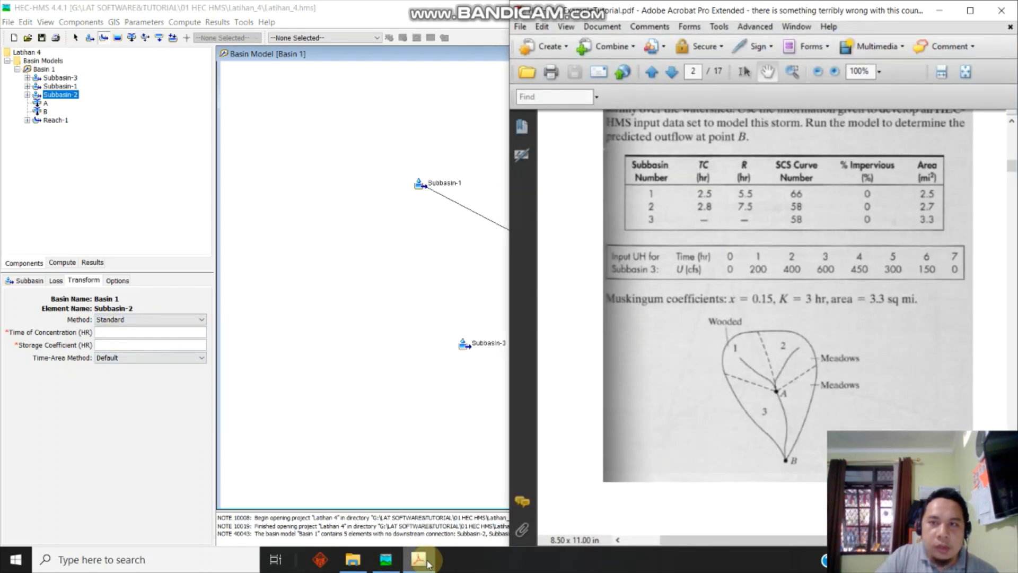
left_click(427, 563)
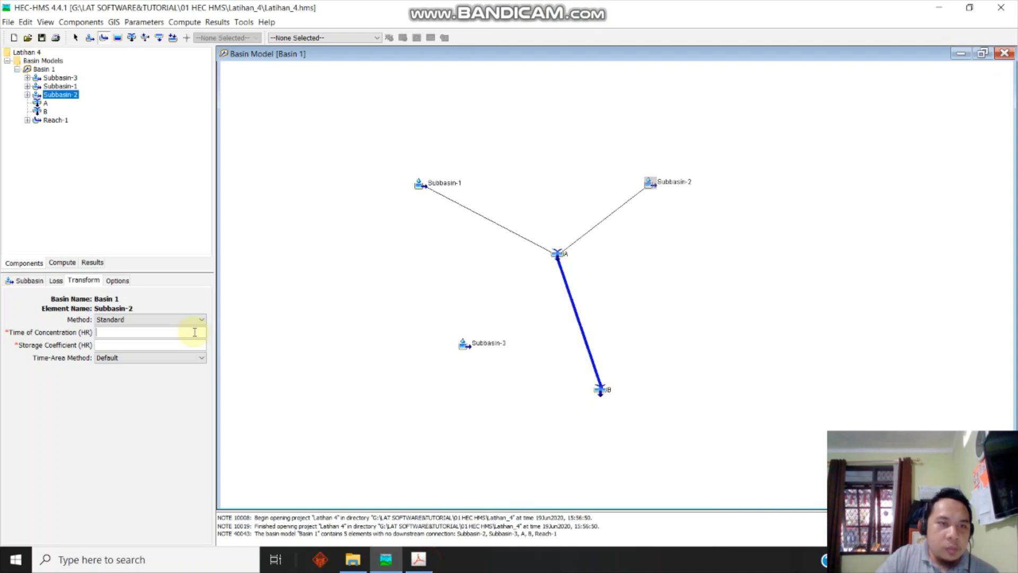
left_click(162, 334)
type("2.8")
left_click(126, 345)
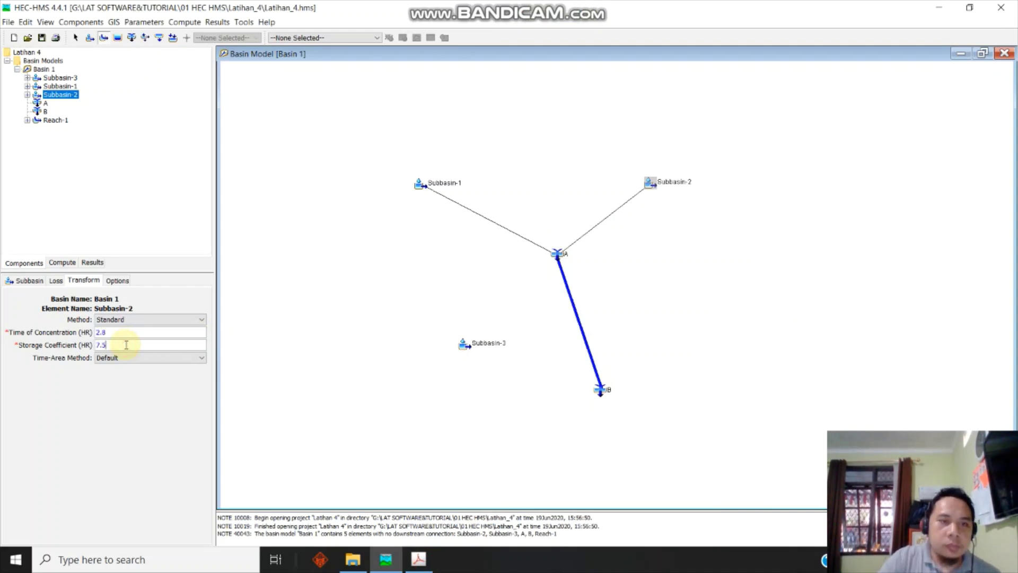
left_click(42, 39)
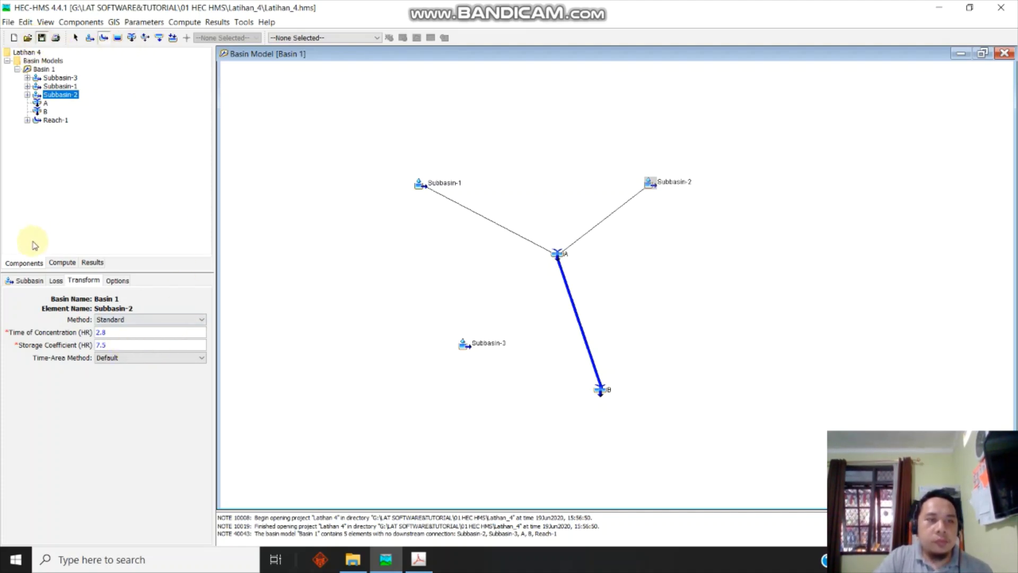
left_click(30, 281)
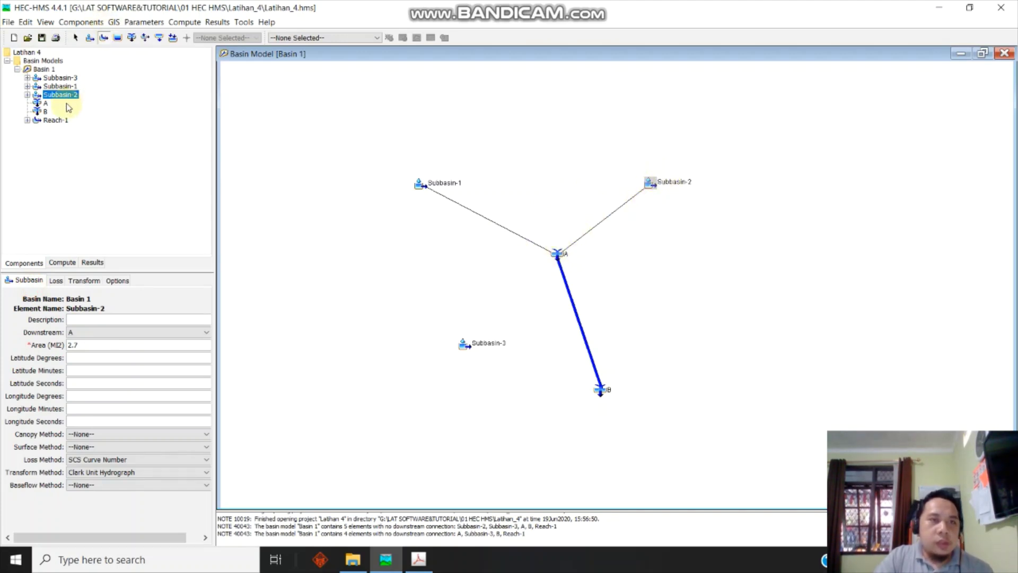
Make B the downstream element of Subbasin-3 and set its area to 3.3 square miles from the PDF table
left_click(69, 76)
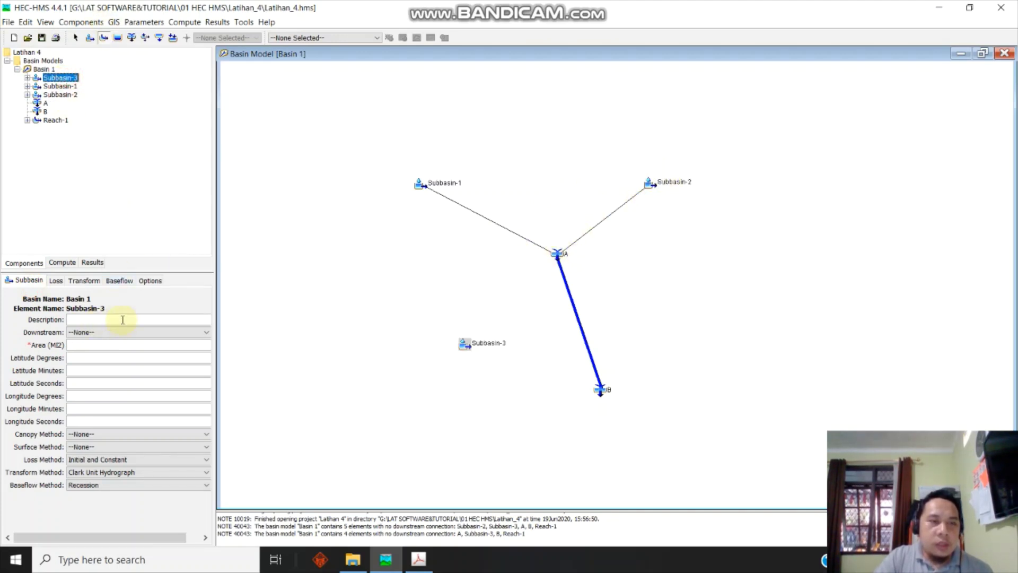
left_click(93, 333)
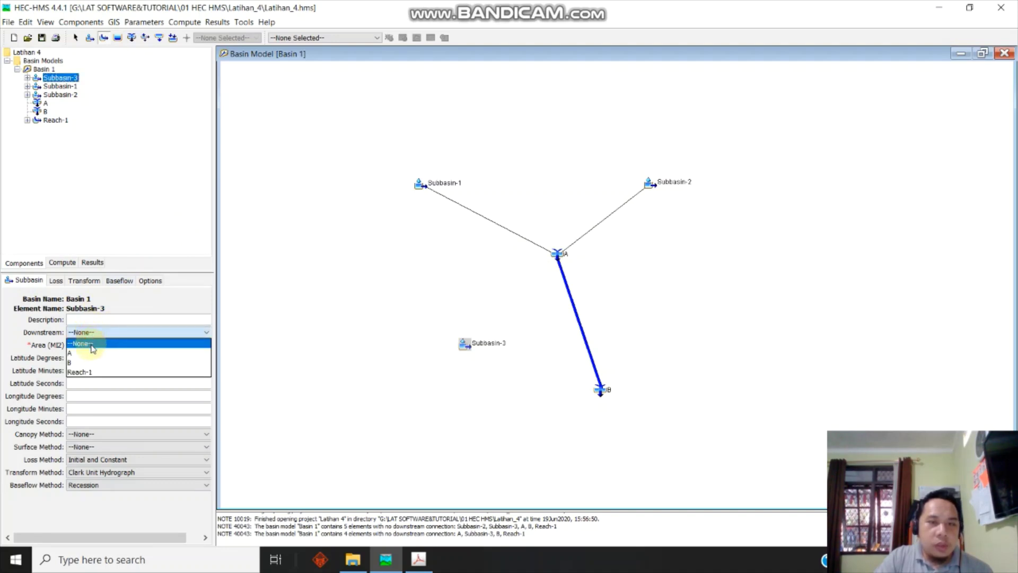
left_click(85, 363)
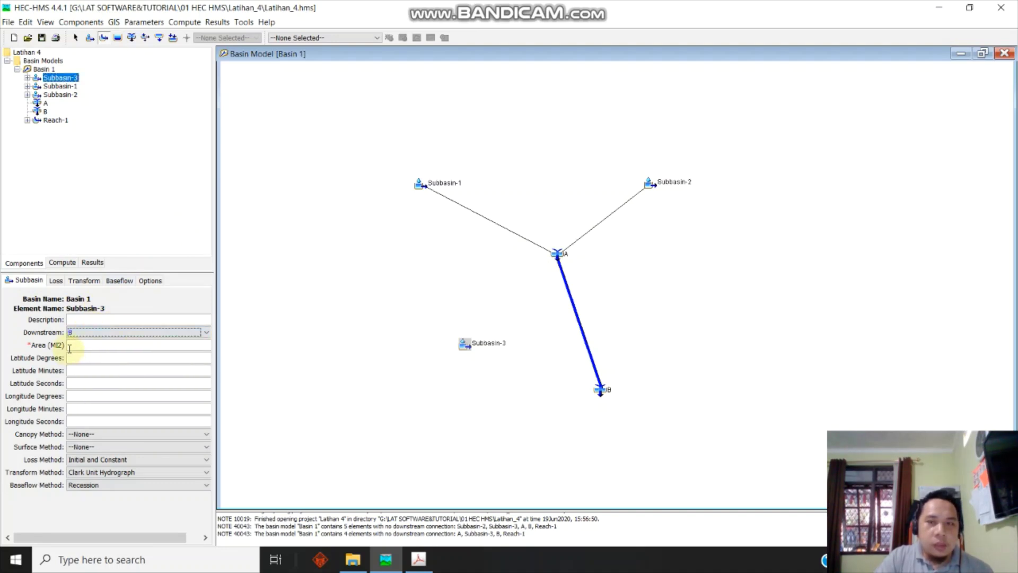
left_click(83, 349)
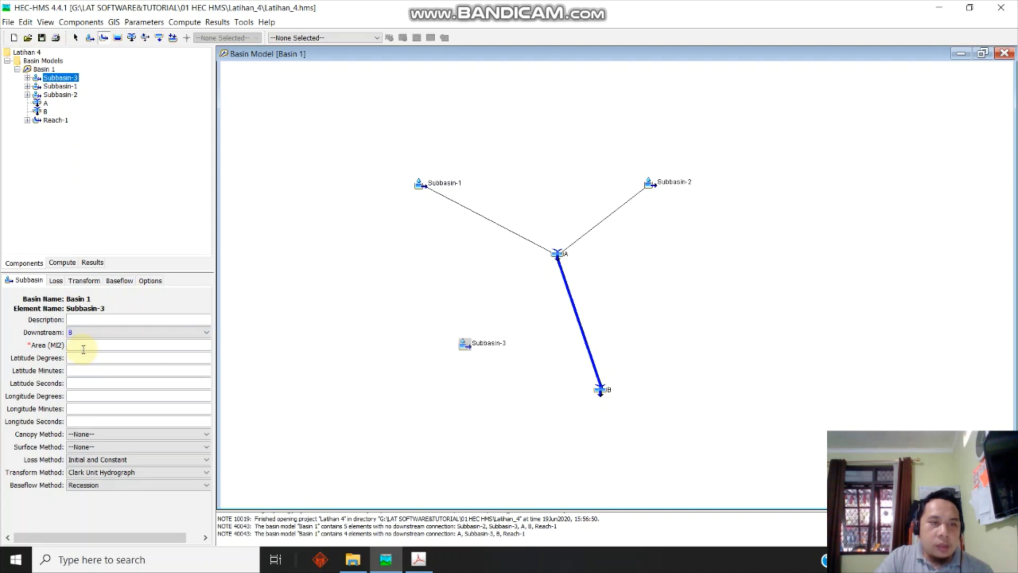
left_click(418, 559)
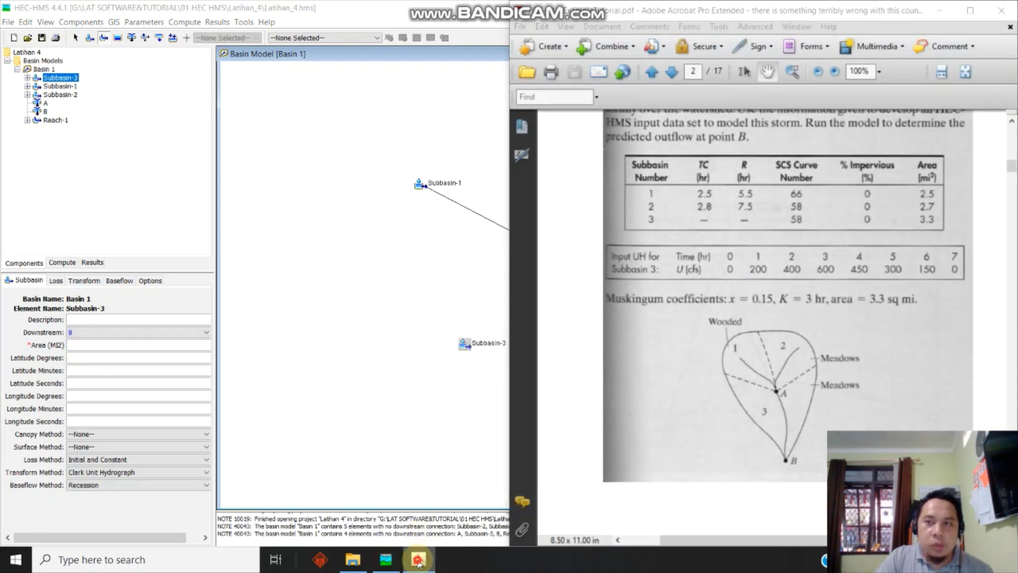
left_click(418, 559)
type("3.3")
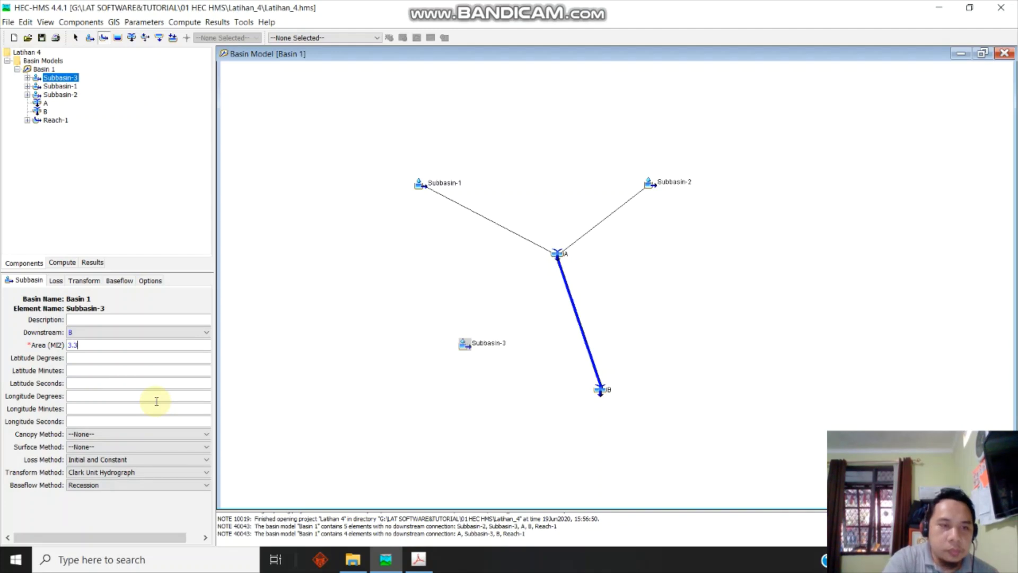
Change Subbasin-3's loss method to SCS Curve Number and its baseflow method to None
left_click(68, 462)
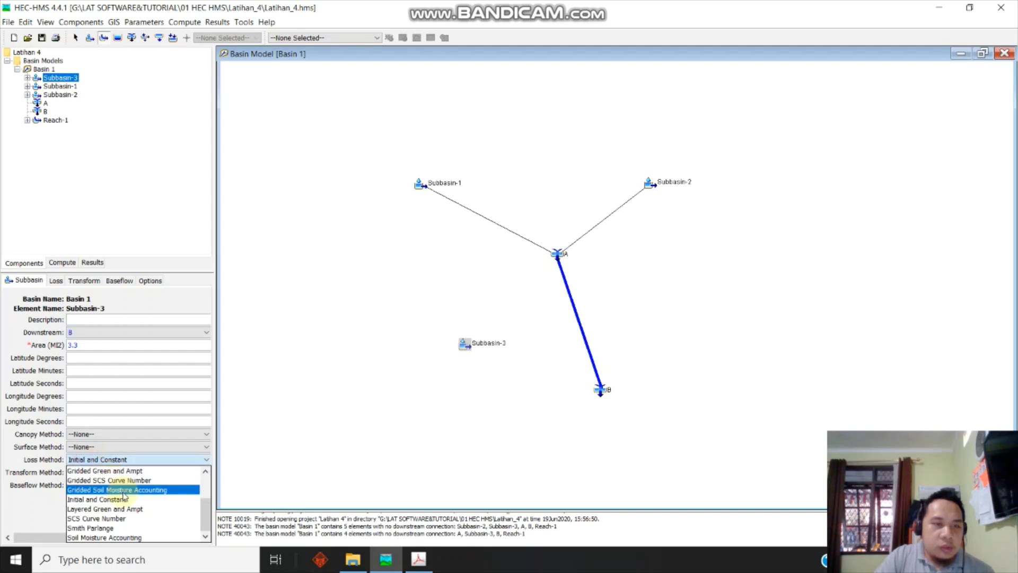
left_click(134, 515)
left_click(90, 438)
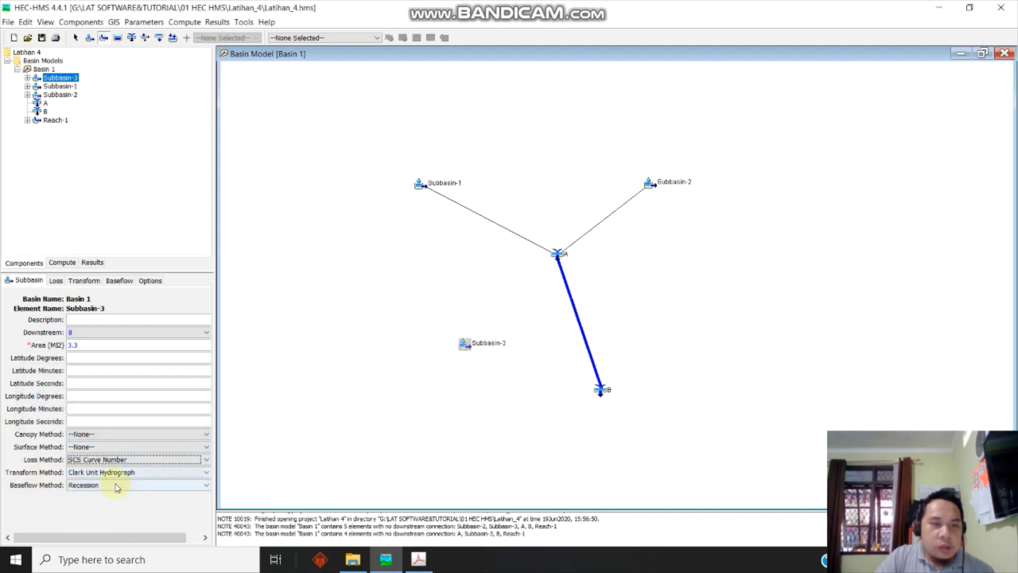
left_click(97, 486)
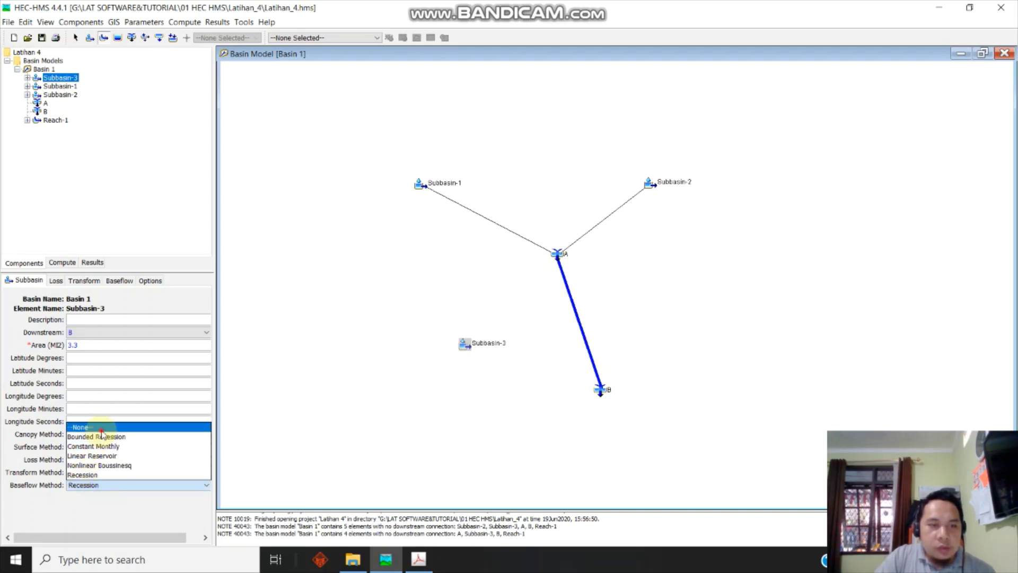
left_click(82, 427)
left_click(80, 440)
Set Subbasin-3's loss curve number to 58 from the PDF table and save the project
left_click(56, 281)
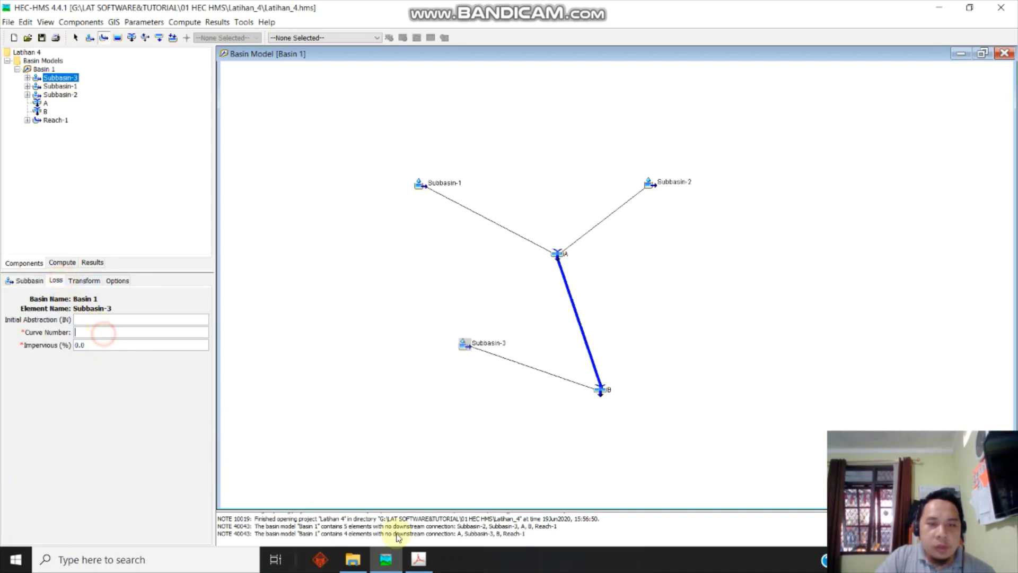
left_click(418, 560)
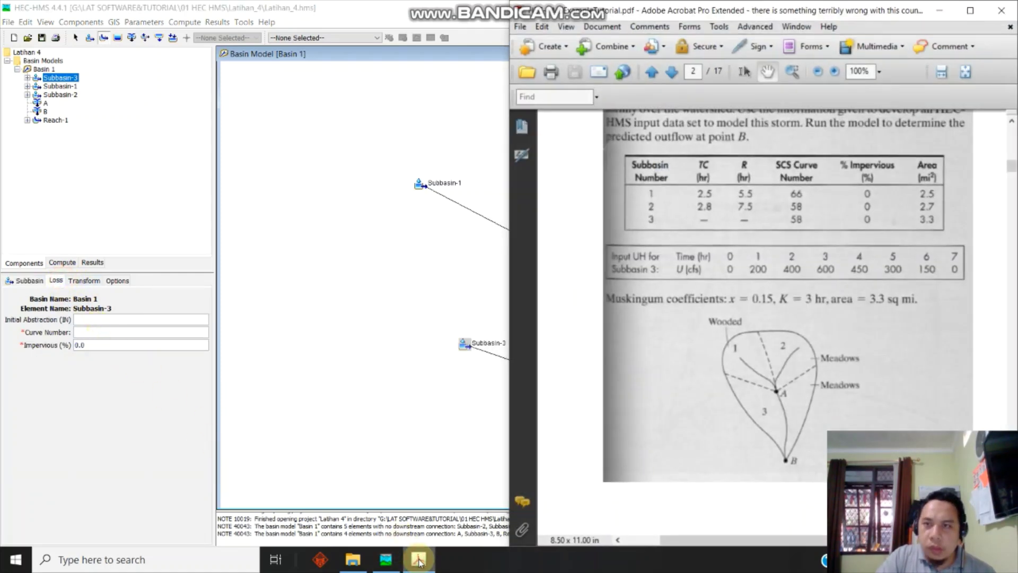
left_click(419, 560)
type("58")
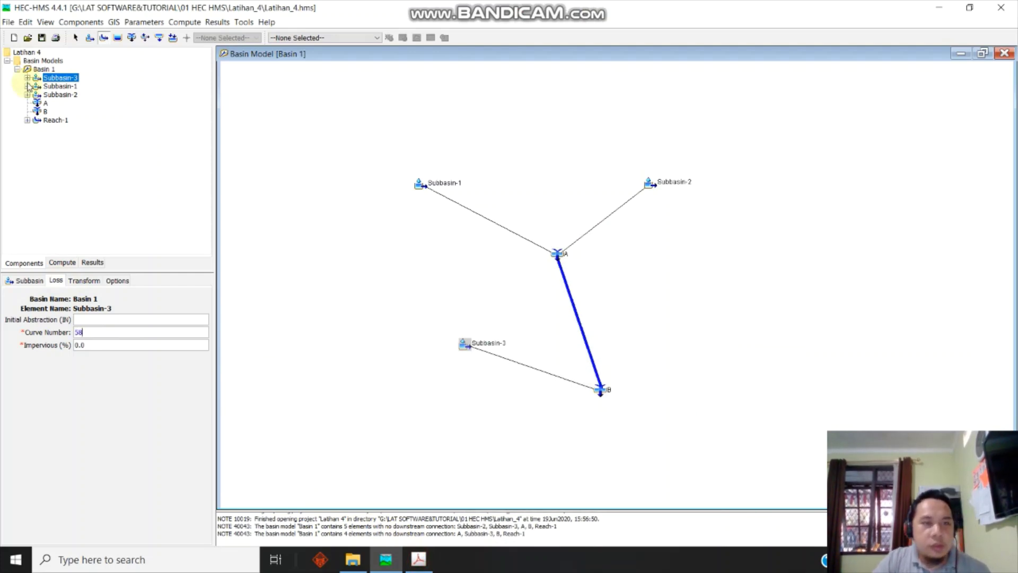
left_click(41, 38)
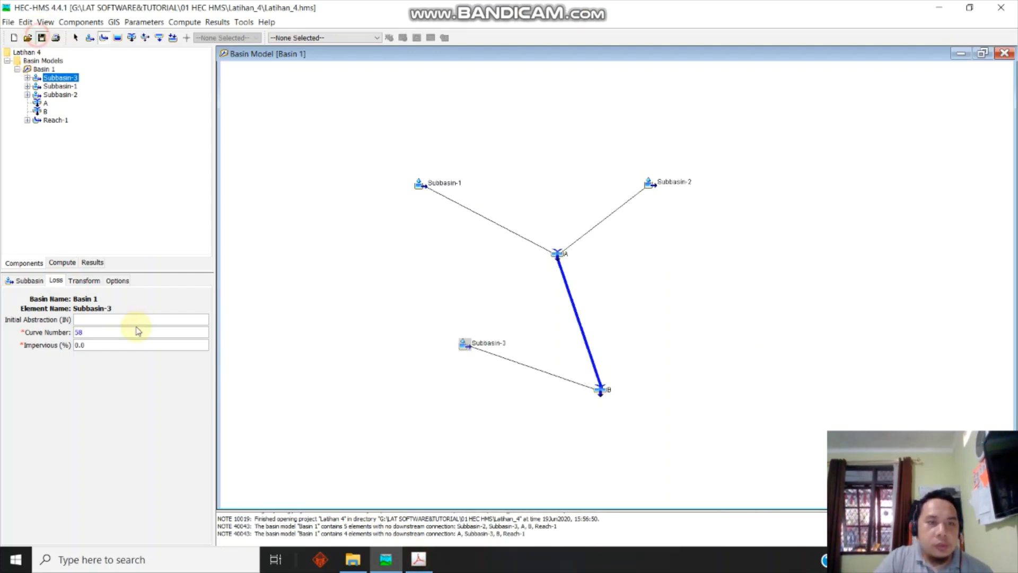
Change Subbasin-3's transform method to User-Specified Unit Hydrograph, since the PDF table gives it an input unit hydrograph
left_click(84, 280)
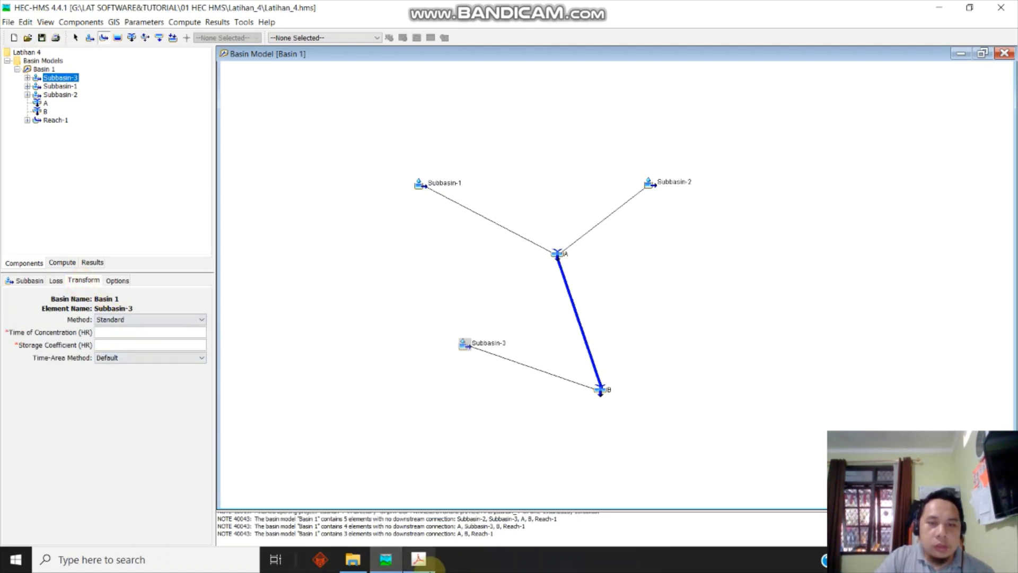
left_click(419, 560)
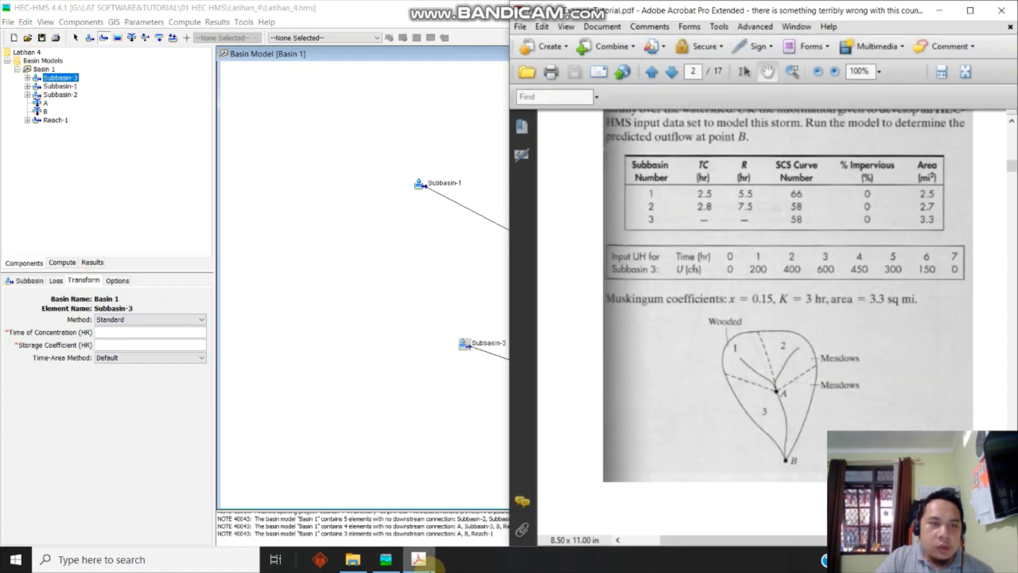
left_click(419, 561)
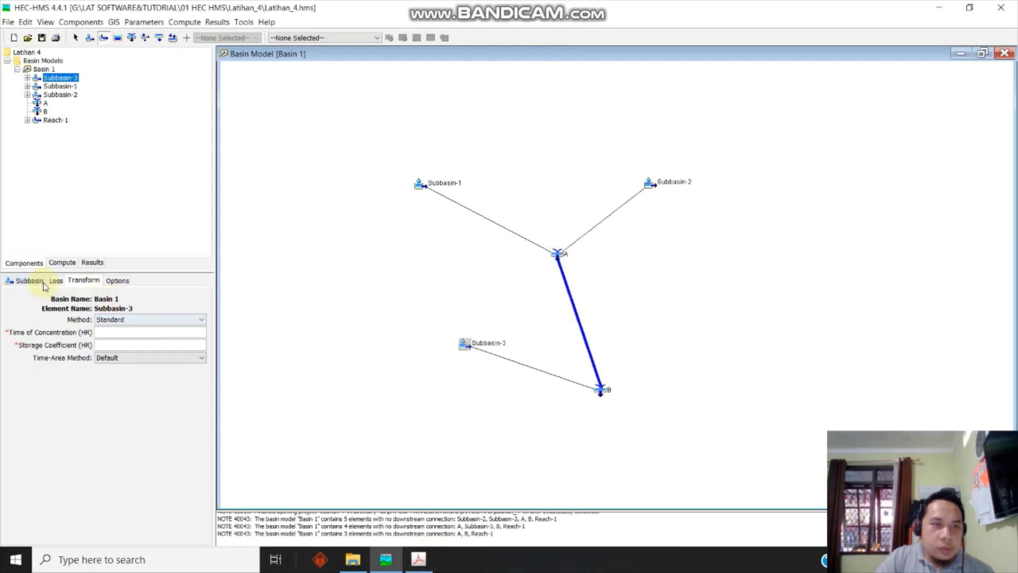
left_click(35, 281)
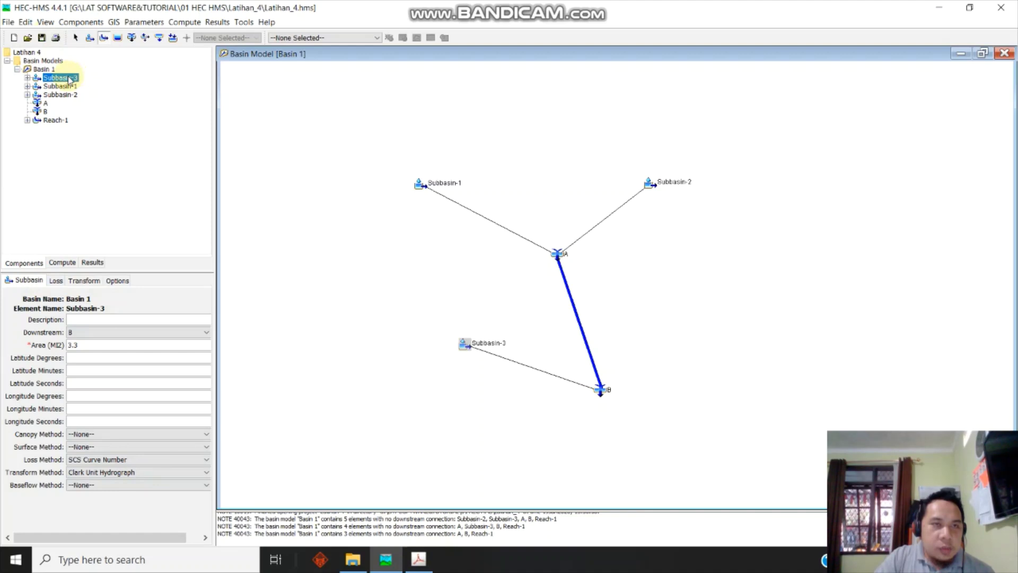
left_click(147, 473)
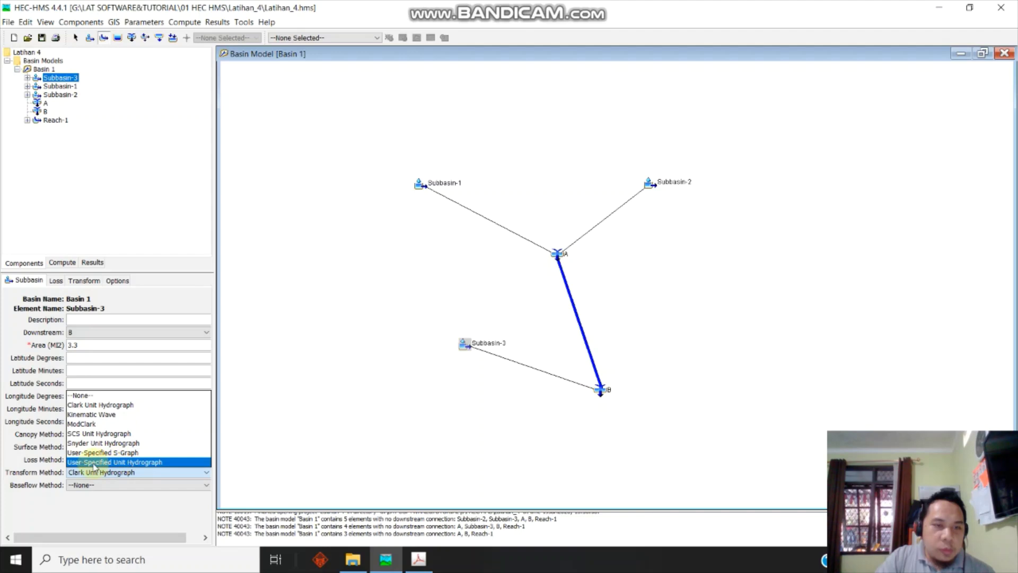
left_click(120, 462)
left_click(96, 441)
left_click(77, 282)
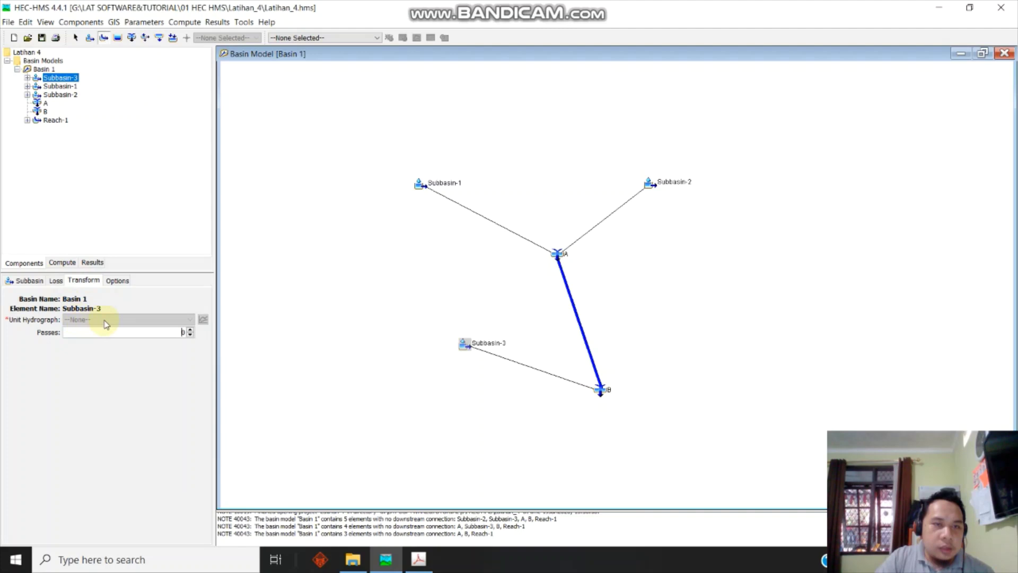
left_click(55, 281)
left_click(77, 281)
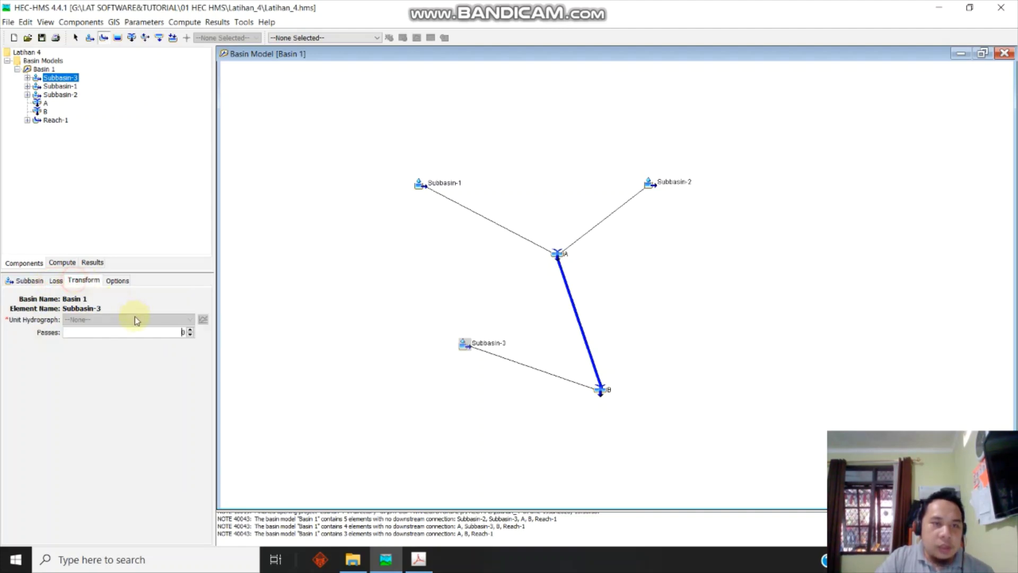
left_click(116, 281)
left_click(84, 280)
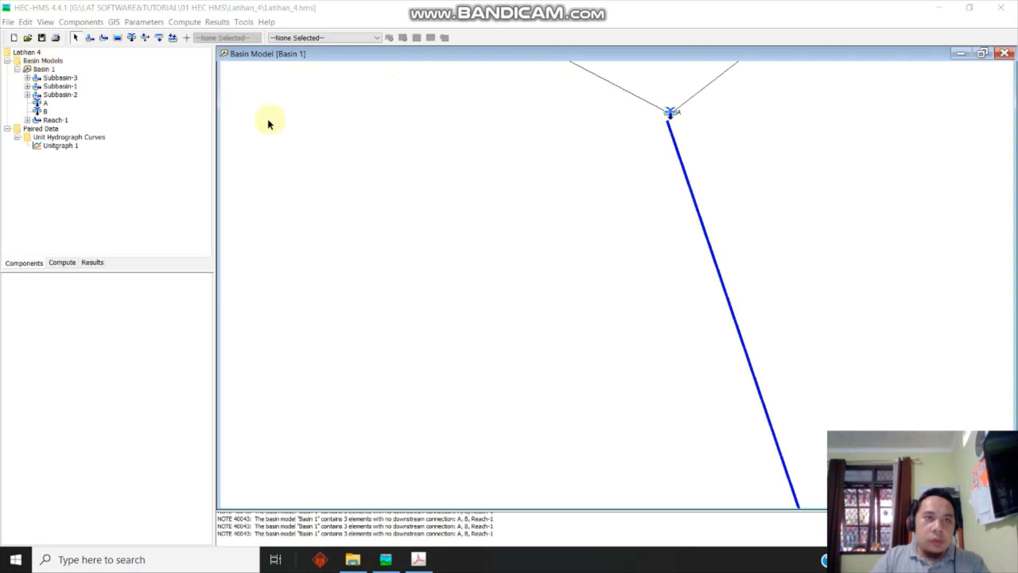
scroll(485, 205, "up", 2)
scroll(496, 204, "down", 1)
scroll(511, 204, "down", 1)
scroll(404, 125, "up", 1)
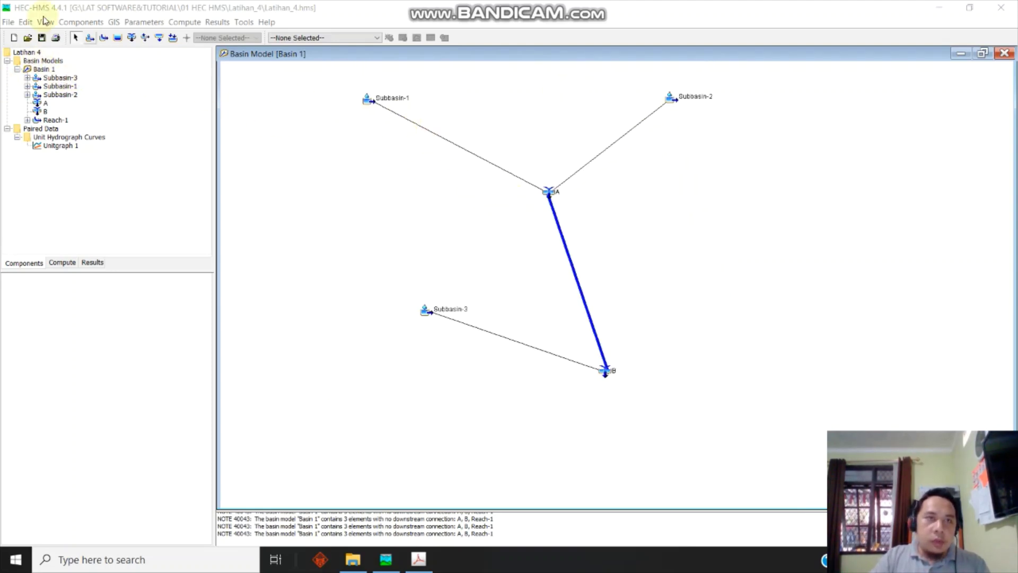
Create a new precipitation gage with the default name in the time-series data manager
left_click(71, 25)
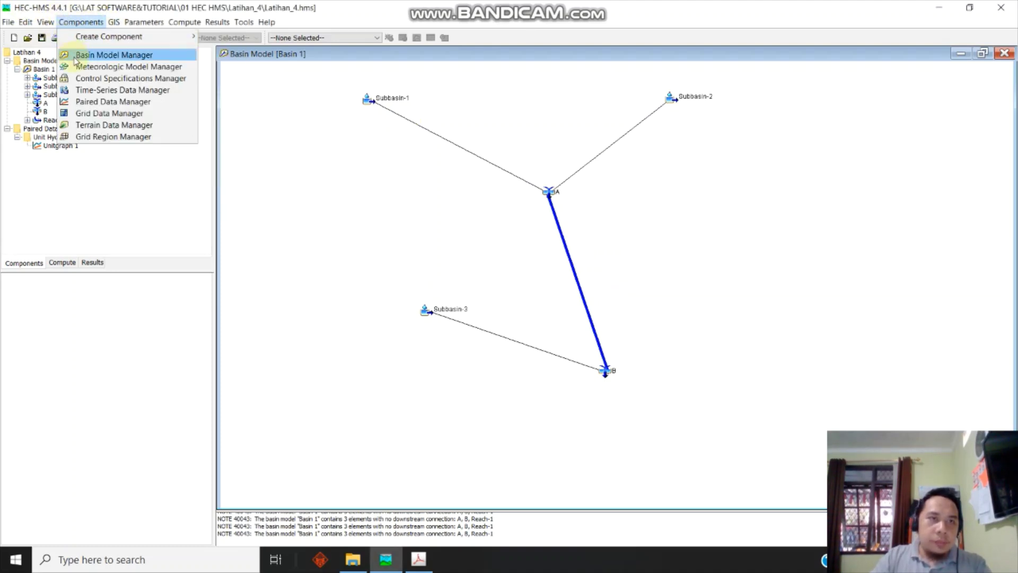
left_click(88, 93)
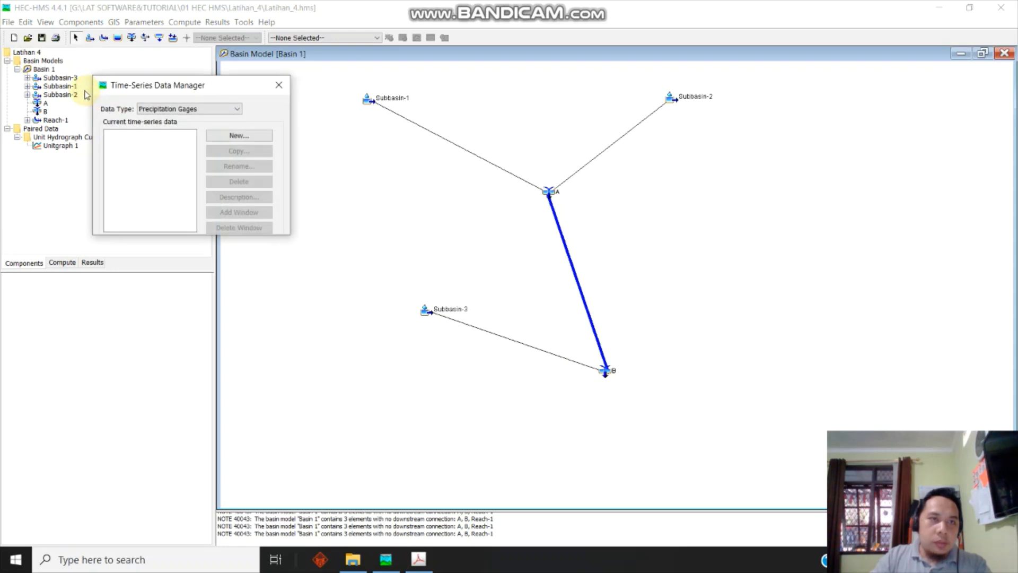
left_click(190, 109)
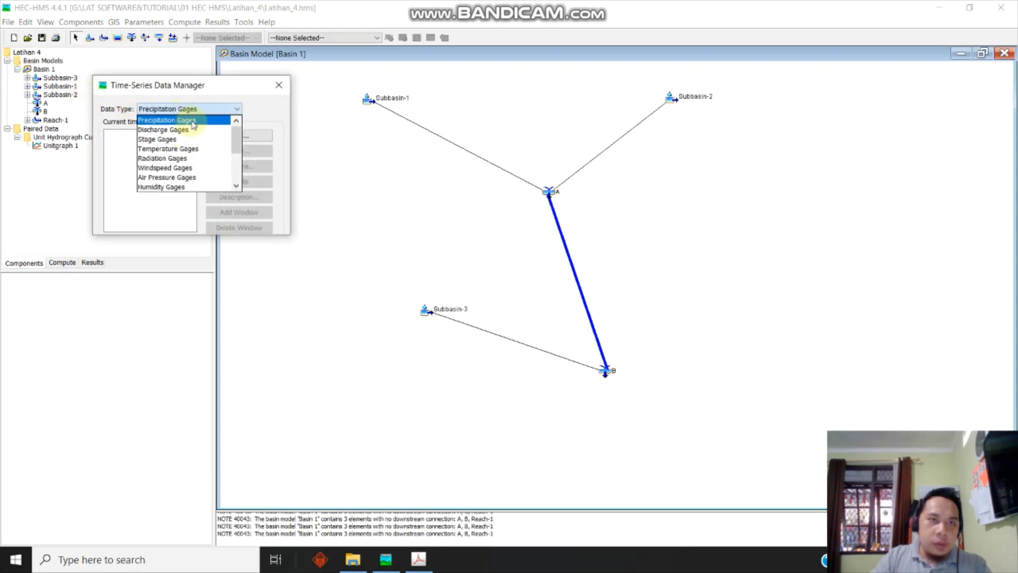
left_click(268, 114)
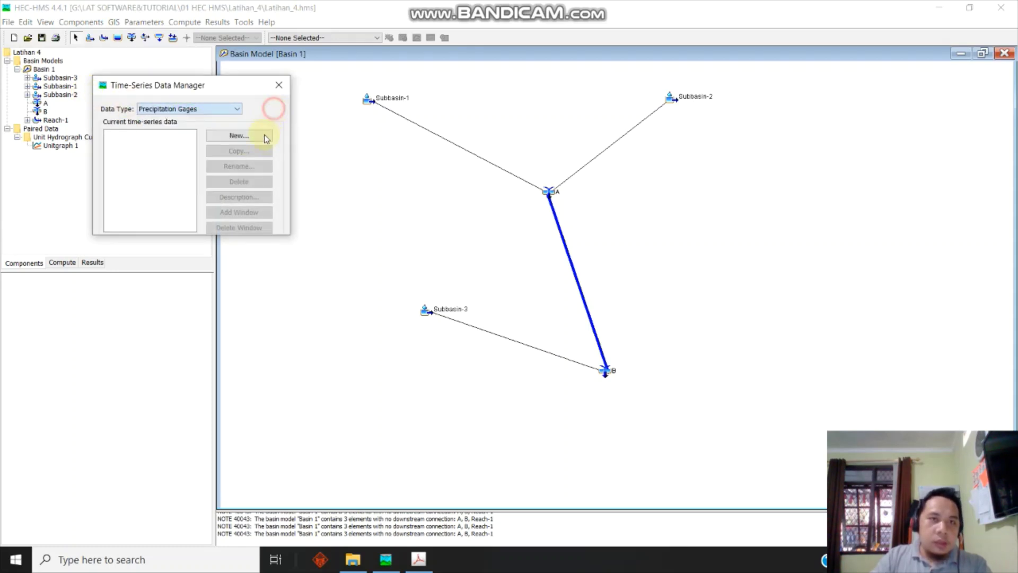
left_click(236, 137)
triple_click(141, 143)
left_click(256, 184)
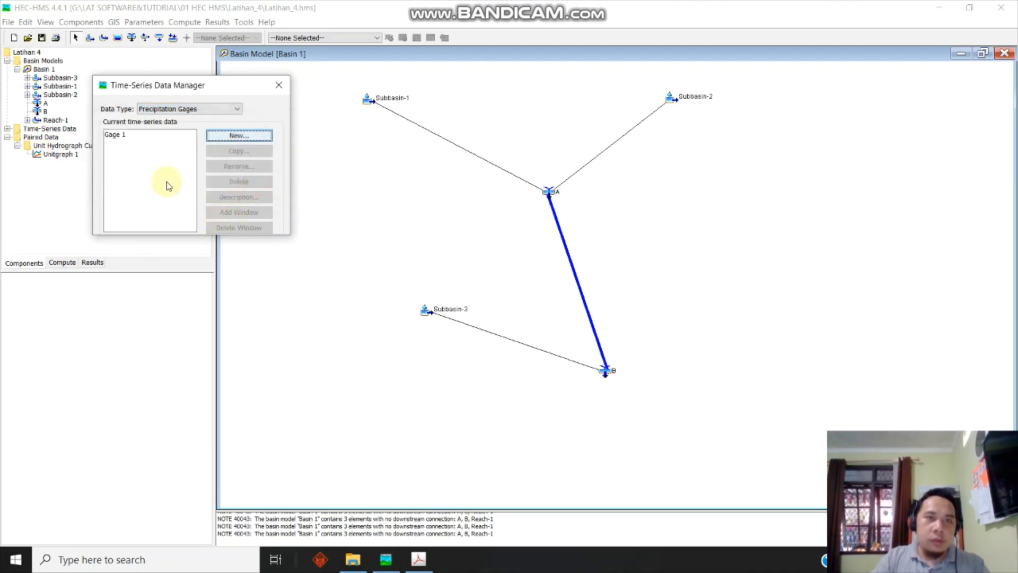
left_click(279, 86)
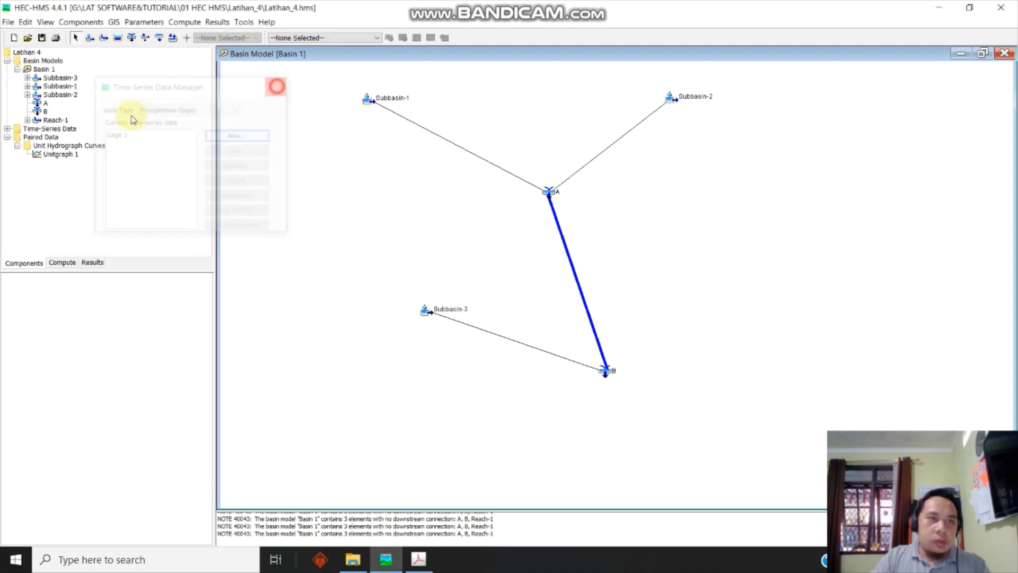
Set Gage 1's time interval to 1 Hour and its units to Incremental Inches, keeping Manual Entry as the data source
left_click(8, 129)
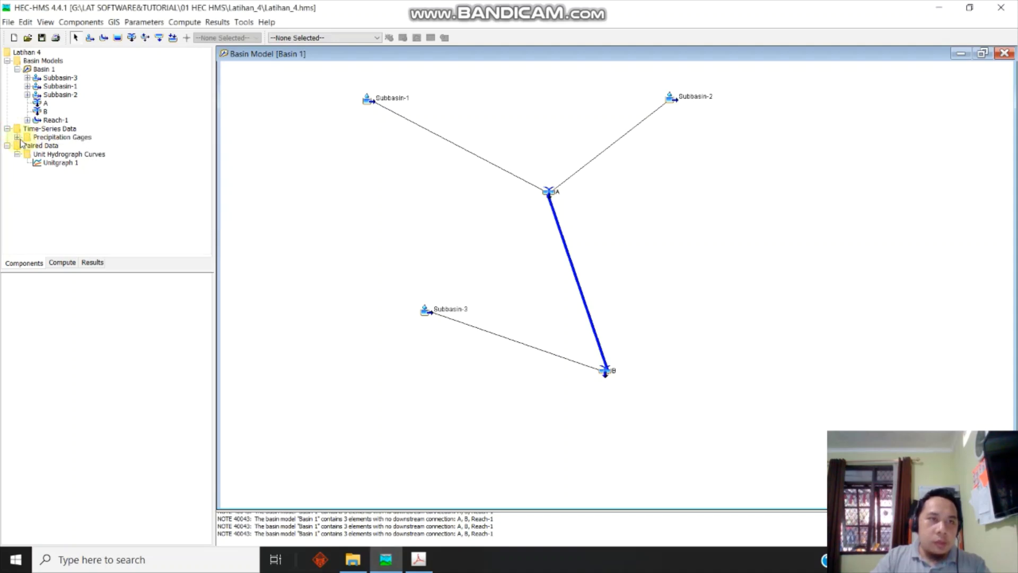
left_click(17, 137)
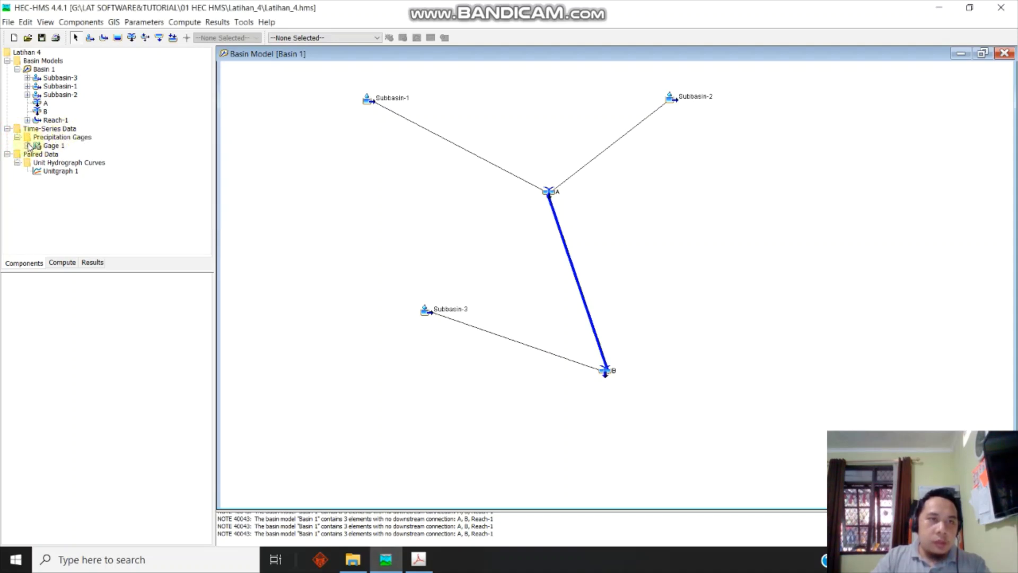
double_click(53, 146)
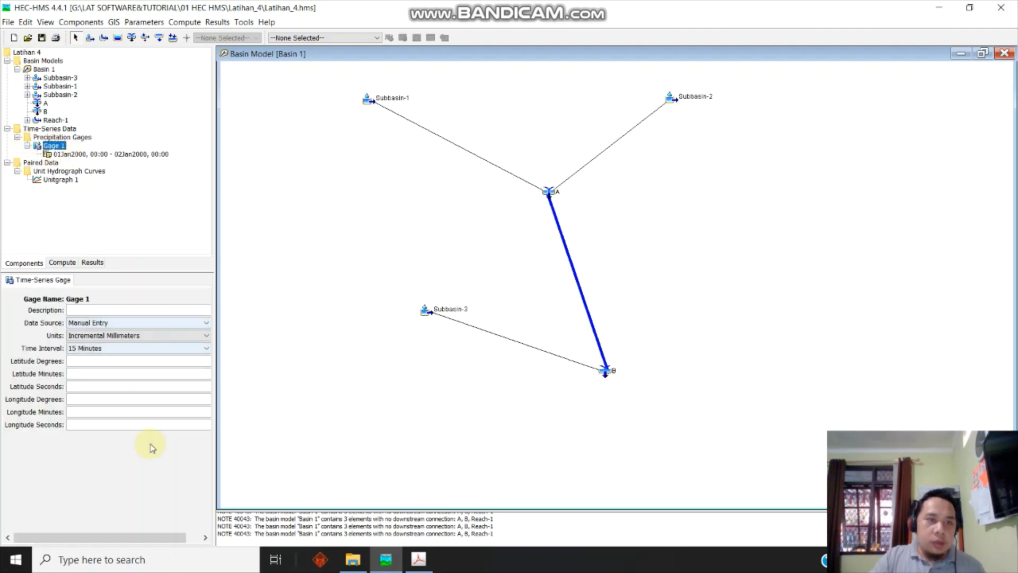
left_click(115, 350)
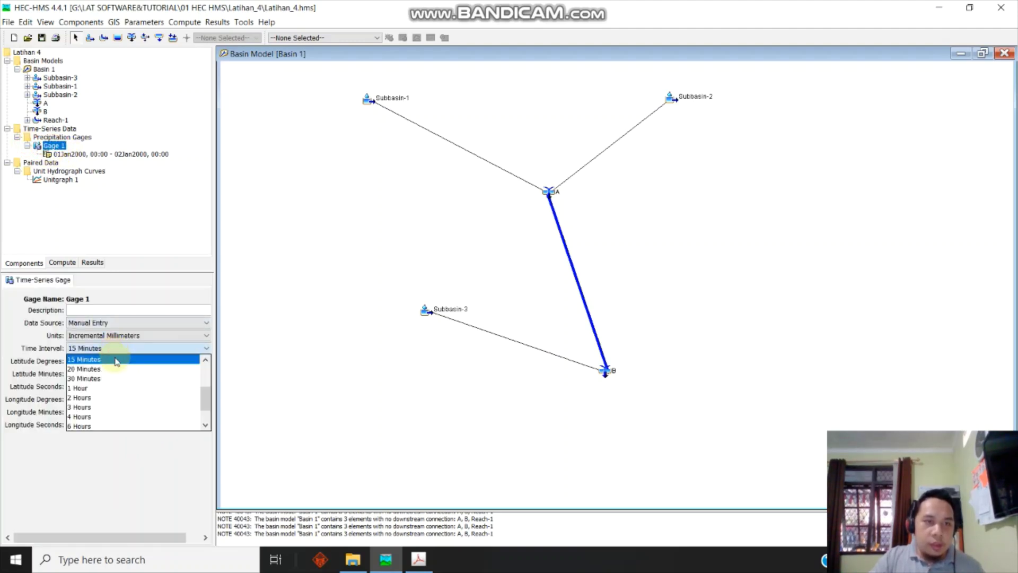
left_click(116, 389)
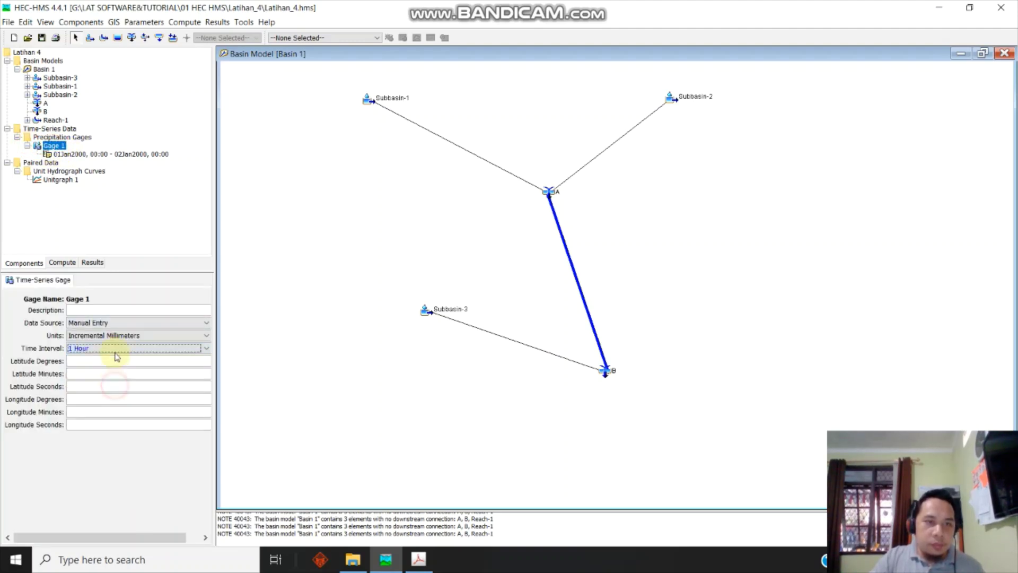
left_click(114, 323)
left_click(115, 327)
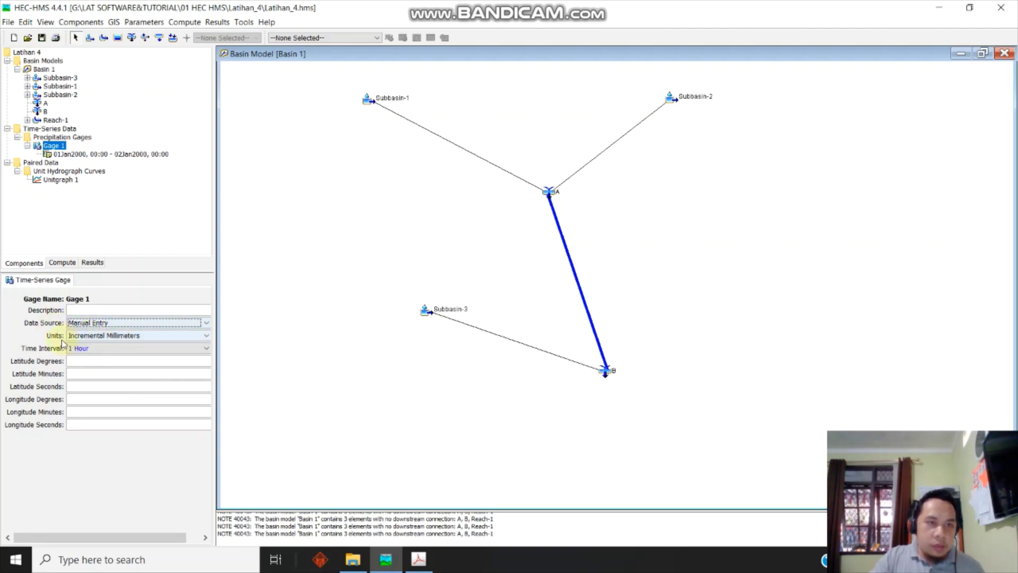
left_click(86, 337)
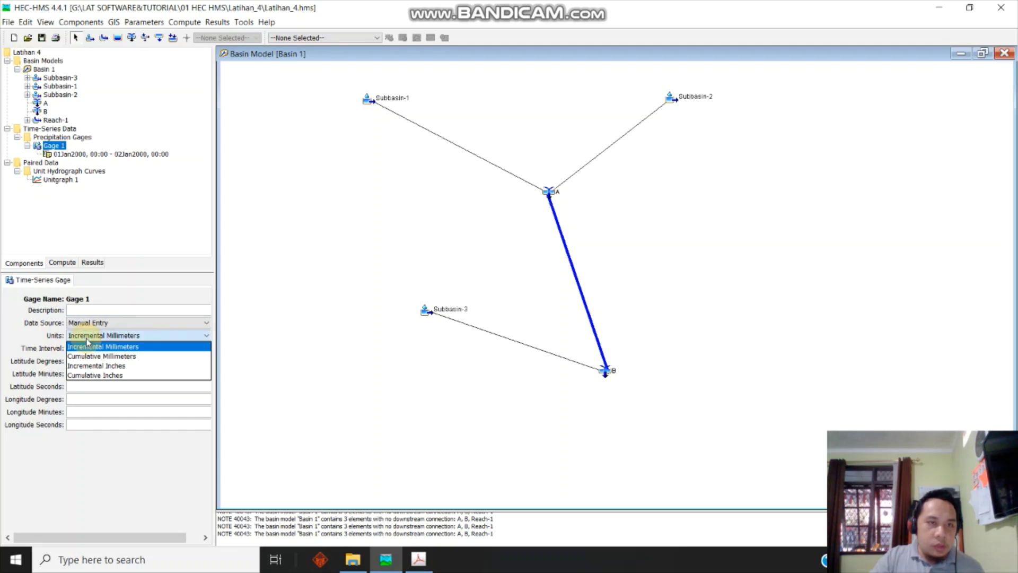
left_click(87, 366)
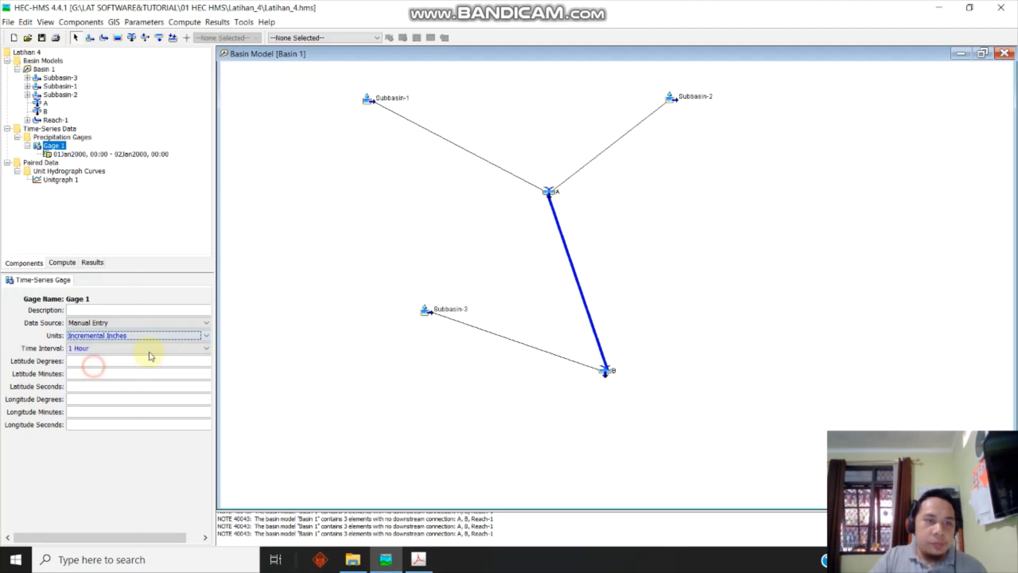
left_click(58, 279)
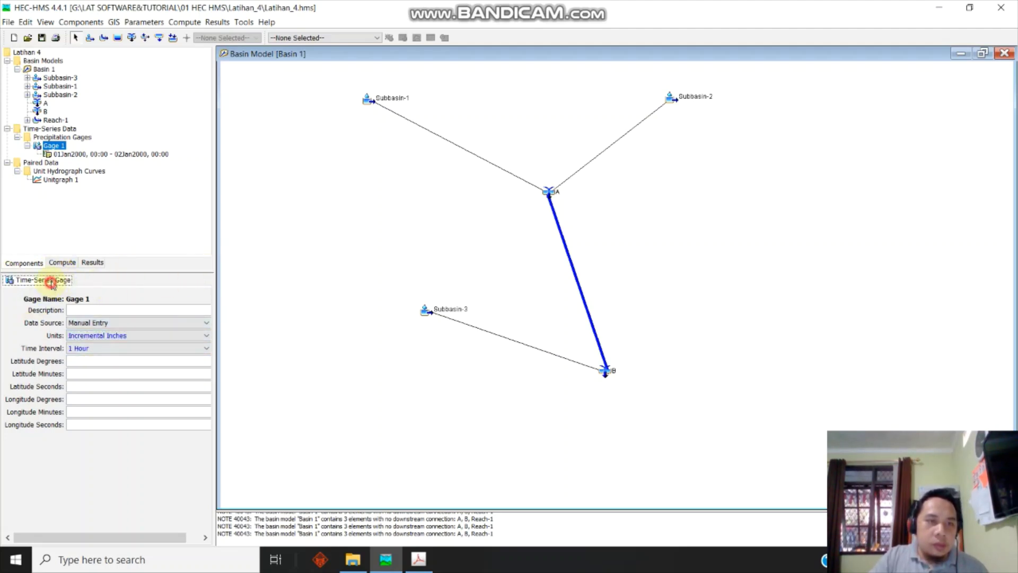
Set the end of Gage 1's time window to 05Jan2000 at 01:00
left_click(79, 154)
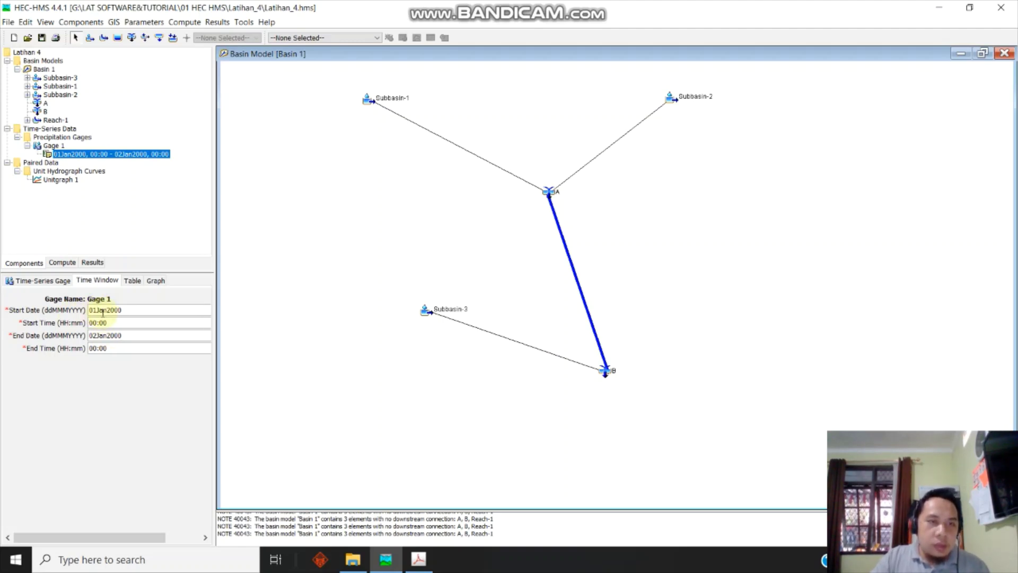
left_click(96, 335)
key("BackSpace")
type("5")
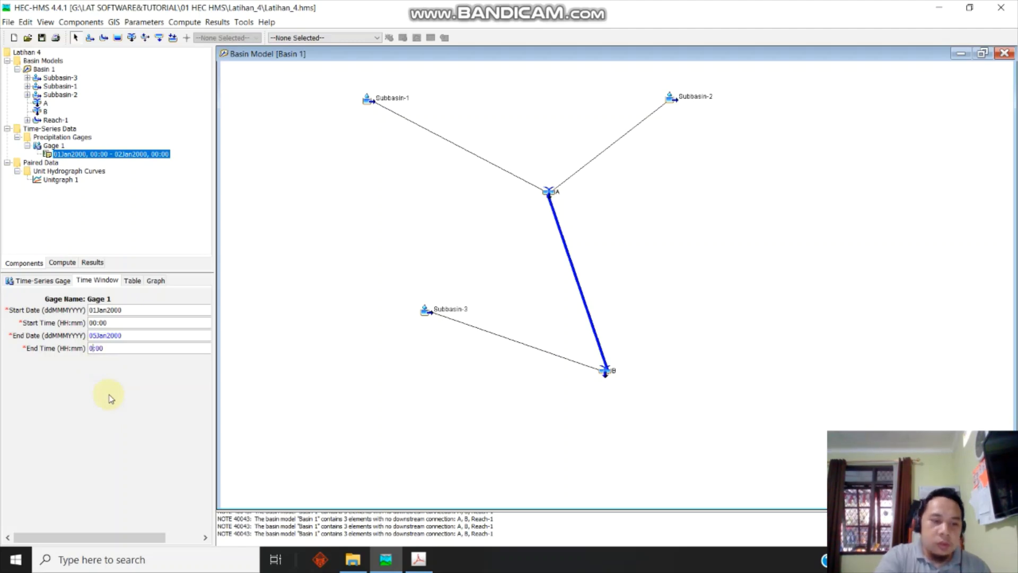
Enter Gage 1 precipitation of 0.2, 1.5, 2, 1 and 0.4 in for 01:00 through 05:00 on 01Jan2000
left_click(133, 282)
left_click(137, 320)
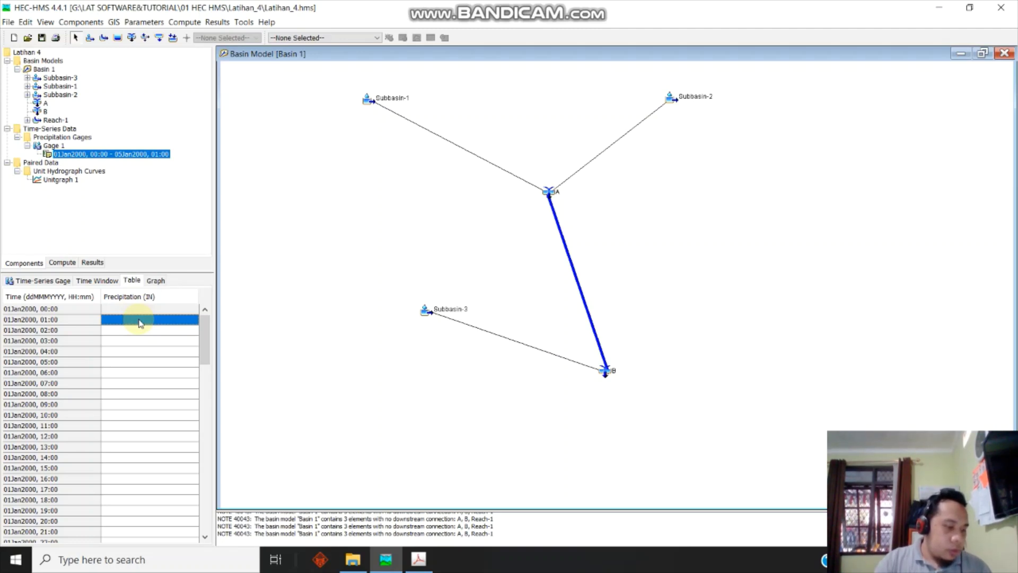
type("0.2")
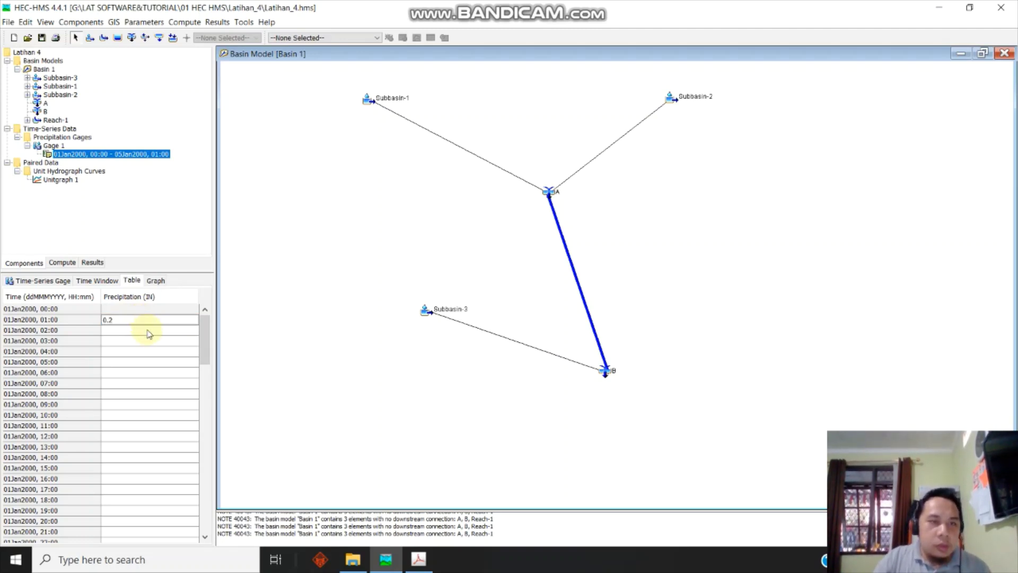
left_click(148, 330)
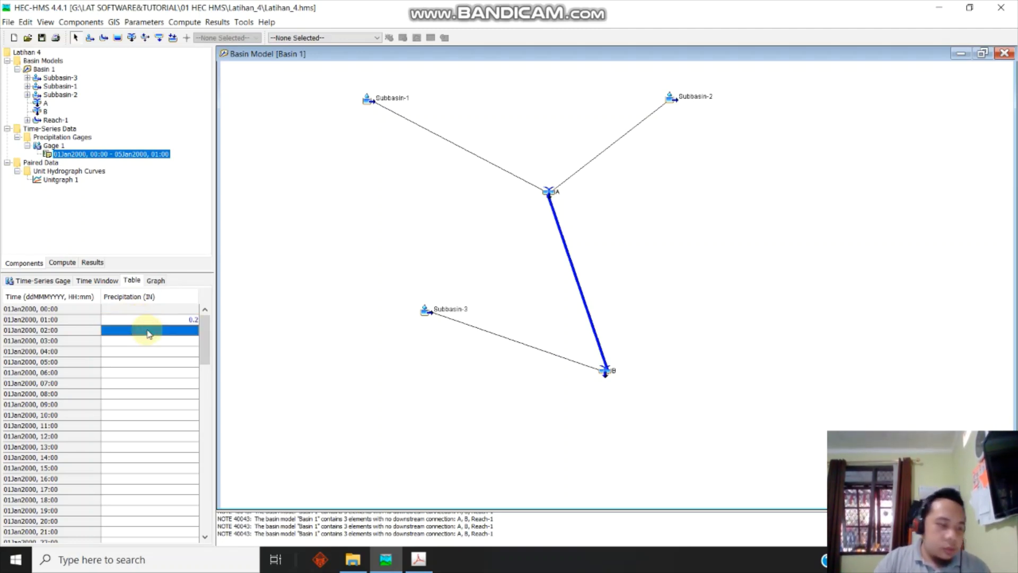
type("1.5")
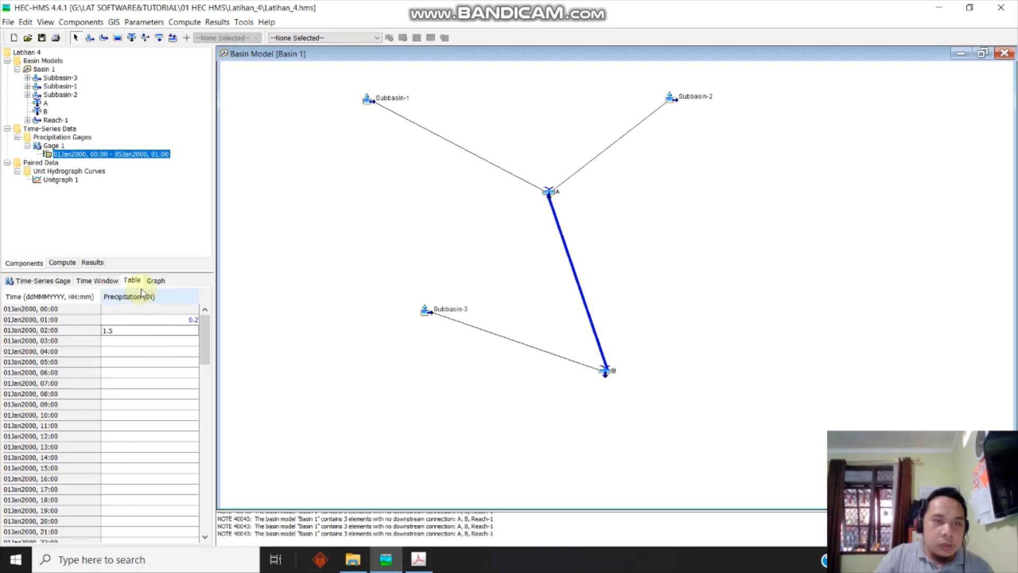
left_click(160, 342)
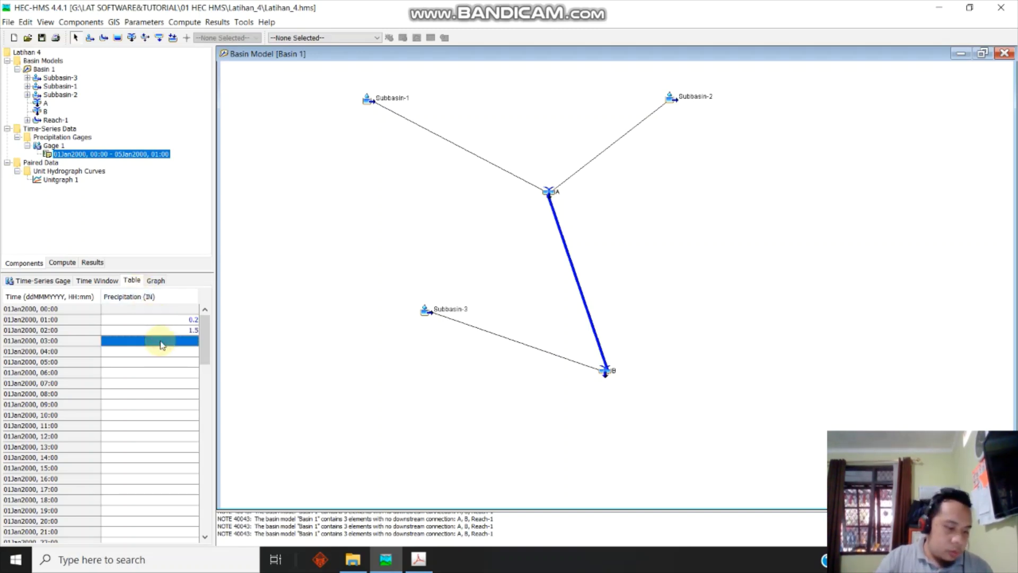
type("2")
left_click(159, 352)
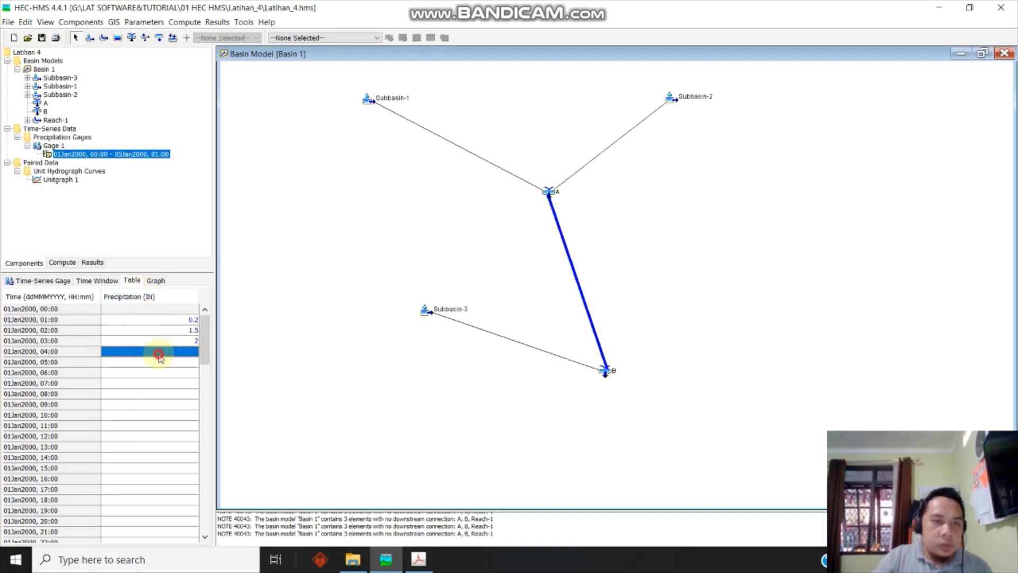
type("1")
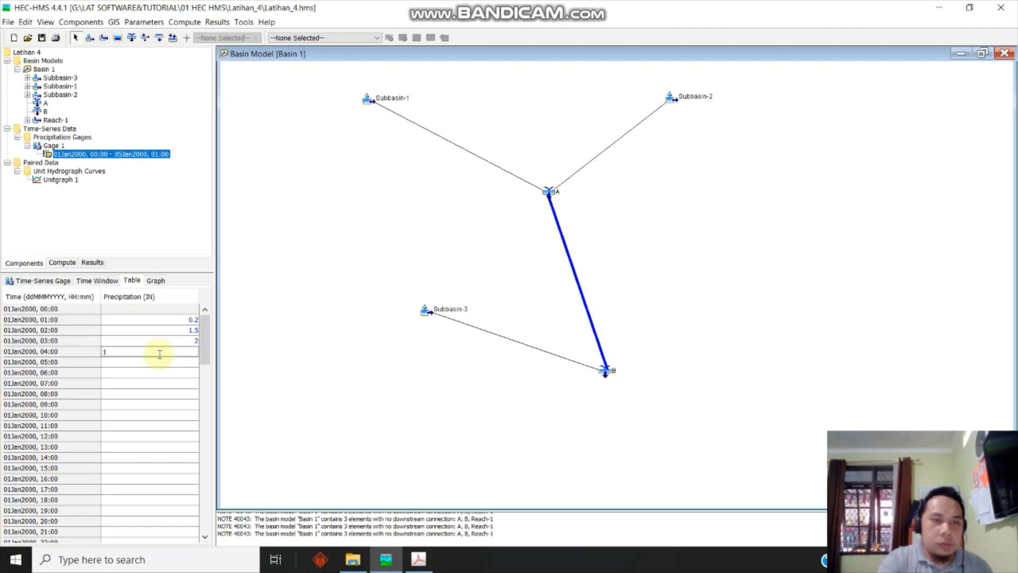
left_click(191, 363)
type("0")
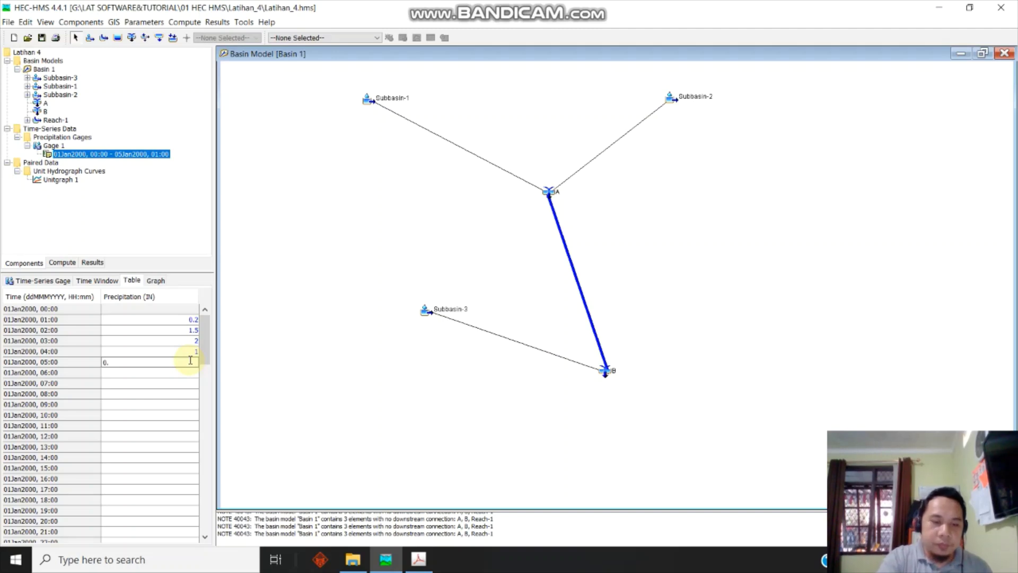
type(".4")
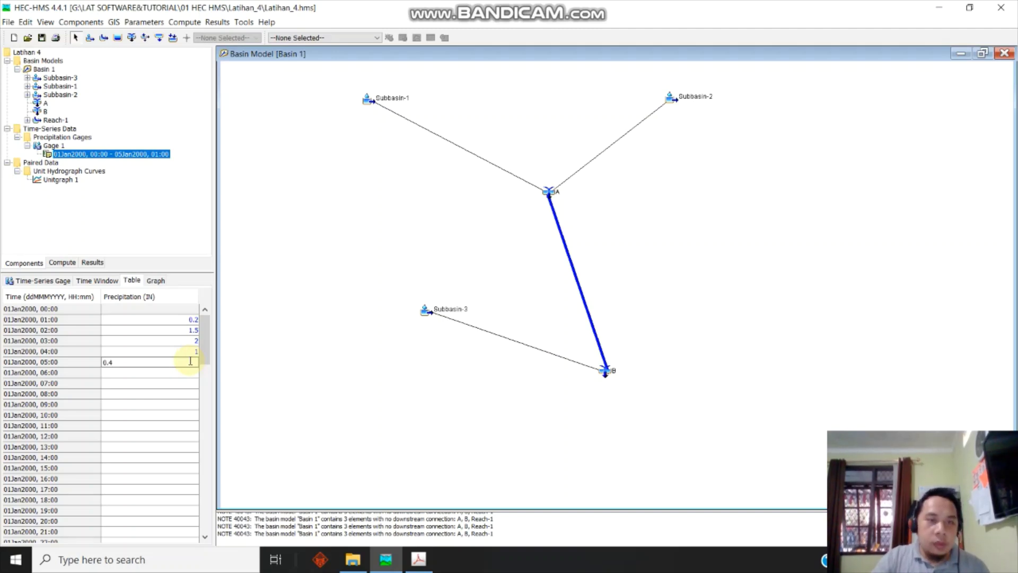
Enter zero precipitation for each hour from 06:00 through 20:00 on 01Jan2000
left_click(189, 374)
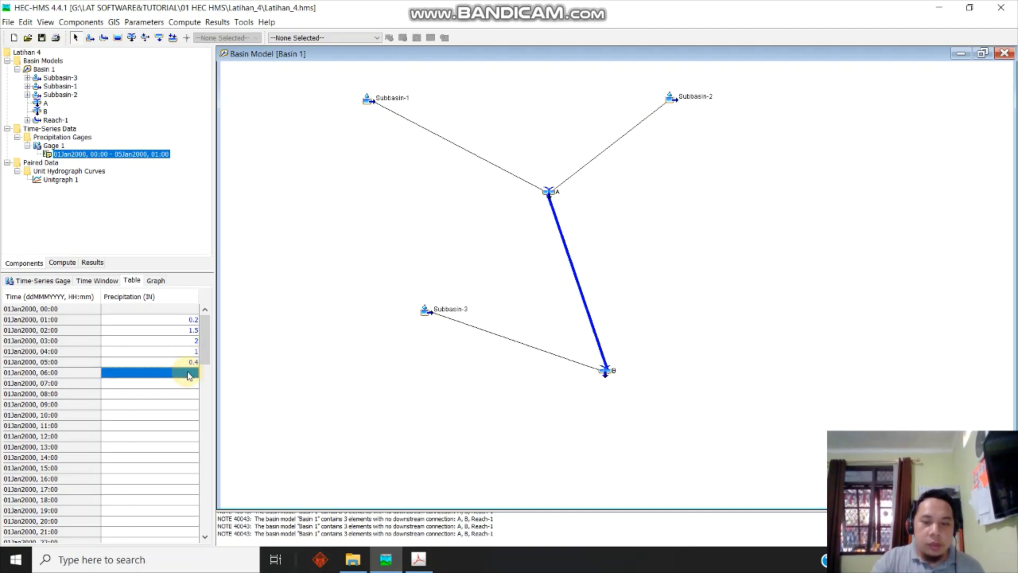
type("0")
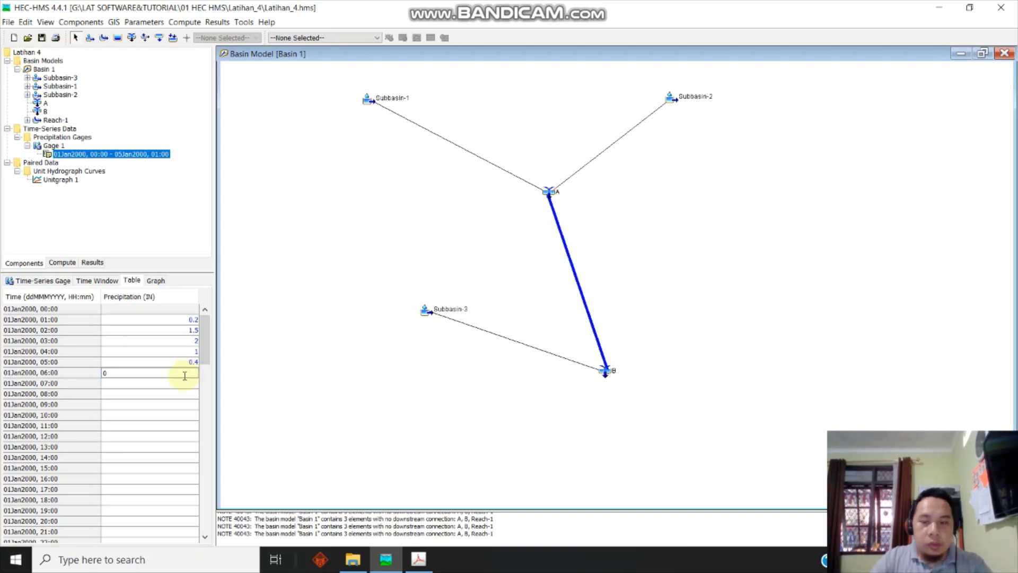
type(" 0")
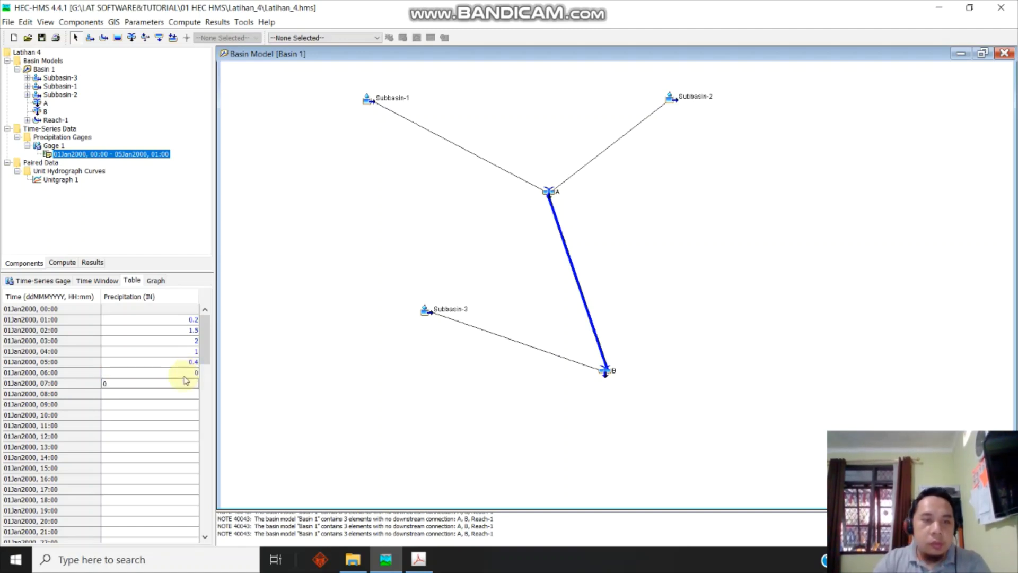
type(" 0 0 0 0 0 0")
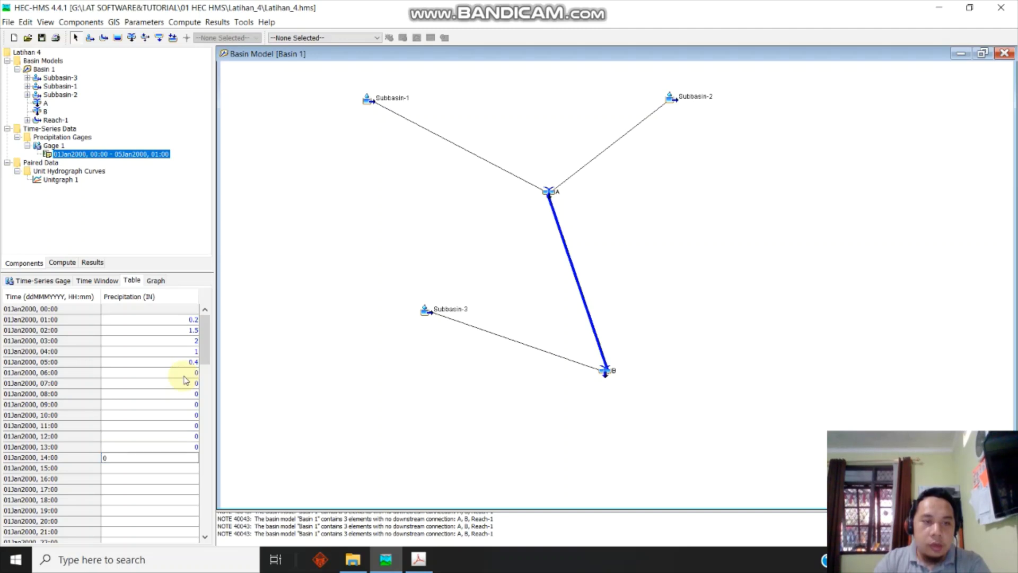
type(" 0 00 0 0 0 0")
key("Return")
type("0")
key("Return")
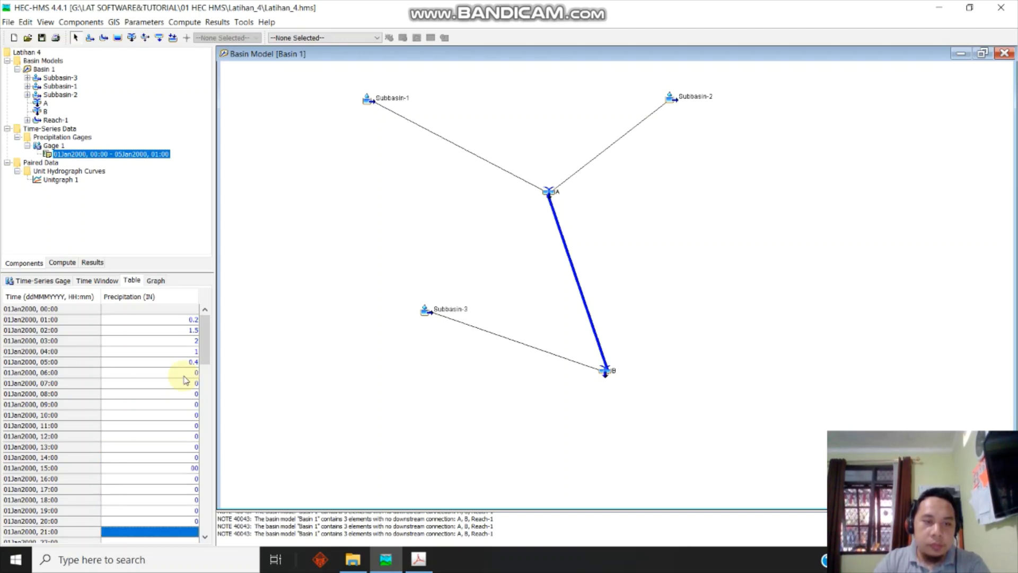
Fill Gage 1's remaining hours through 05Jan2000, 01:00 with zero precipitation and display the rainfall graph
left_click_drag(183, 378, 192, 521)
scroll(189, 461, "down", 6)
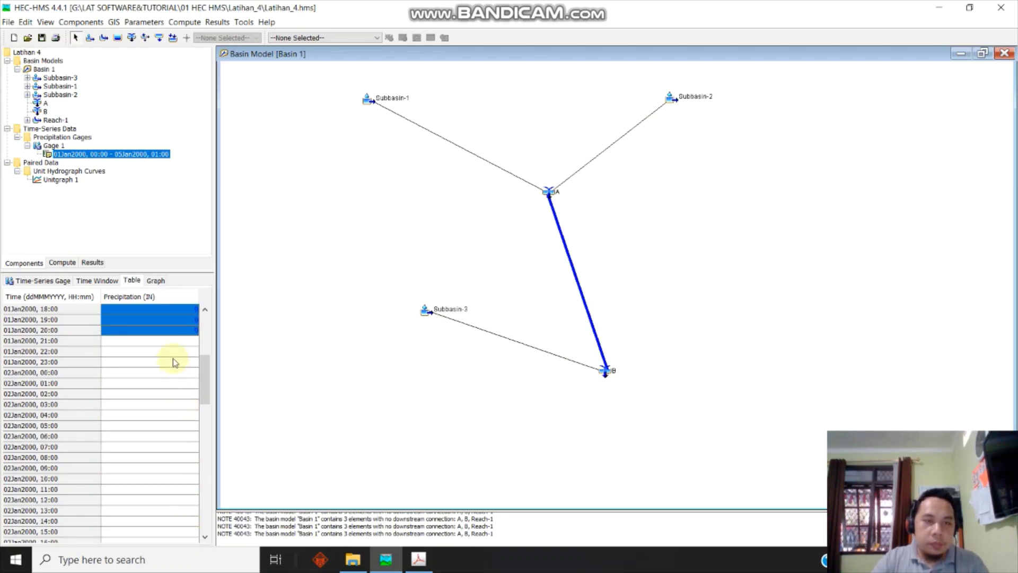
left_click(178, 342)
left_click_drag(178, 344, 177, 490)
type("0")
scroll(177, 341, "down", 5)
left_click(185, 347)
left_click_drag(186, 348, 182, 416)
type("00")
left_click_drag(188, 370, 180, 536)
type("0")
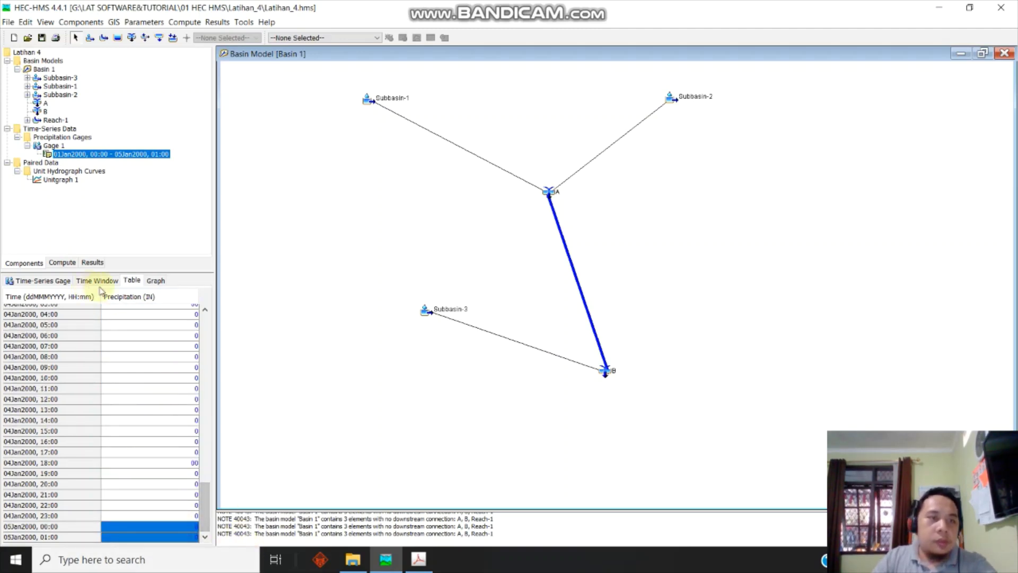
left_click(155, 281)
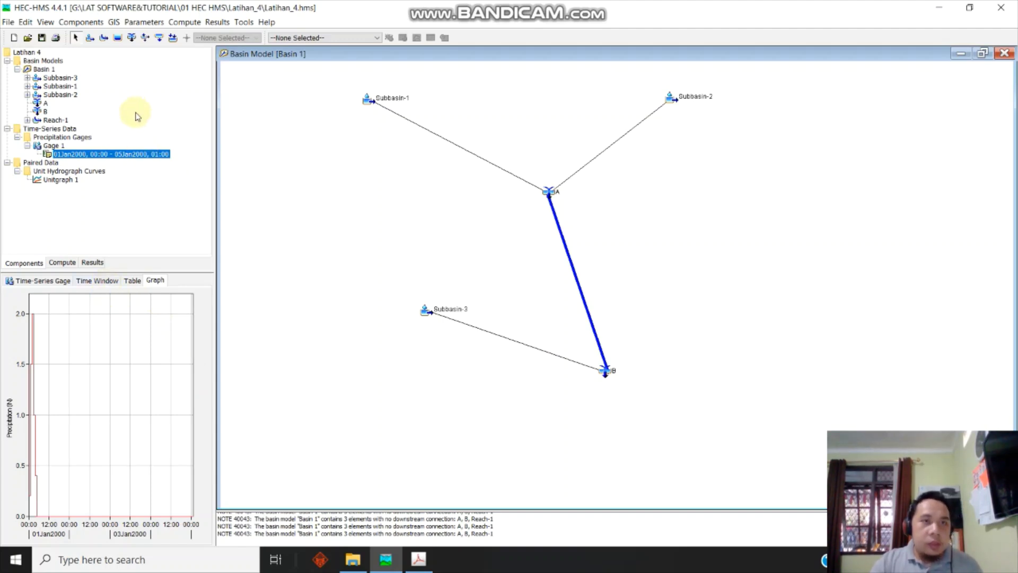
Create a new meteorologic model with the default name and close its manager
left_click(85, 24)
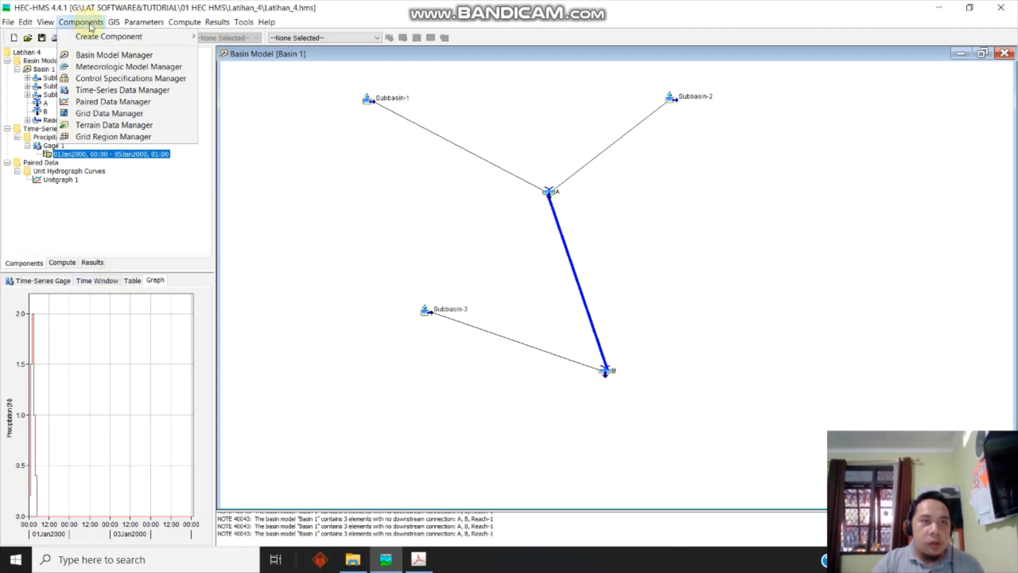
left_click(109, 68)
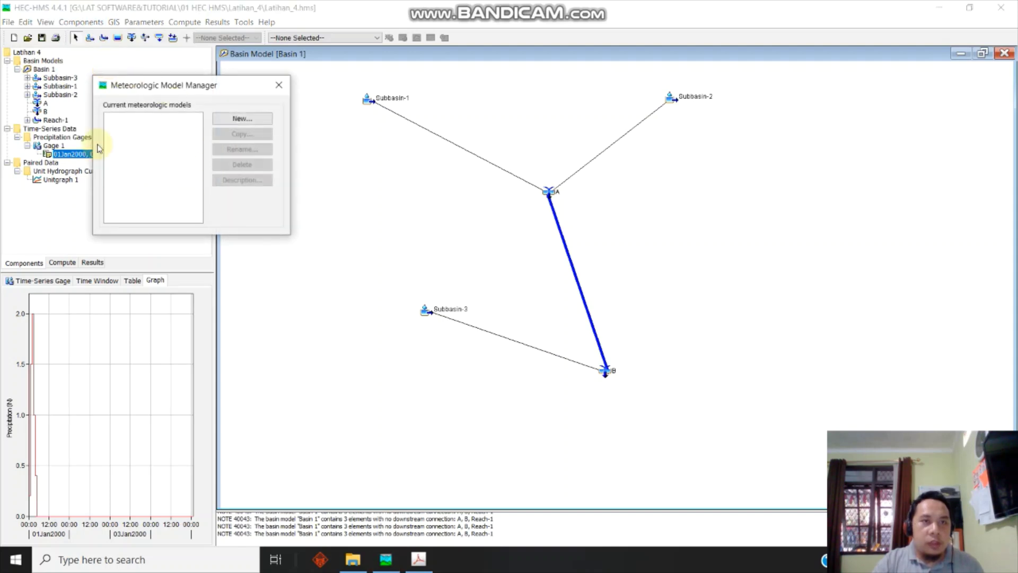
left_click(256, 118)
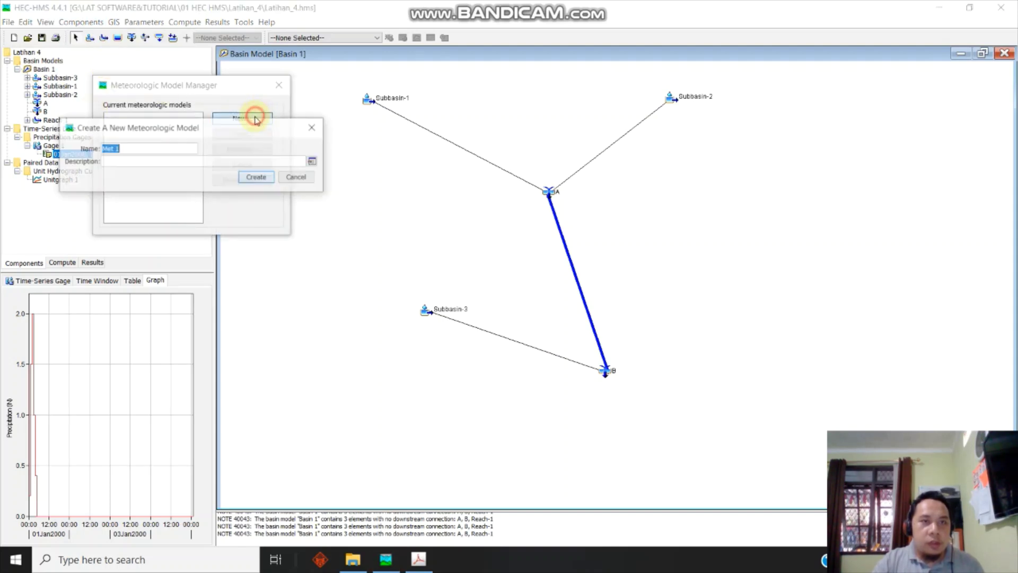
left_click(257, 176)
left_click(280, 83)
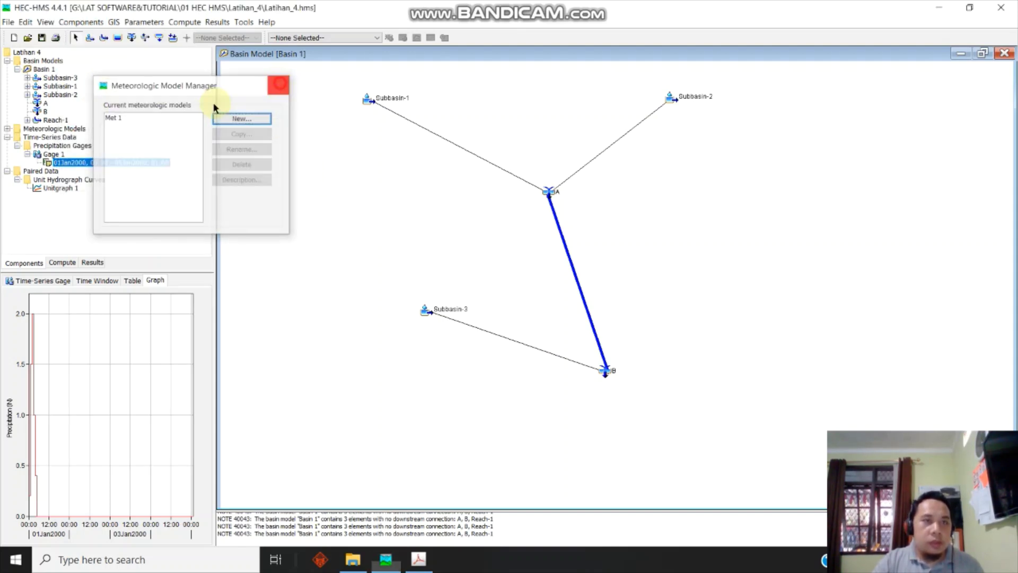
Keep Met 1's unit system as U.S. Customary and set Include Subbasins to Yes for Basin 1
left_click(7, 129)
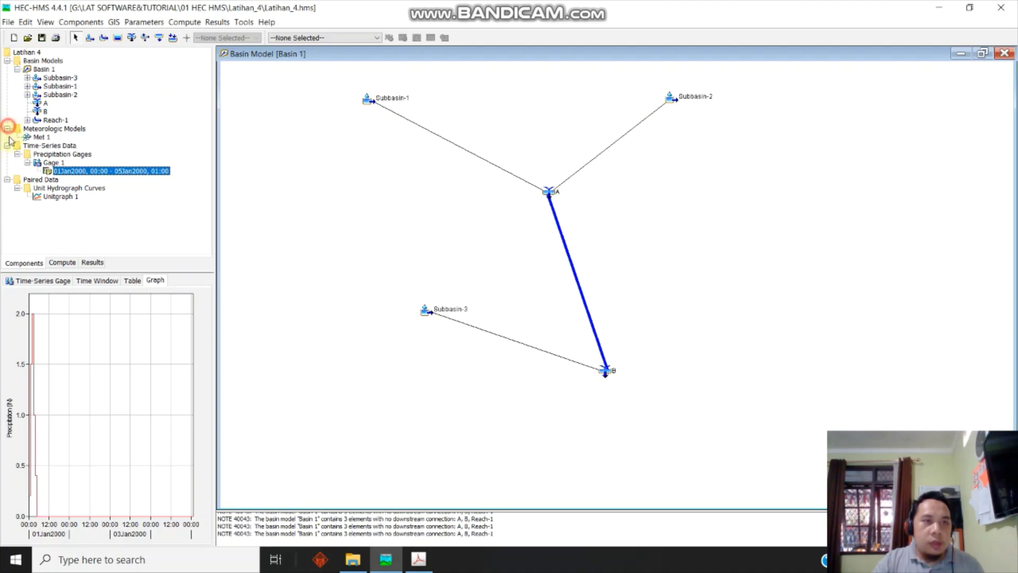
left_click(37, 138)
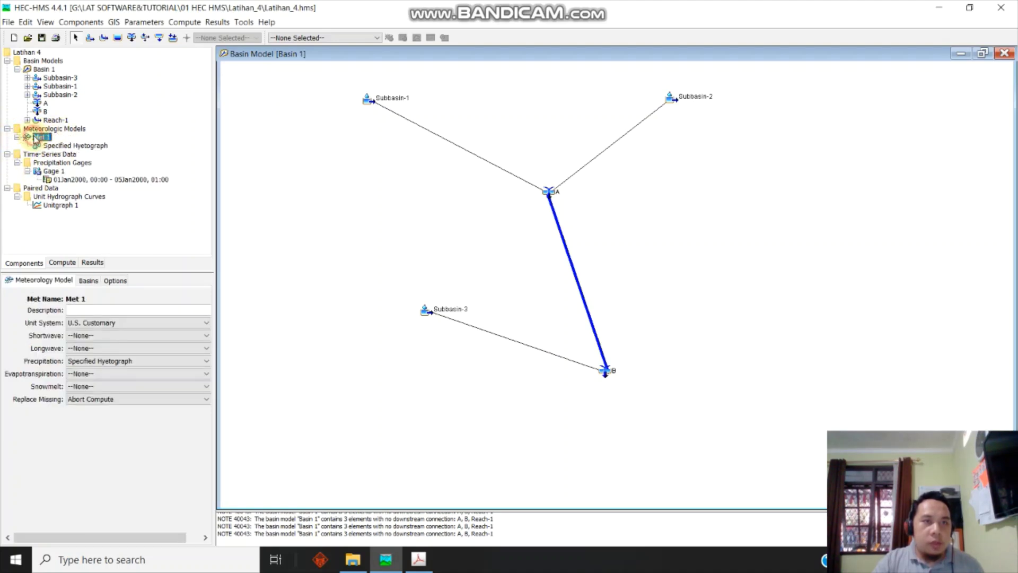
left_click(113, 323)
left_click(114, 325)
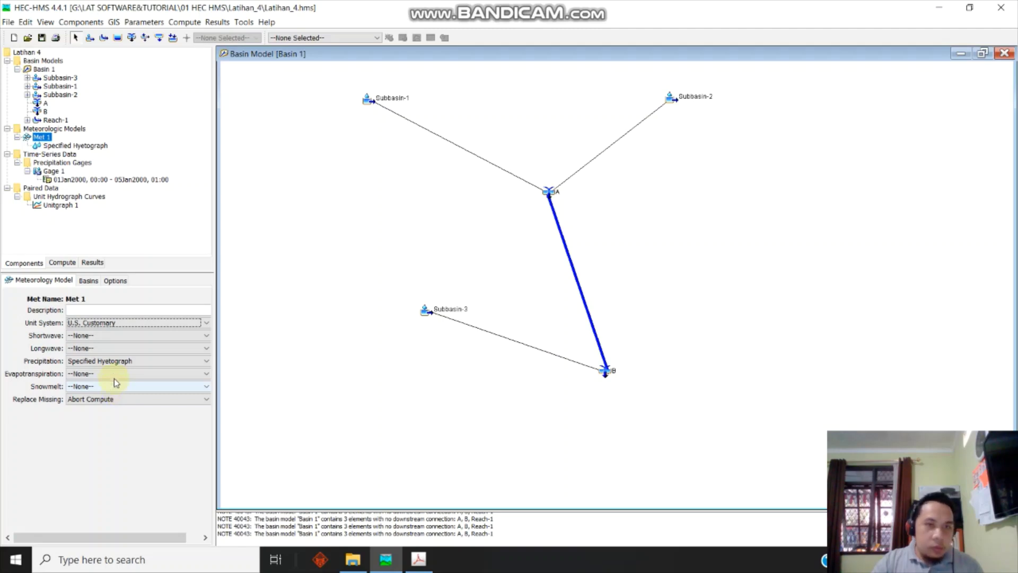
left_click(92, 283)
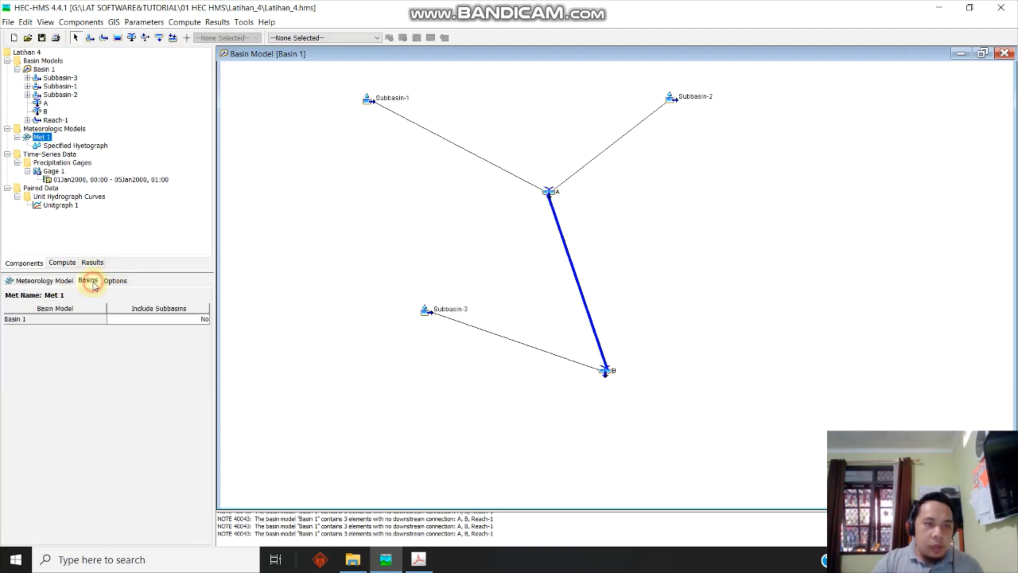
left_click(201, 318)
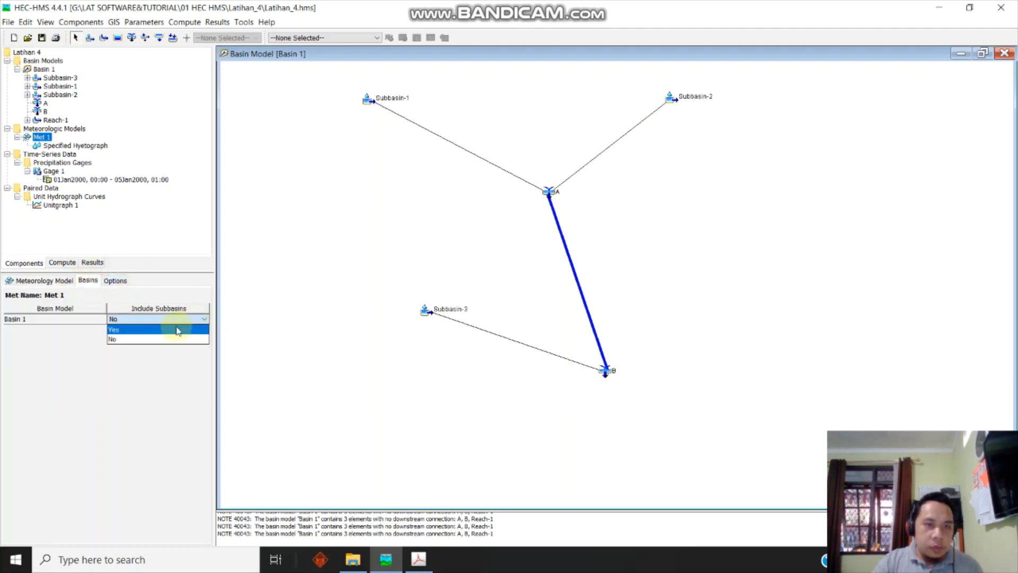
left_click(165, 329)
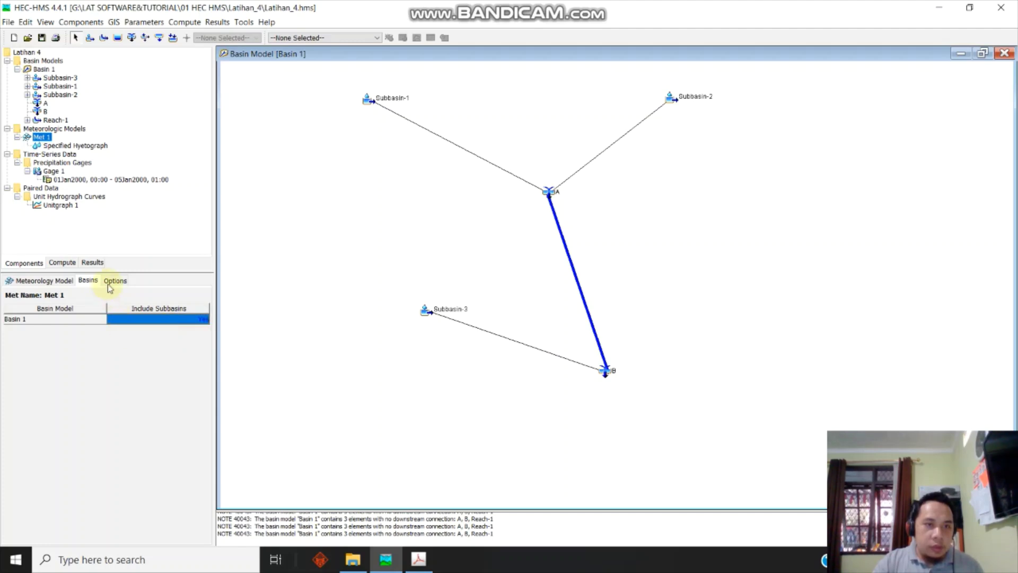
left_click(115, 281)
Assign Gage 1 to Subbasin-1, Subbasin-2 and Subbasin-3 in Met 1's specified hyetograph, and save the project
left_click(76, 145)
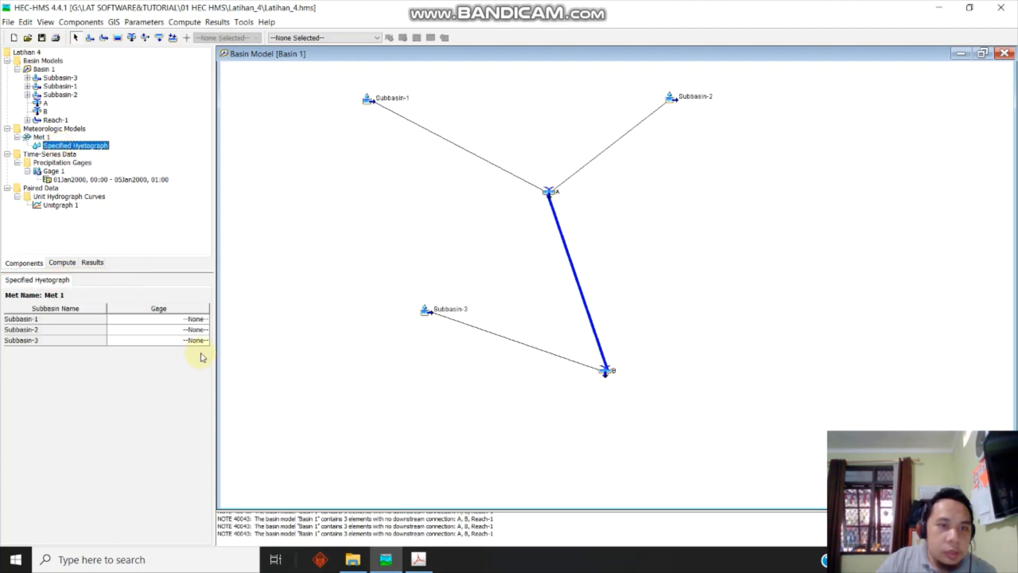
left_click(184, 320)
left_click(195, 316)
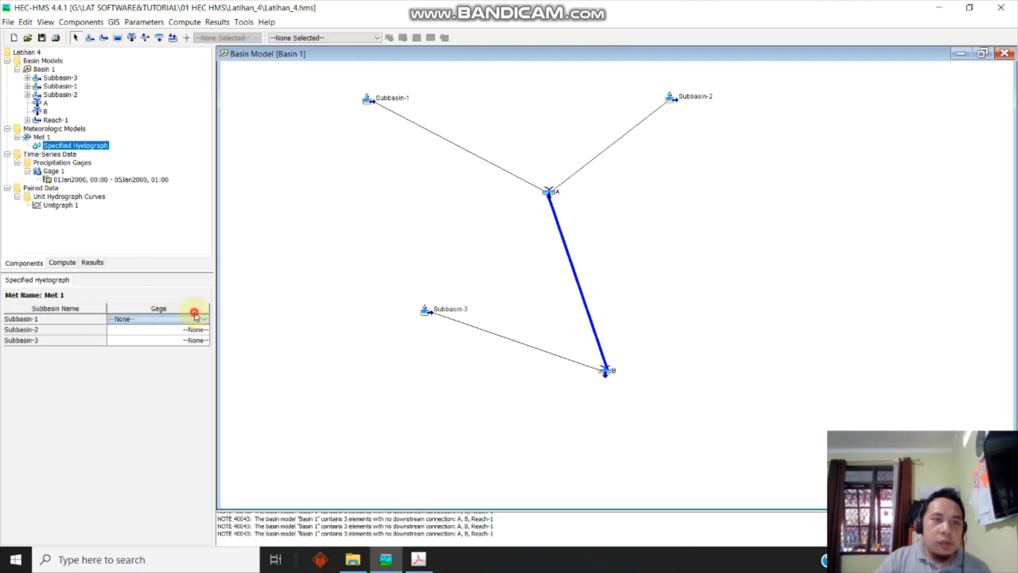
left_click(161, 318)
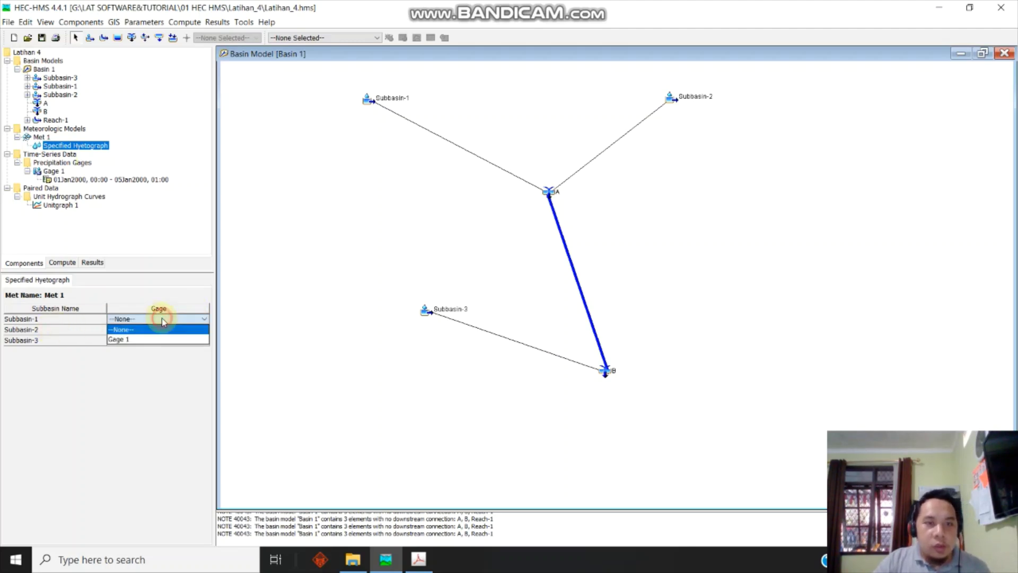
left_click(159, 339)
left_click(165, 330)
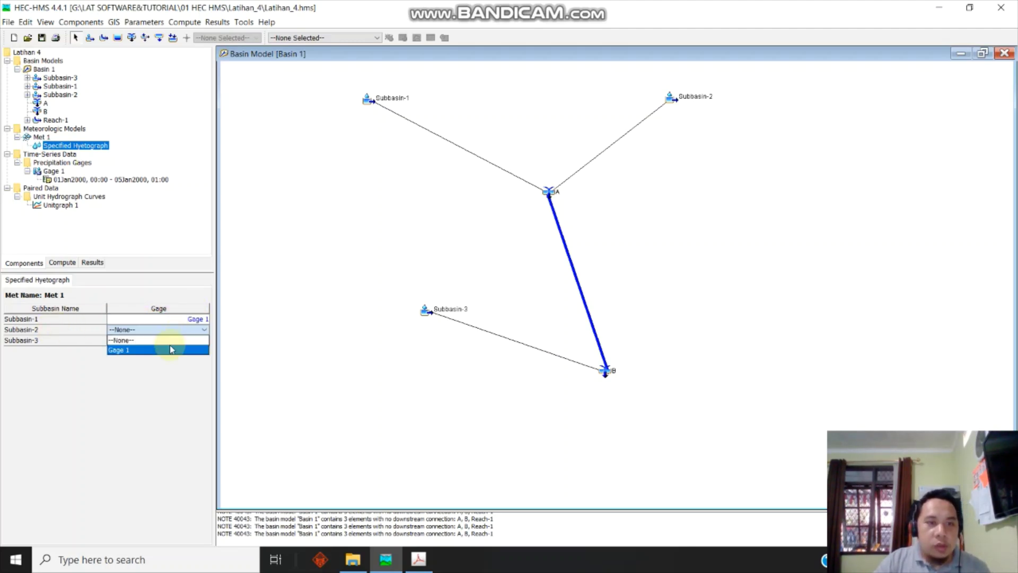
left_click(170, 349)
left_click(148, 340)
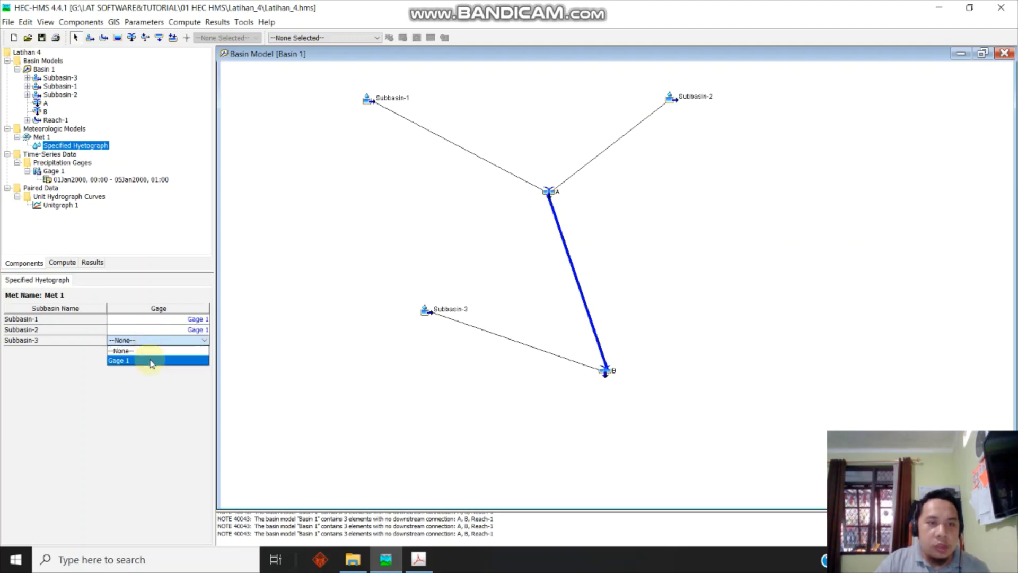
left_click(150, 360)
left_click(43, 37)
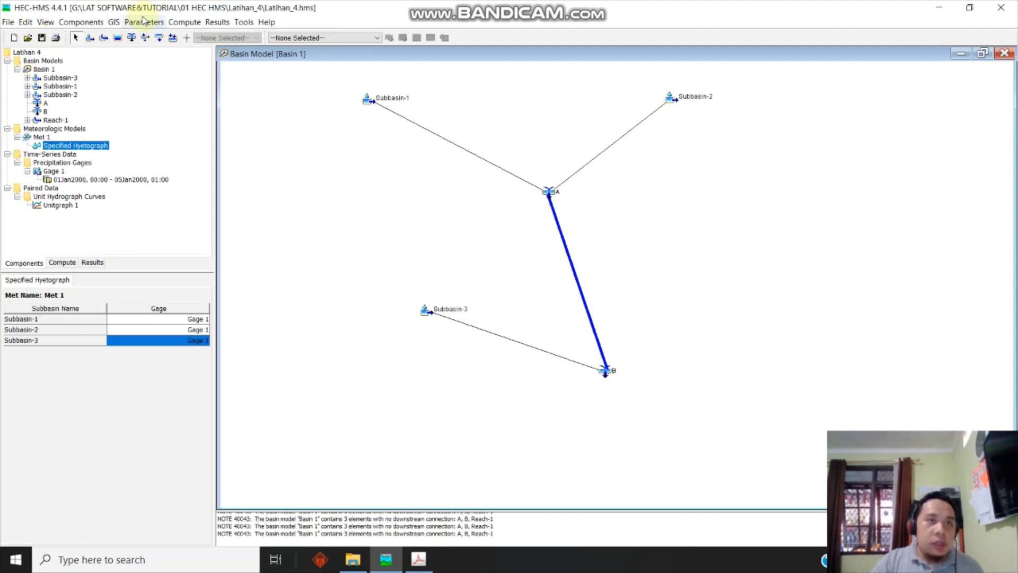
Create a new control specifications component with the default name and close its manager
left_click(100, 24)
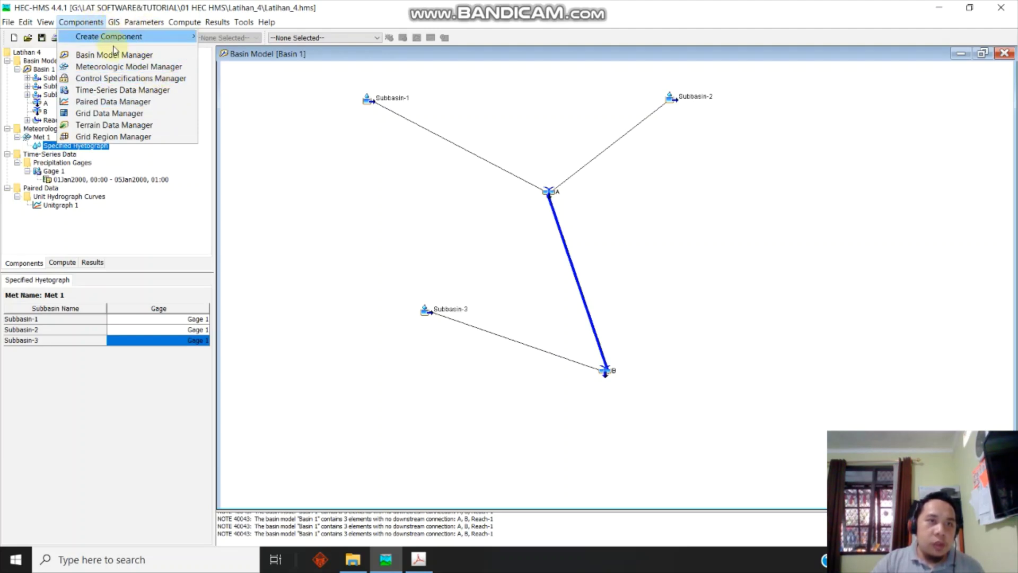
left_click(116, 80)
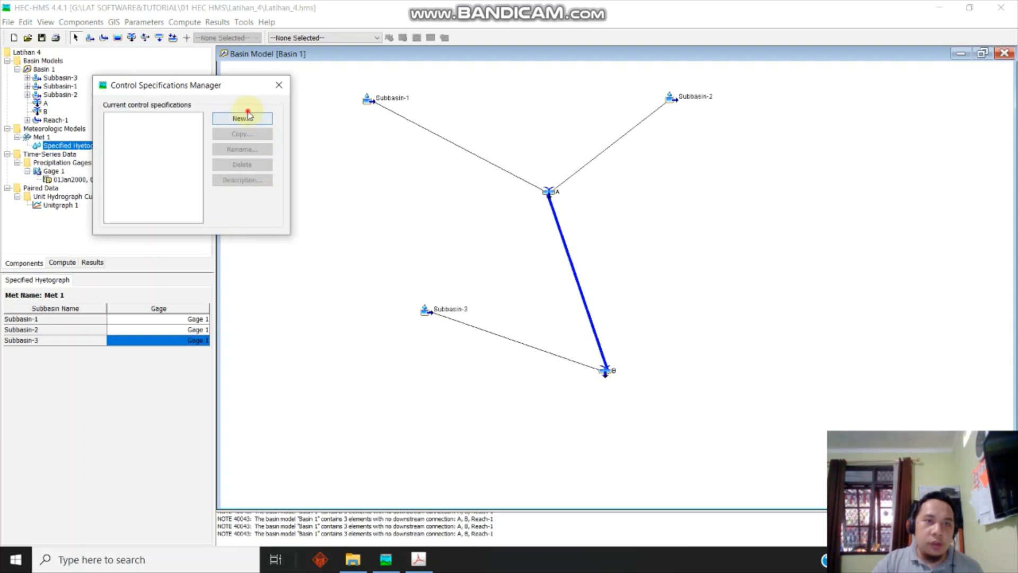
left_click(247, 123)
left_click(256, 175)
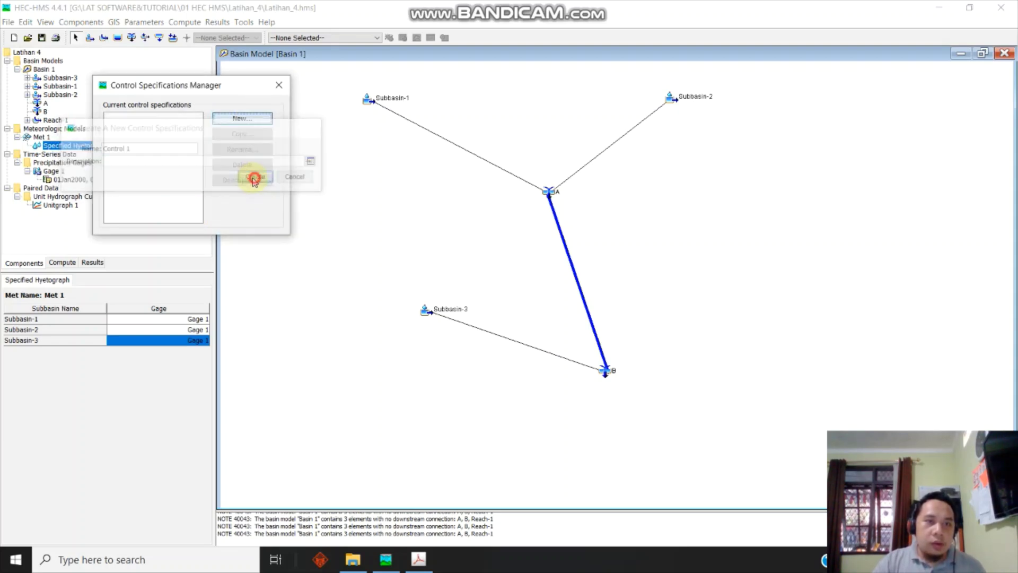
left_click(279, 84)
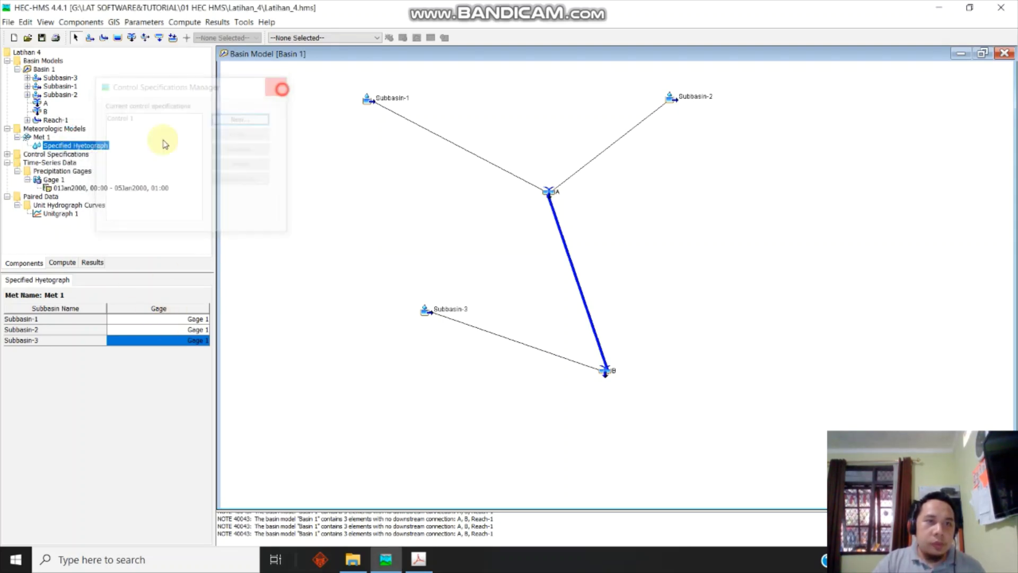
Set Control 1 to run from 01Jan2000, 00:00 to 05Jan2000, 01:00 with a 1 Hour time interval, and save the project
left_click(8, 153)
left_click(45, 162)
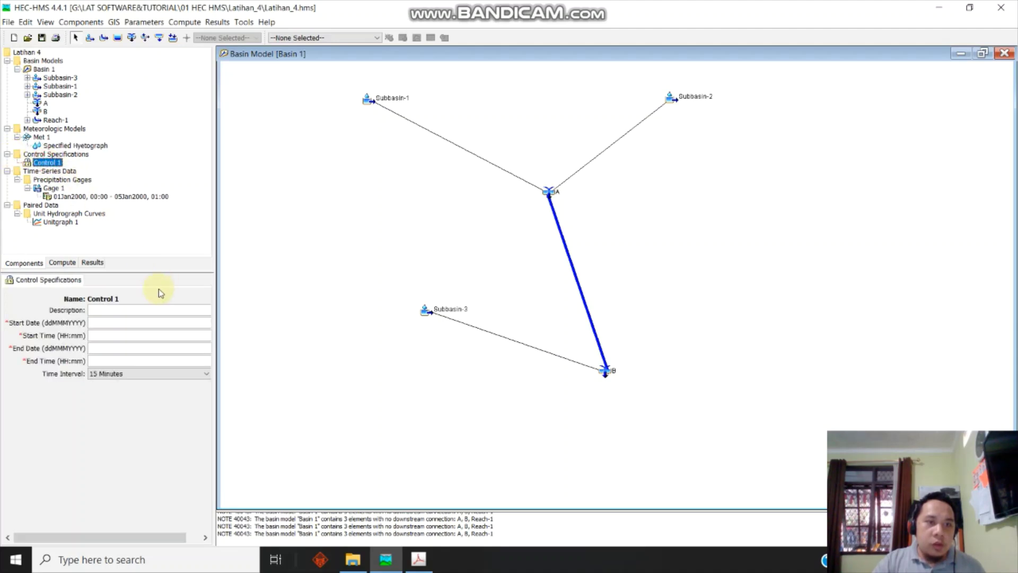
left_click(95, 325)
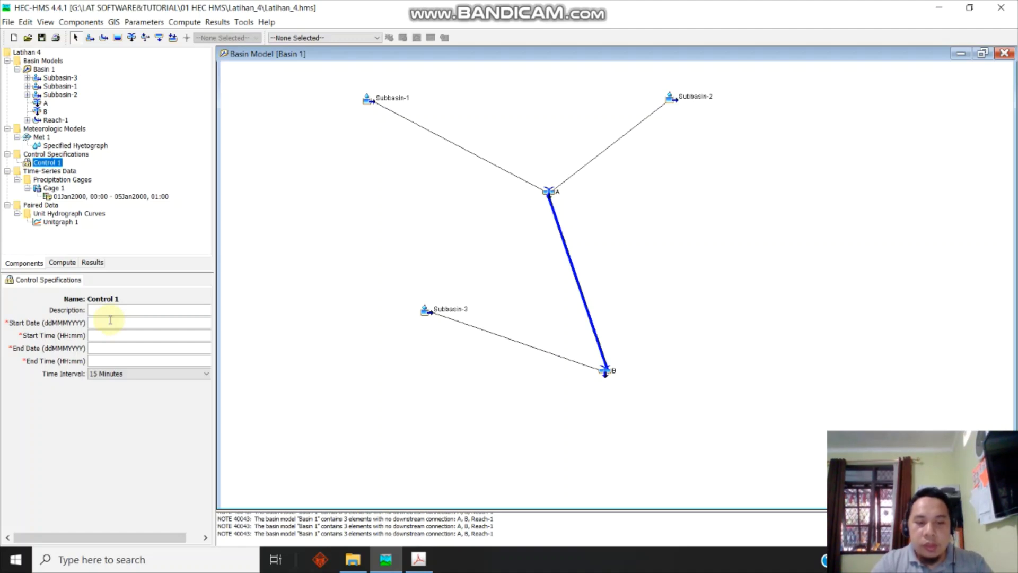
type("1jan2000")
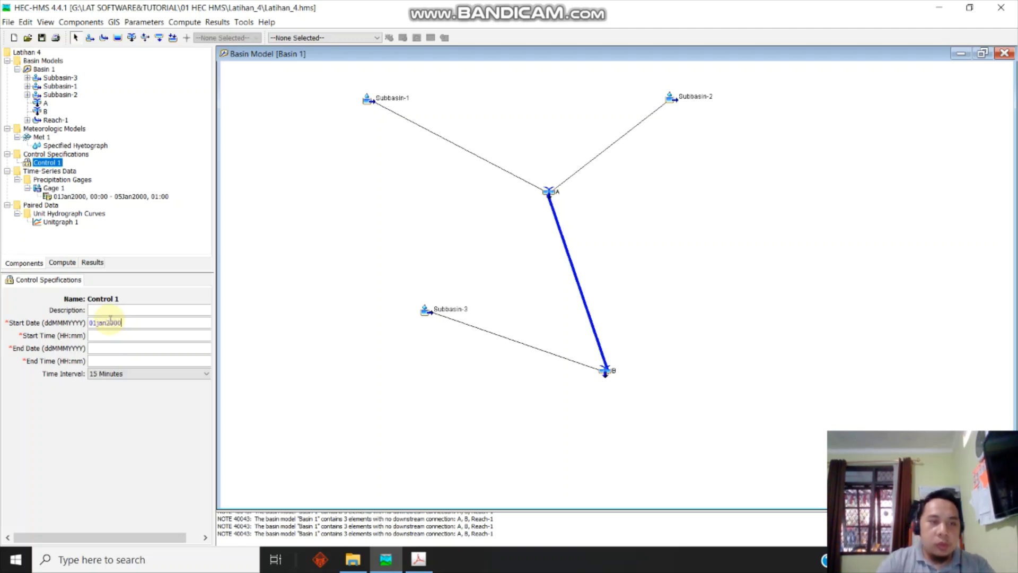
left_click(119, 337)
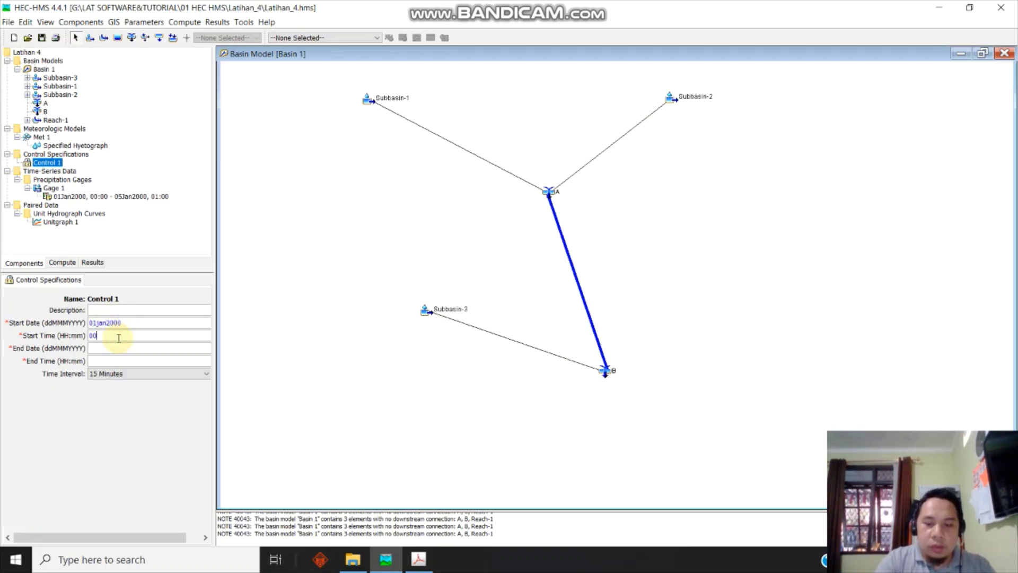
left_click(127, 345)
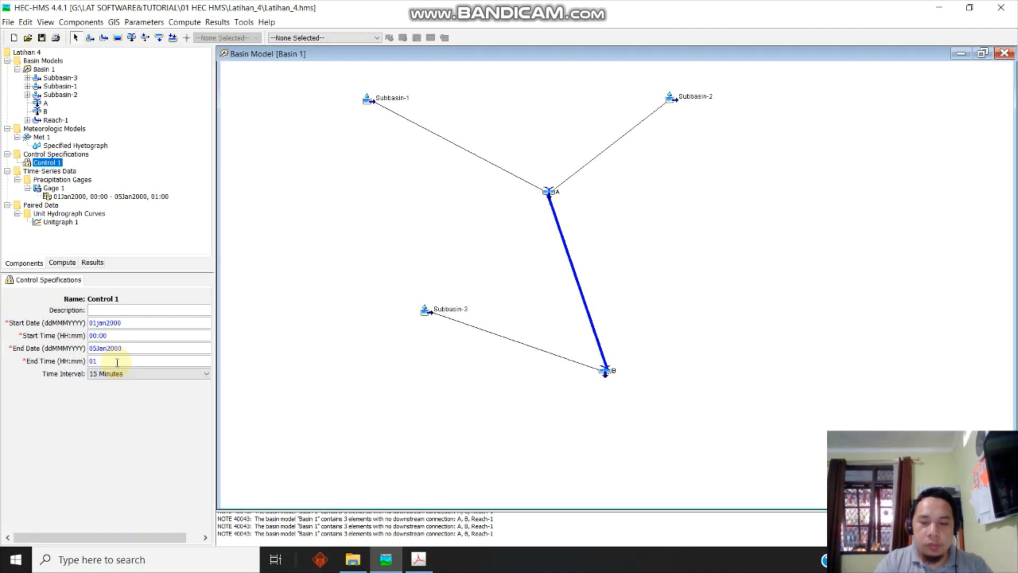
left_click(127, 372)
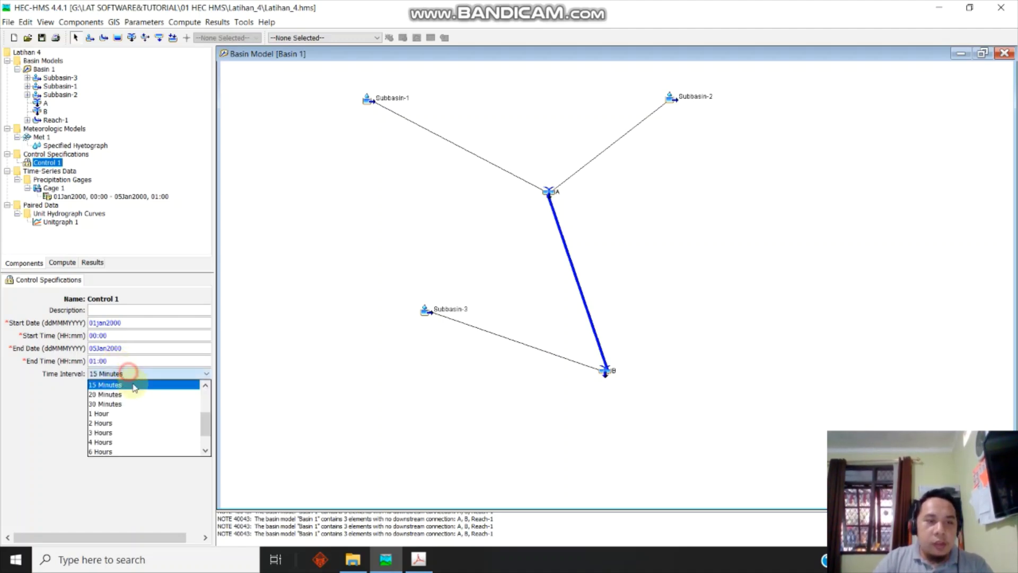
left_click(131, 415)
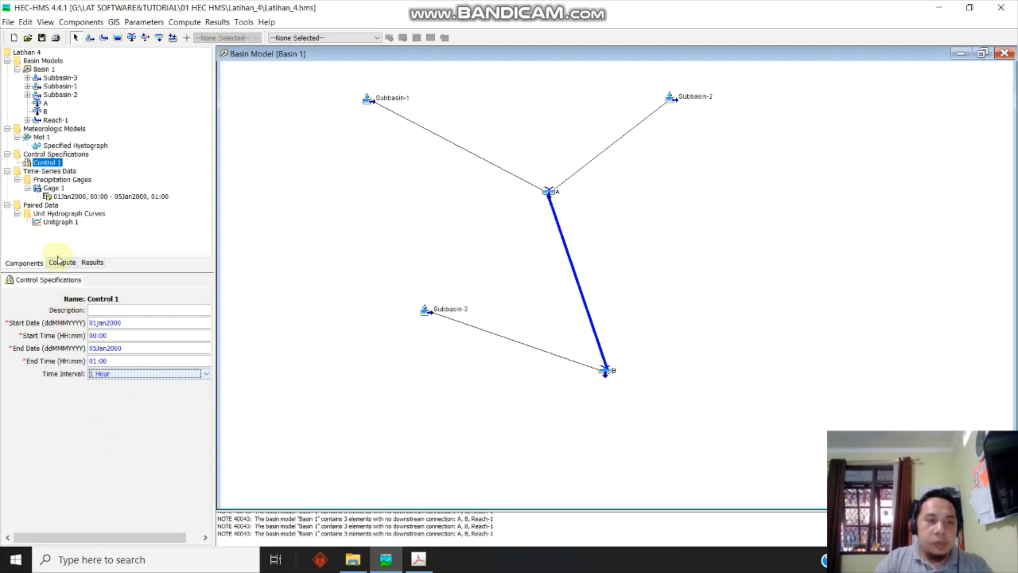
left_click(43, 39)
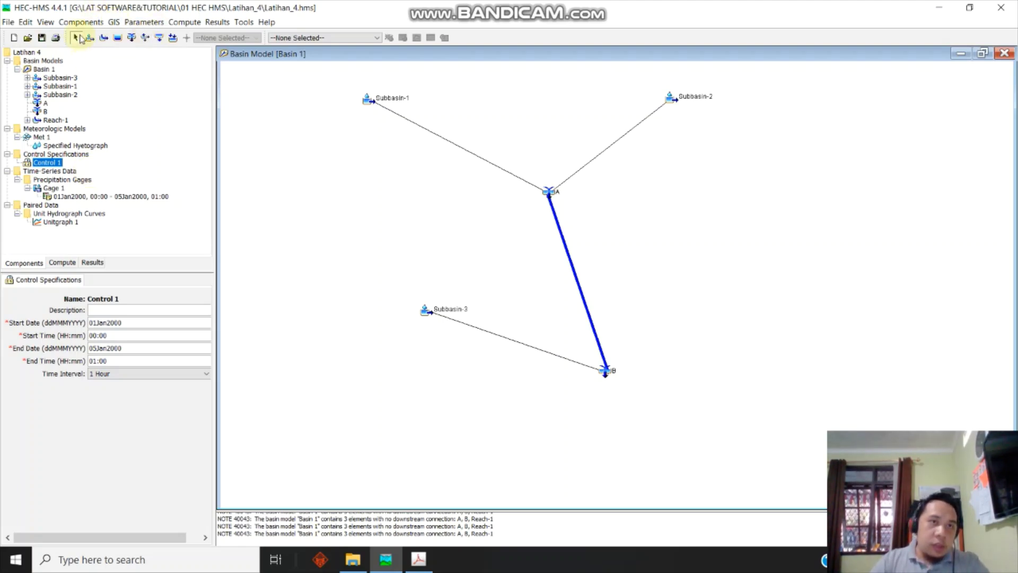
Create a simulation run with the default name using Basin 1, Met 1 and Control 1, and close its manager
left_click(183, 22)
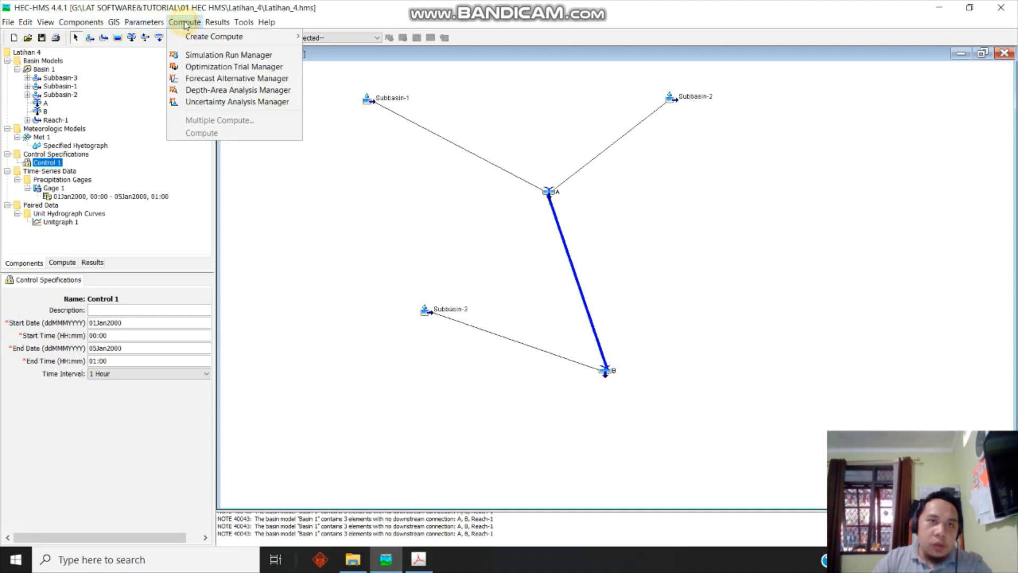
left_click(202, 55)
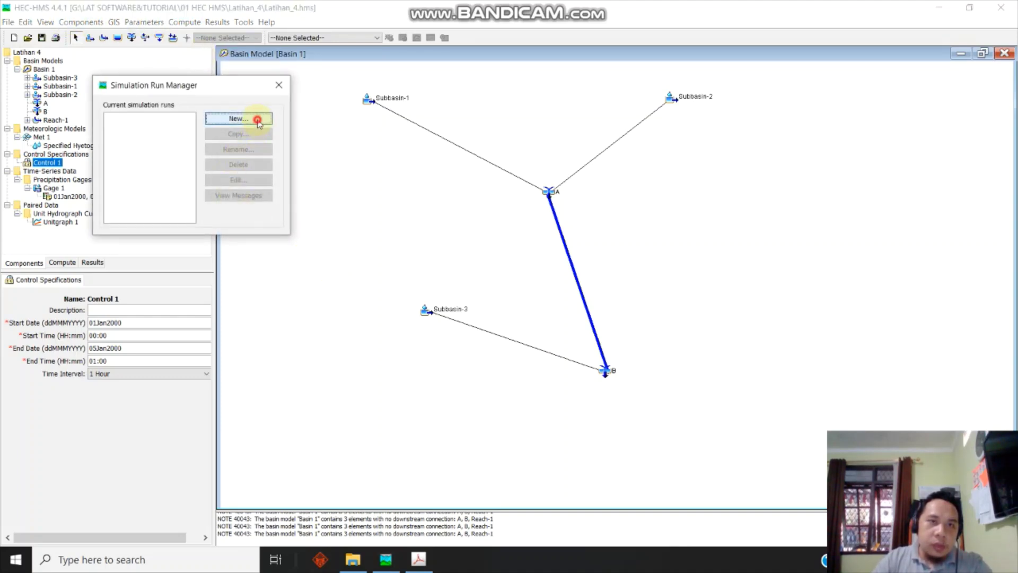
left_click(255, 119)
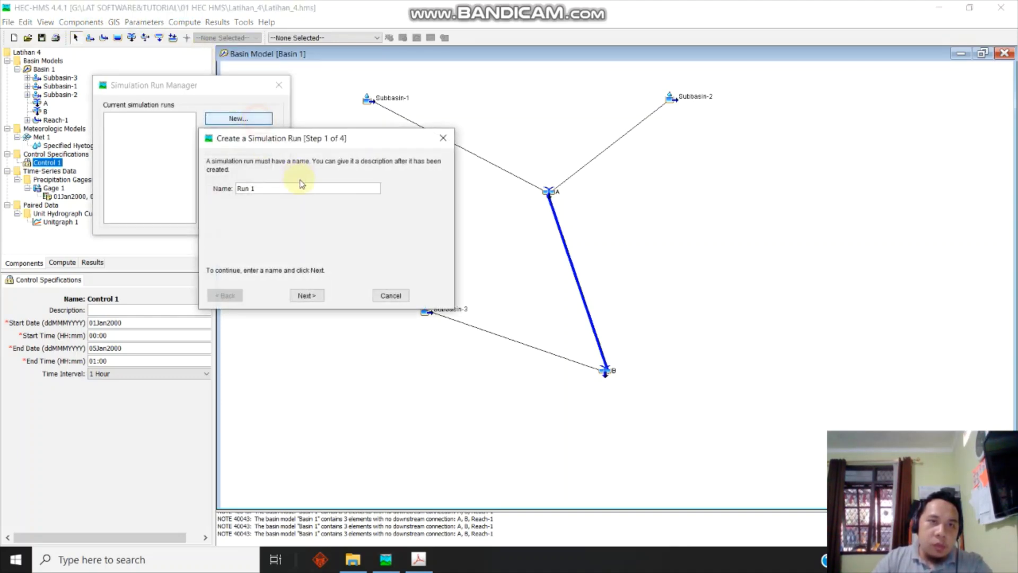
left_click(306, 301)
left_click(306, 297)
left_click(307, 297)
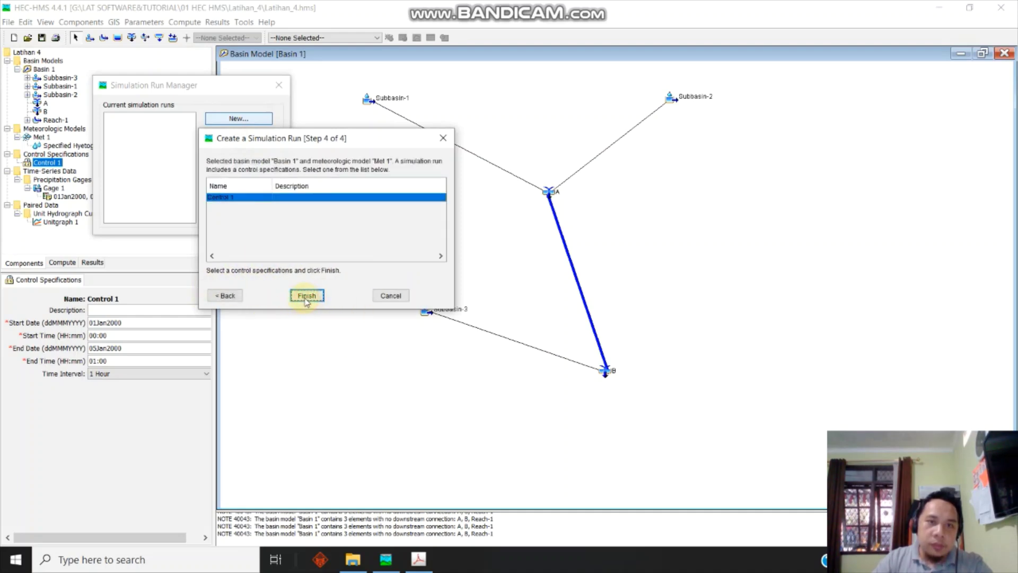
left_click(305, 297)
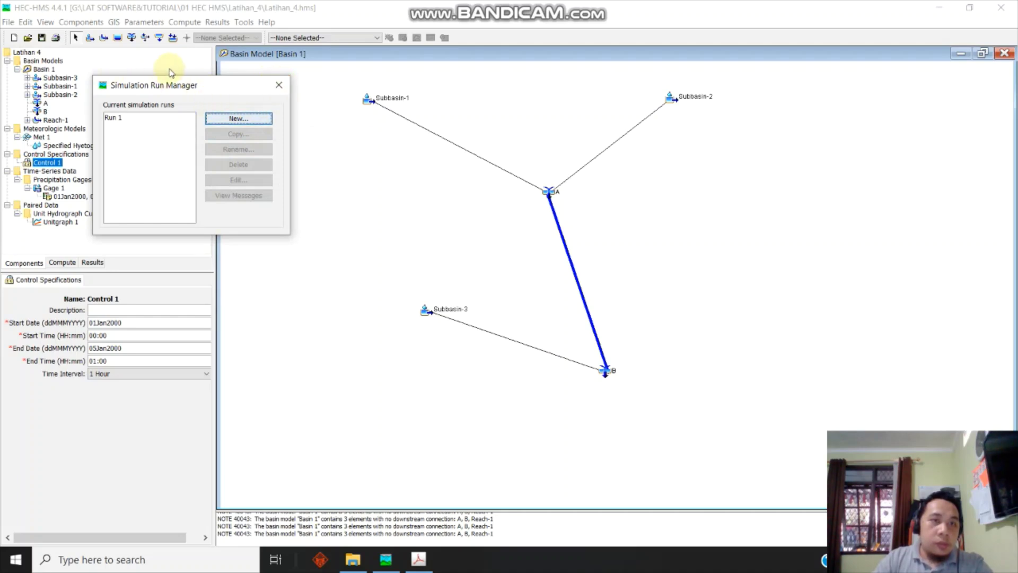
left_click_drag(172, 87, 340, 122)
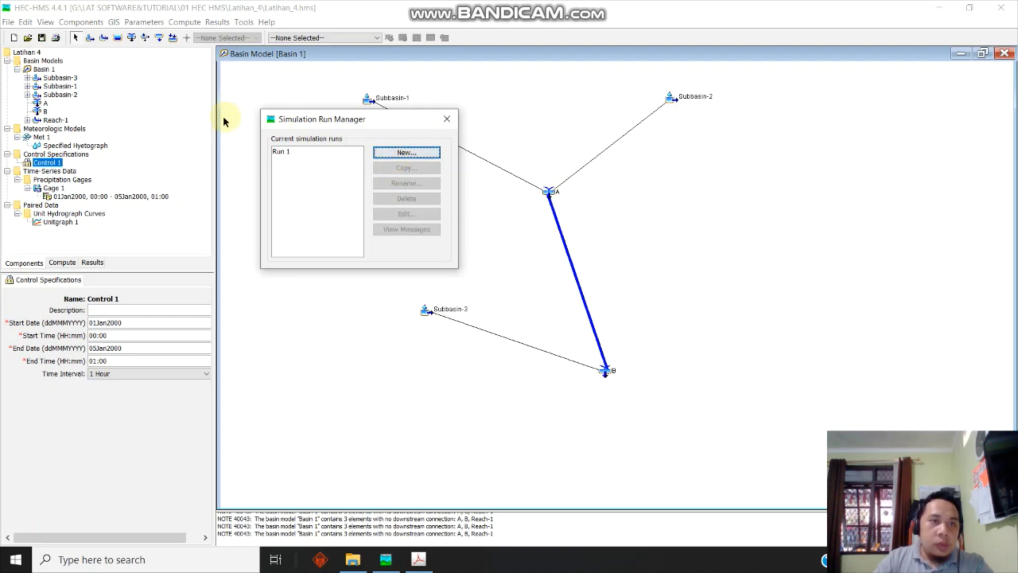
left_click(446, 119)
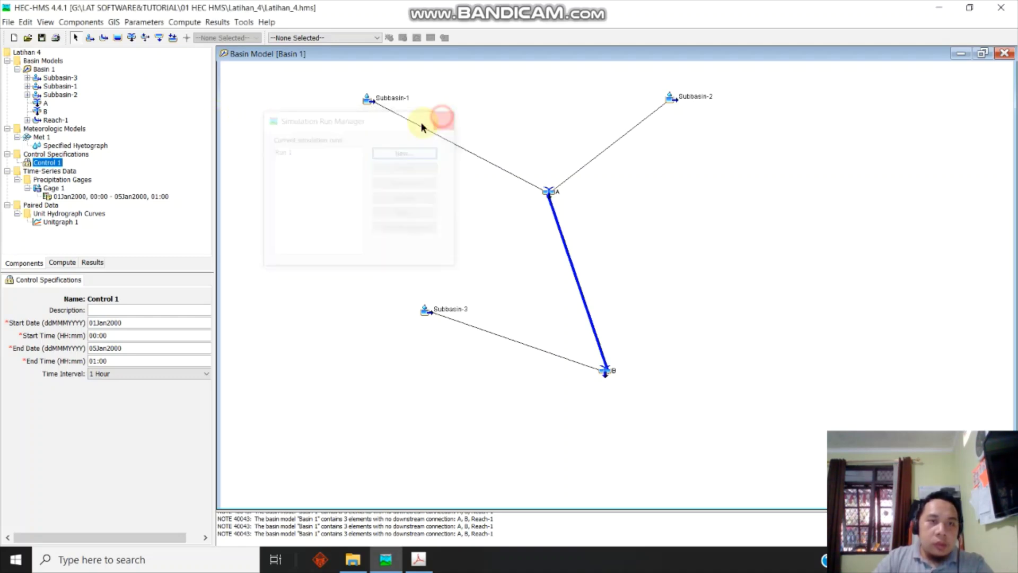
Open Run 1 and review its assigned basin model, meteorologic model and control specifications
left_click(62, 263)
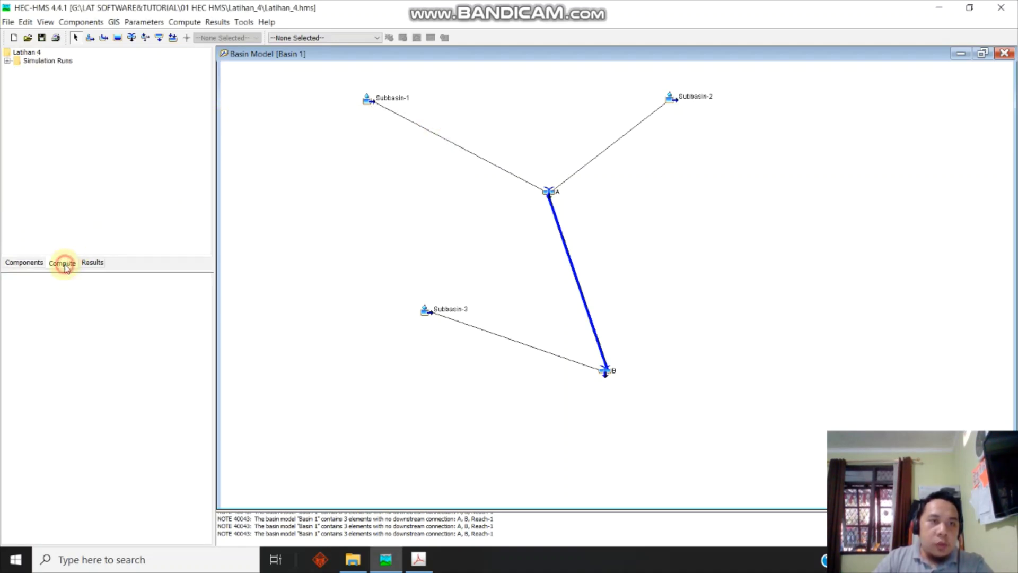
double_click(31, 60)
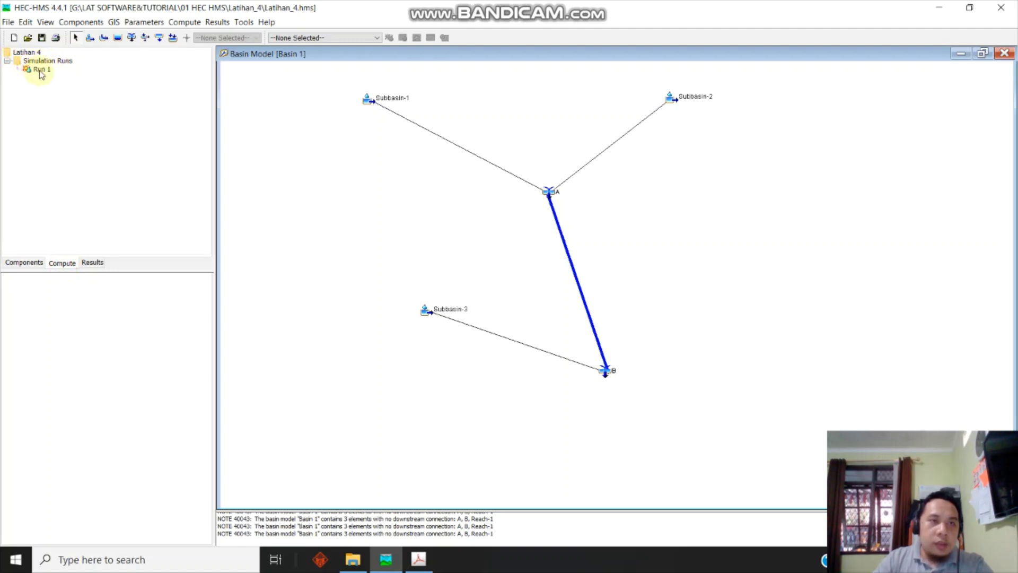
left_click(41, 71)
left_click(94, 340)
left_click(95, 415)
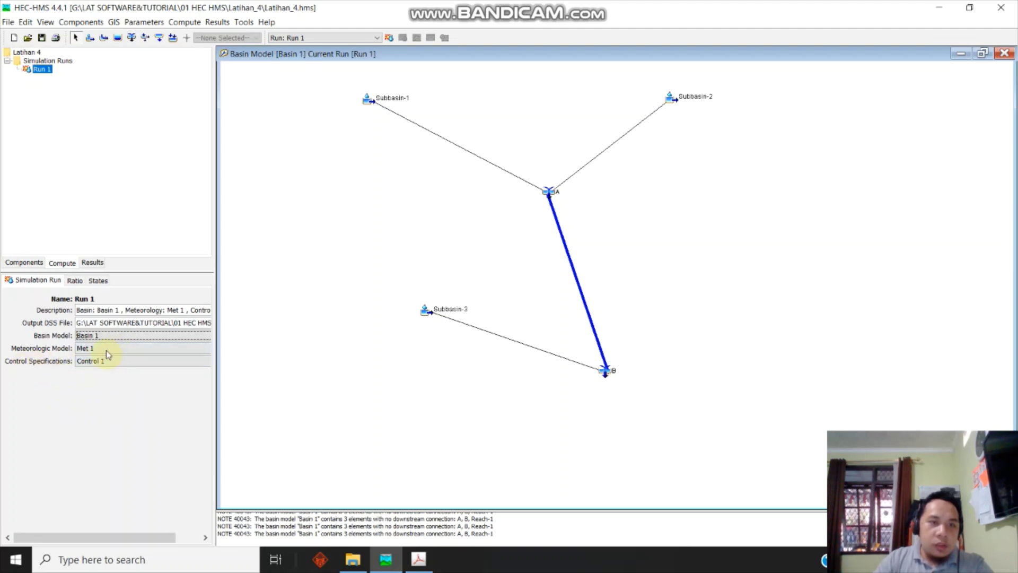
Try to compute simulation Run 1 and close the progress window
left_click(26, 262)
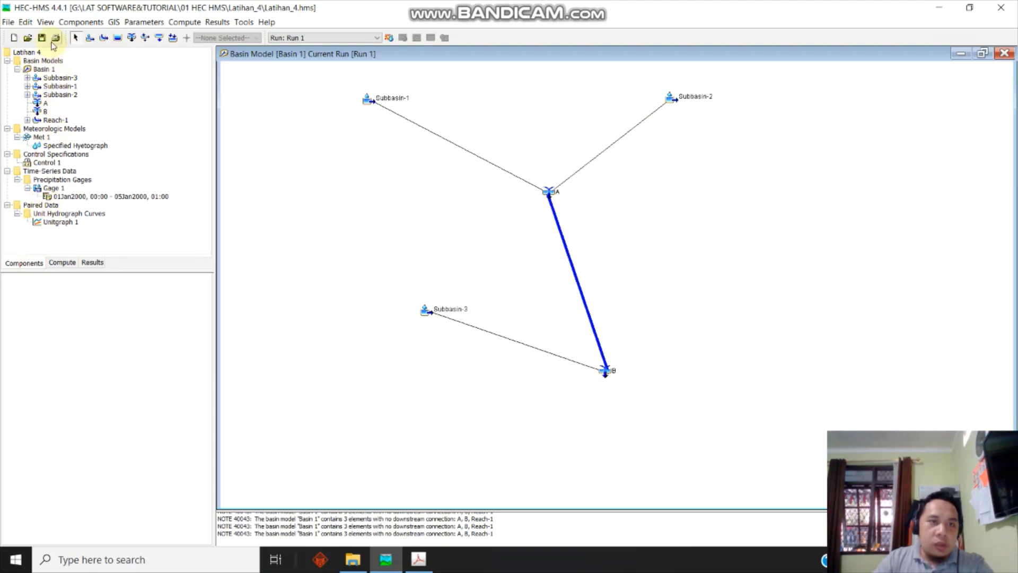
left_click(74, 264)
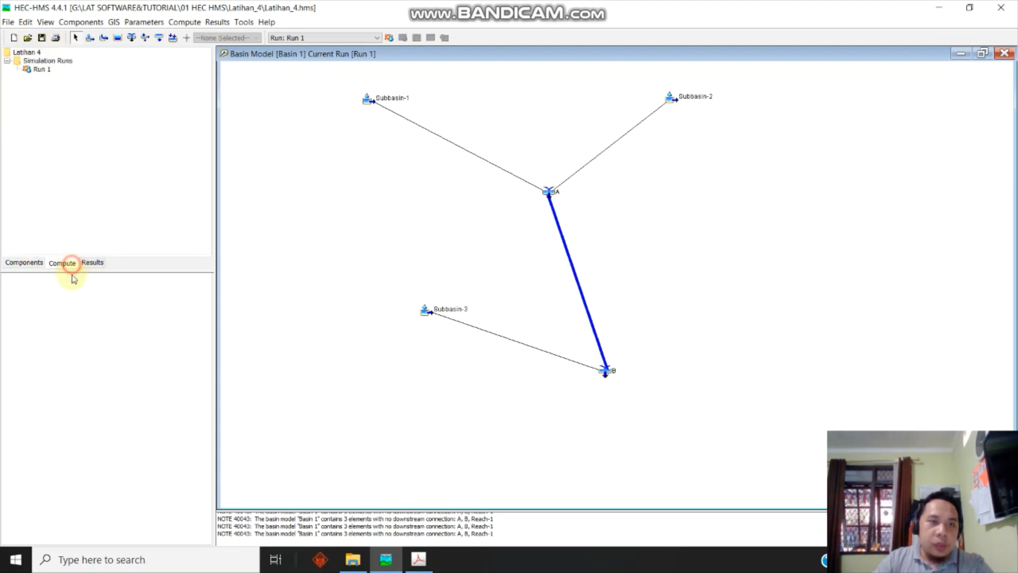
left_click(45, 69)
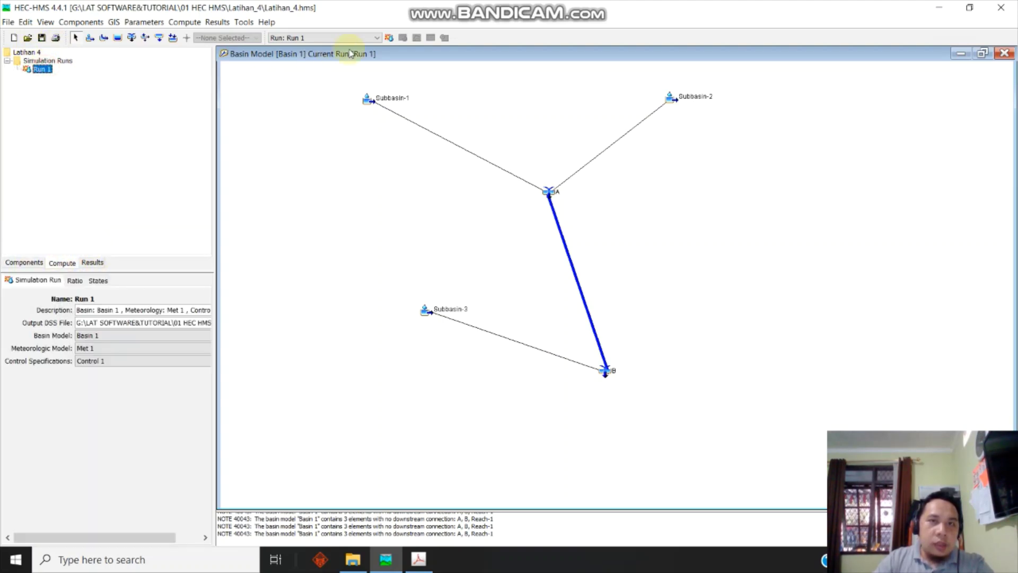
left_click(389, 39)
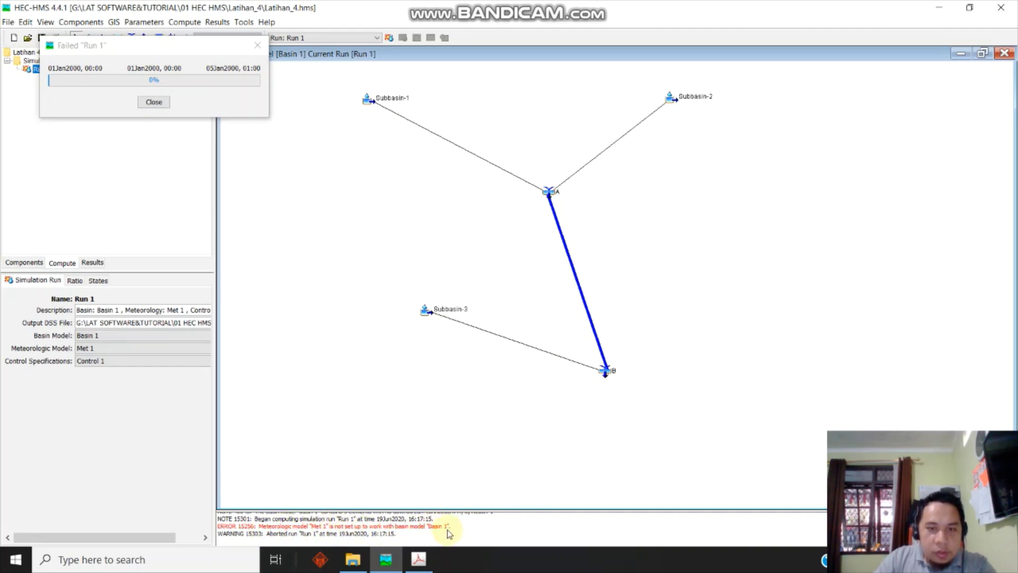
left_click(154, 102)
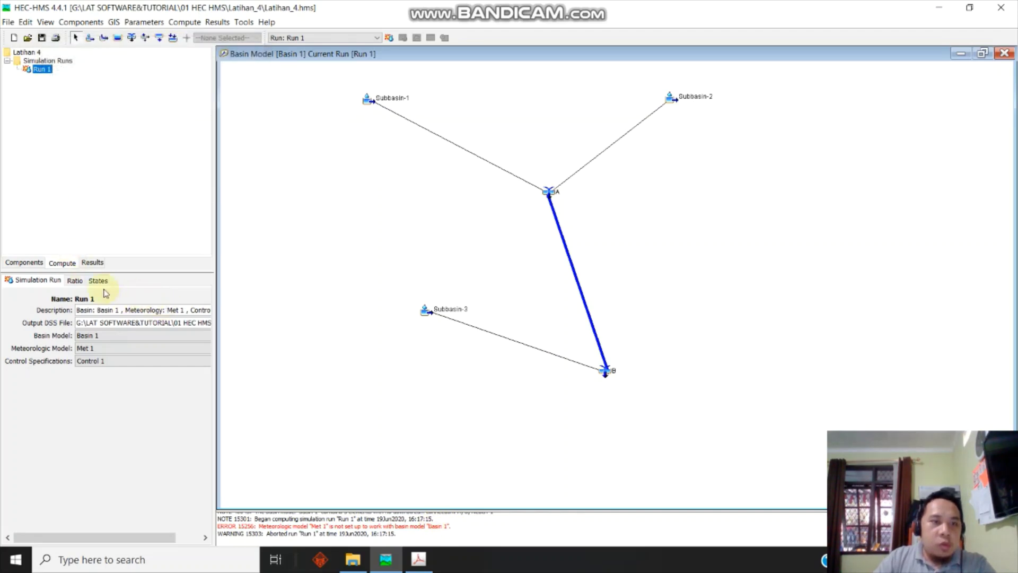
Check Met 1's general settings, its Include Subbasins option for Basin 1 and the gages assigned in its specified hyetograph
left_click(24, 263)
left_click(42, 137)
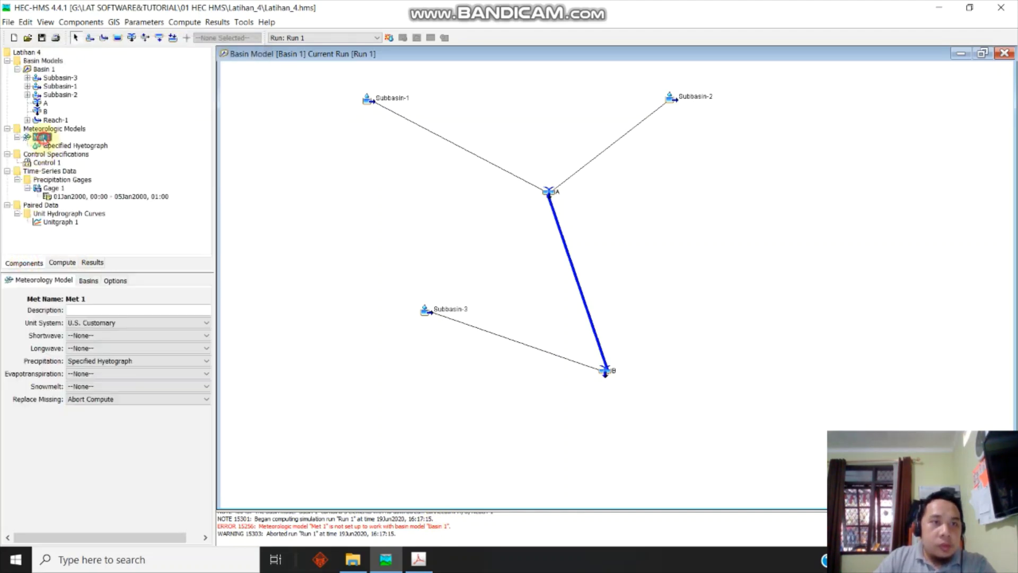
left_click(88, 280)
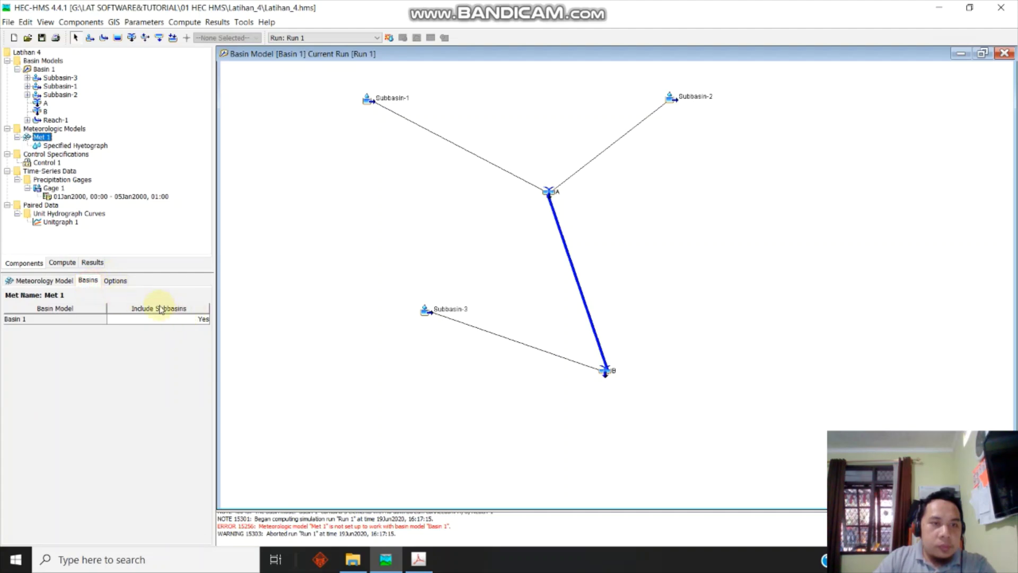
left_click(59, 281)
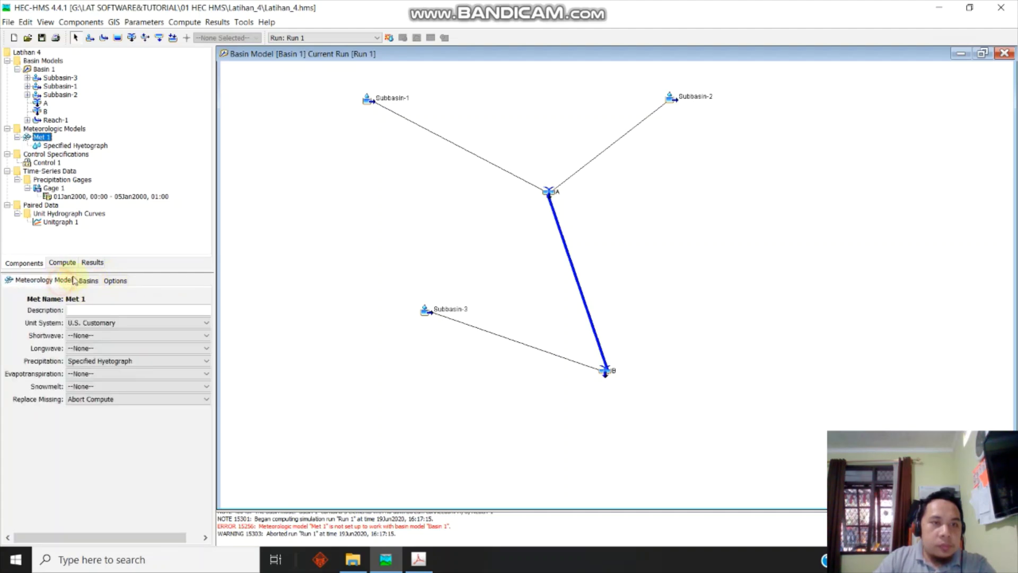
left_click(66, 146)
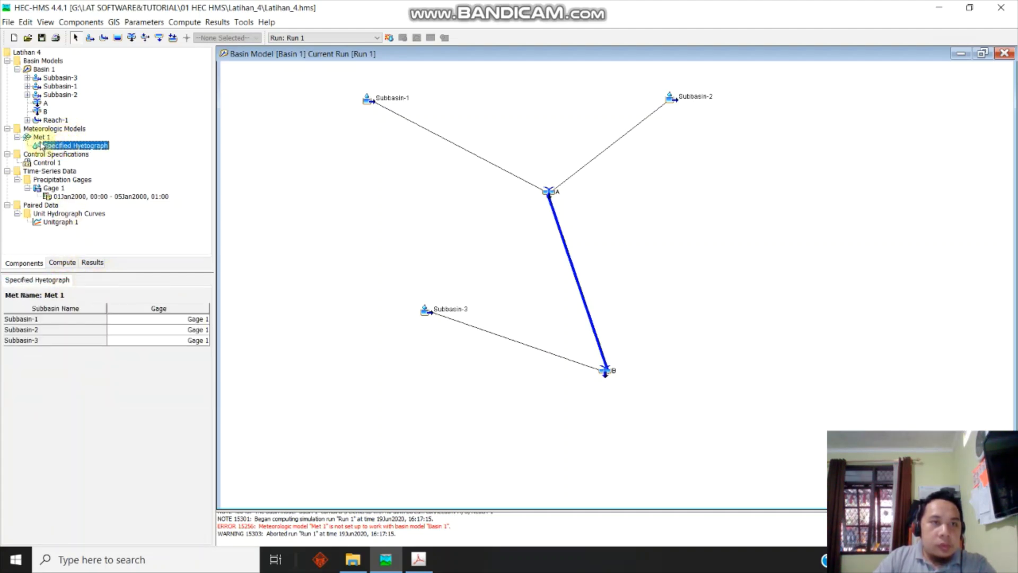
left_click(42, 138)
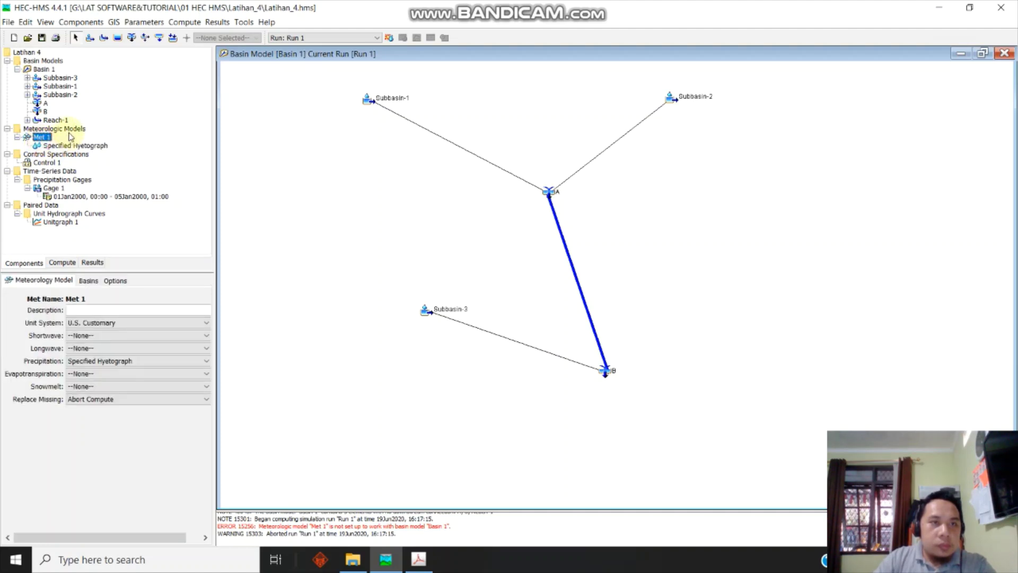
Set the downstream element of Reach-1 to B
left_click(27, 120)
left_click(59, 120)
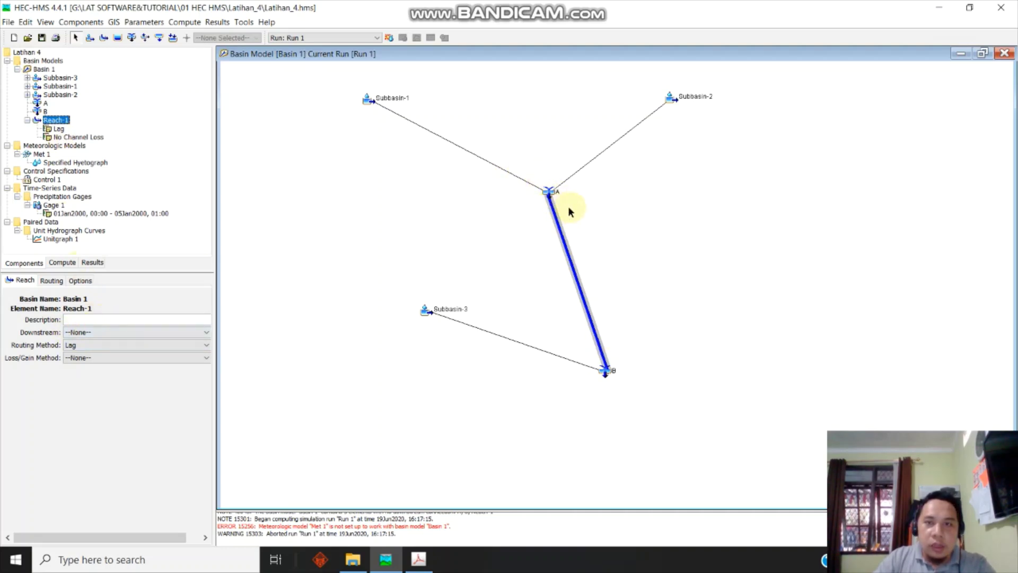
left_click(154, 333)
left_click(150, 363)
left_click(81, 360)
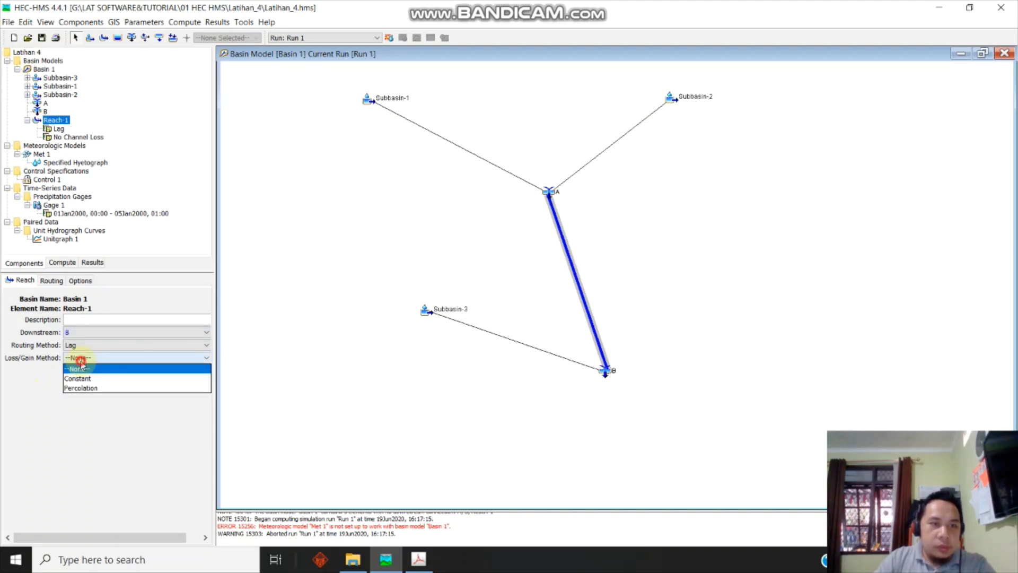
left_click(85, 375)
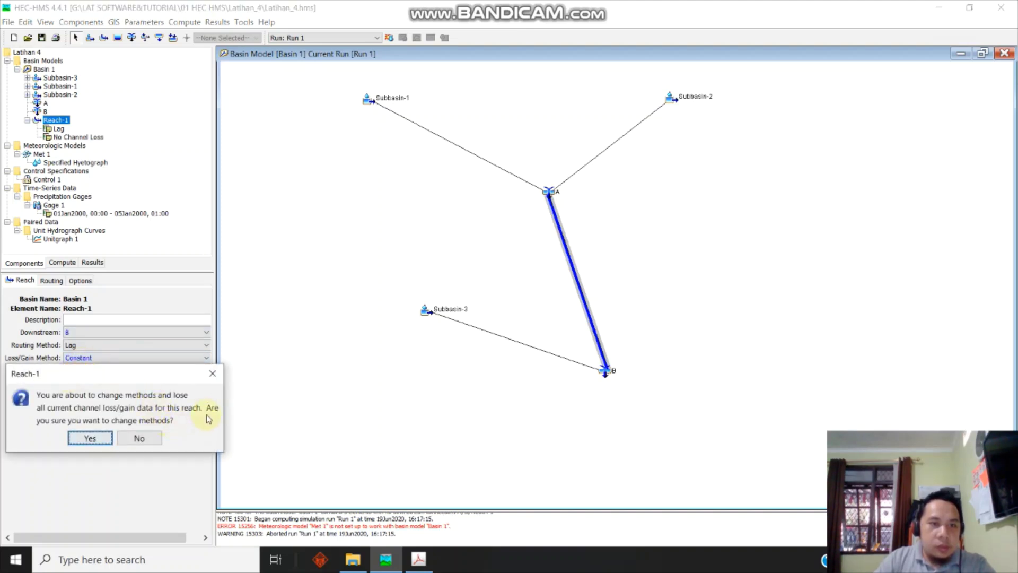
left_click(139, 438)
left_click(84, 375)
Check Reach-1's Lag routing parameters, initial type and options
left_click(51, 281)
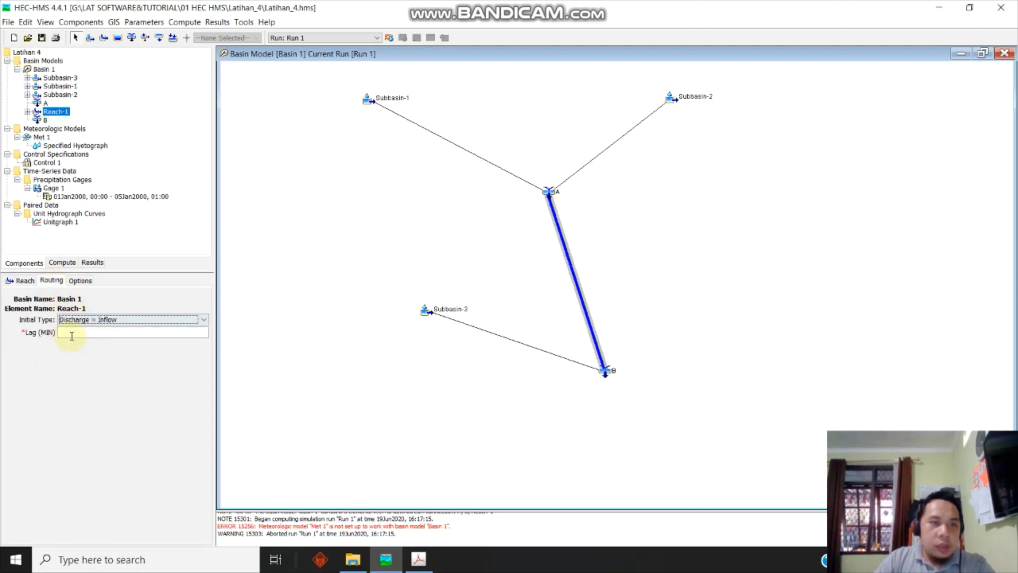
left_click(74, 320)
left_click(74, 326)
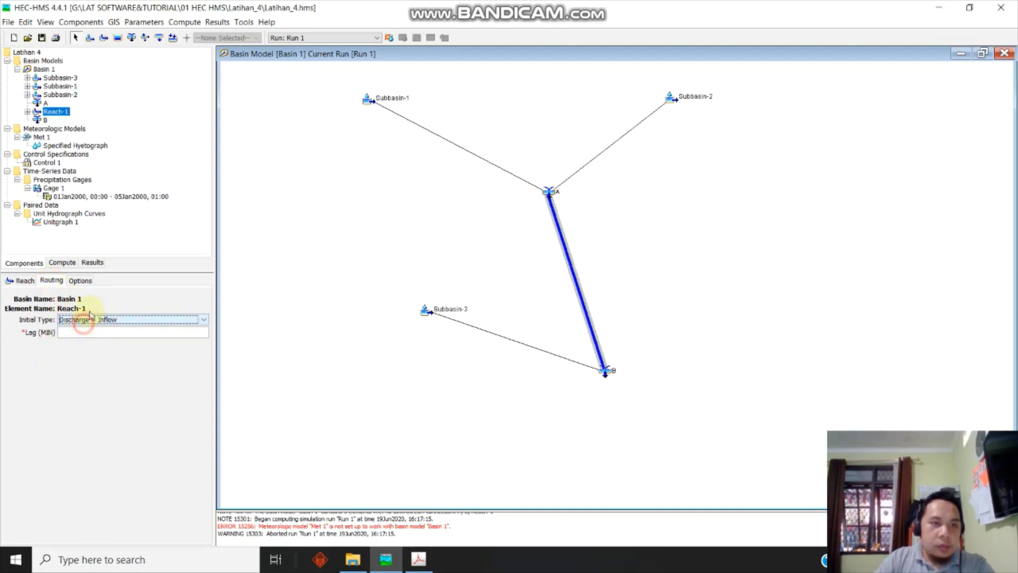
left_click(81, 281)
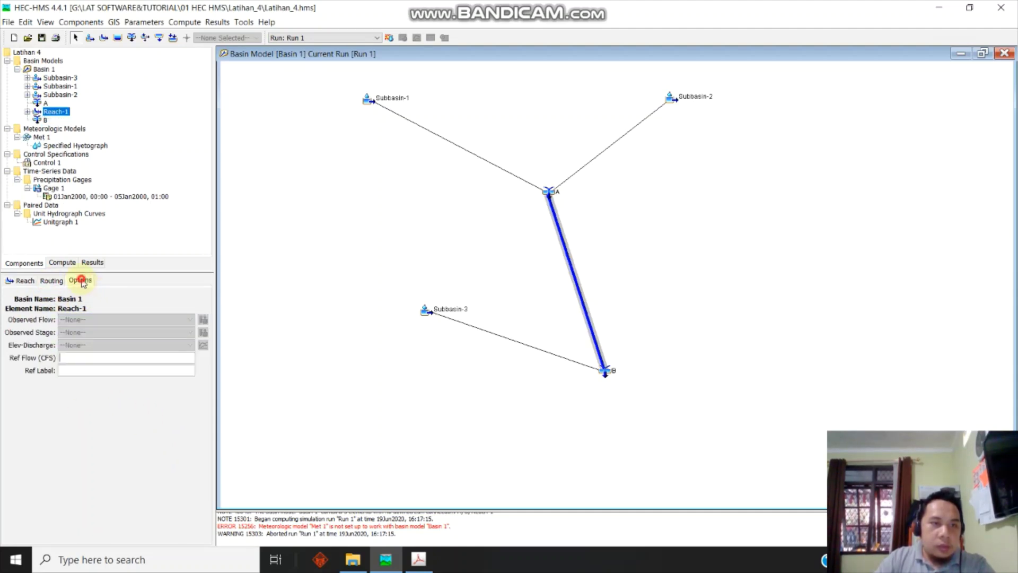
left_click(24, 280)
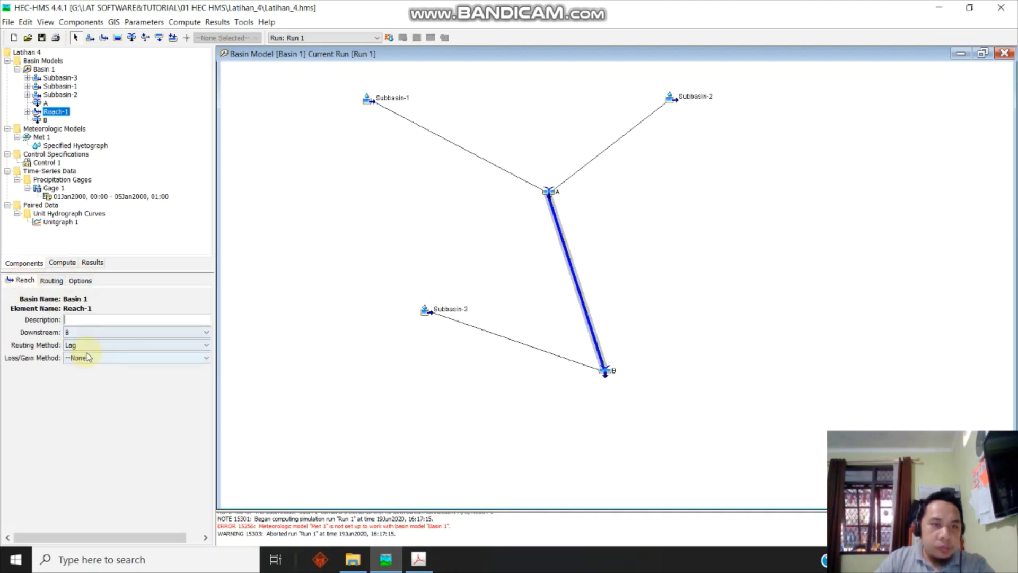
Change Reach-1's routing method to Muskingum and accept losing its current routing data
left_click(102, 347)
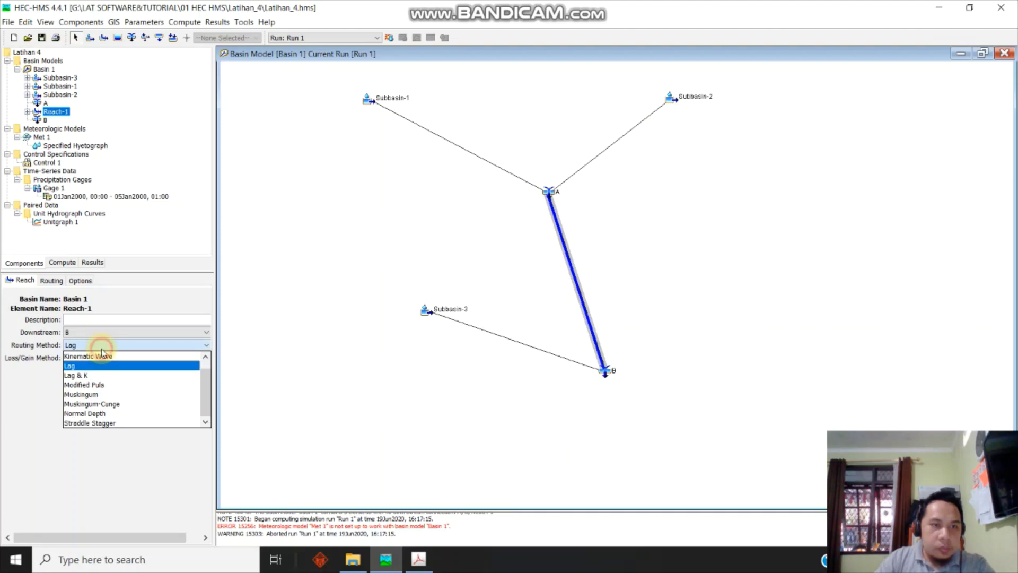
left_click(143, 404)
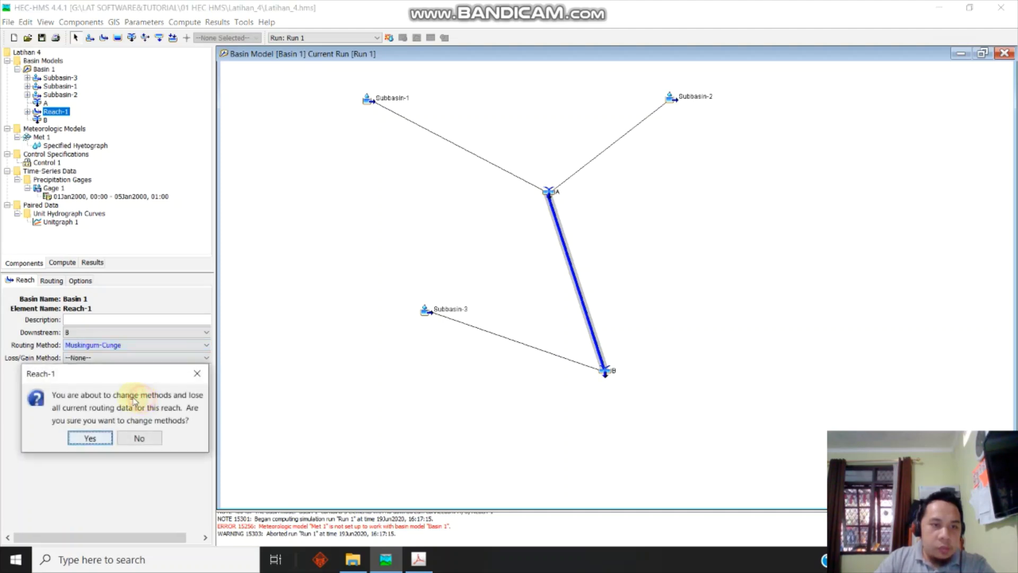
left_click(94, 437)
left_click(106, 346)
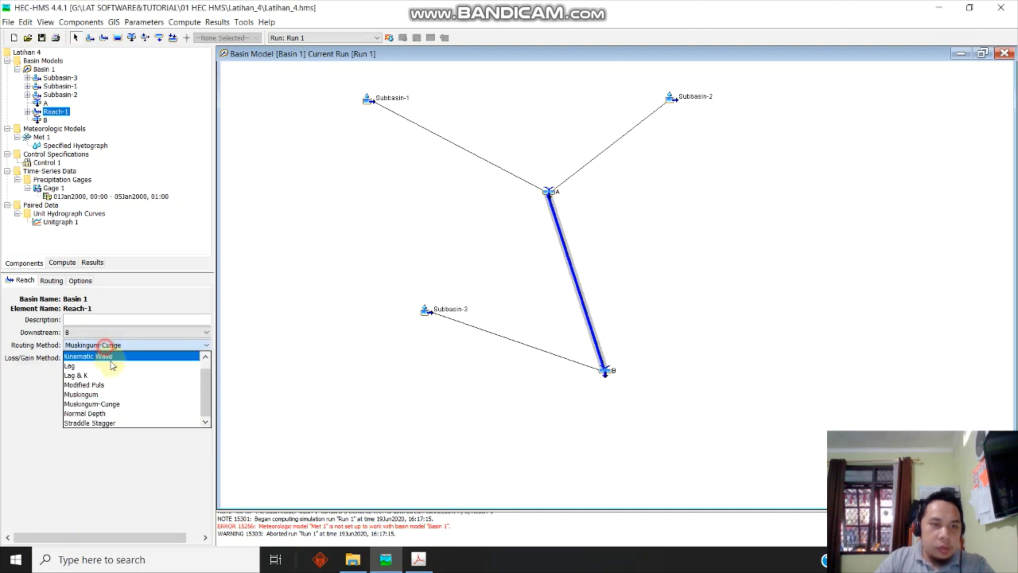
left_click(102, 391)
left_click(92, 438)
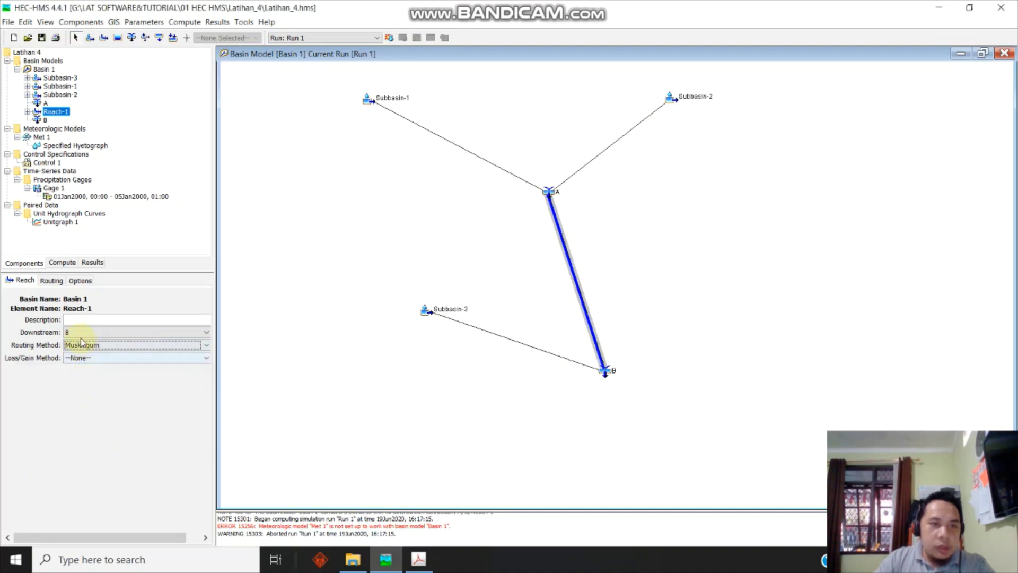
Set Reach-1's Muskingum K to 3 hr and X to 0.15 from the exercise PDF, and save the project
left_click(52, 279)
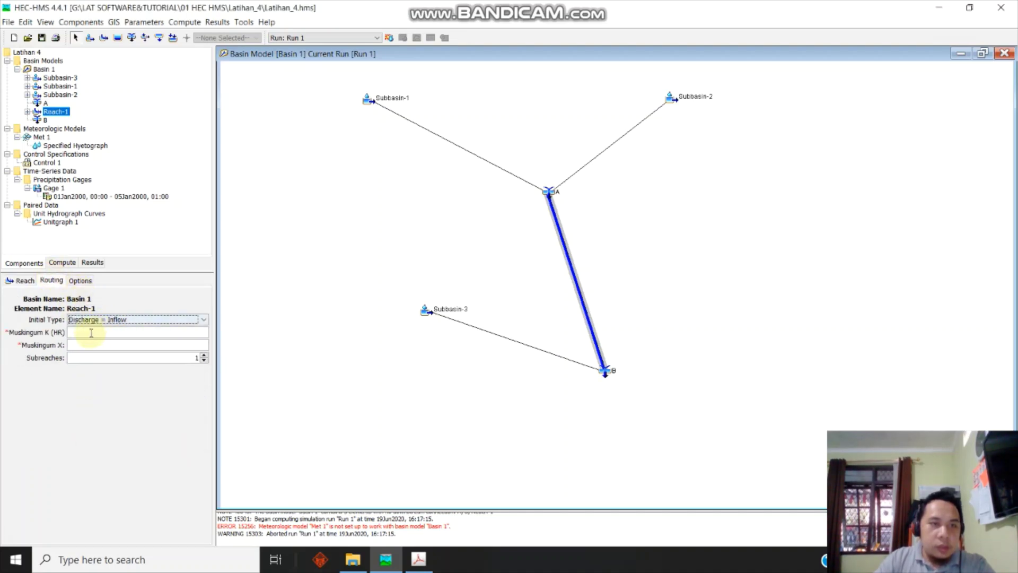
left_click(418, 559)
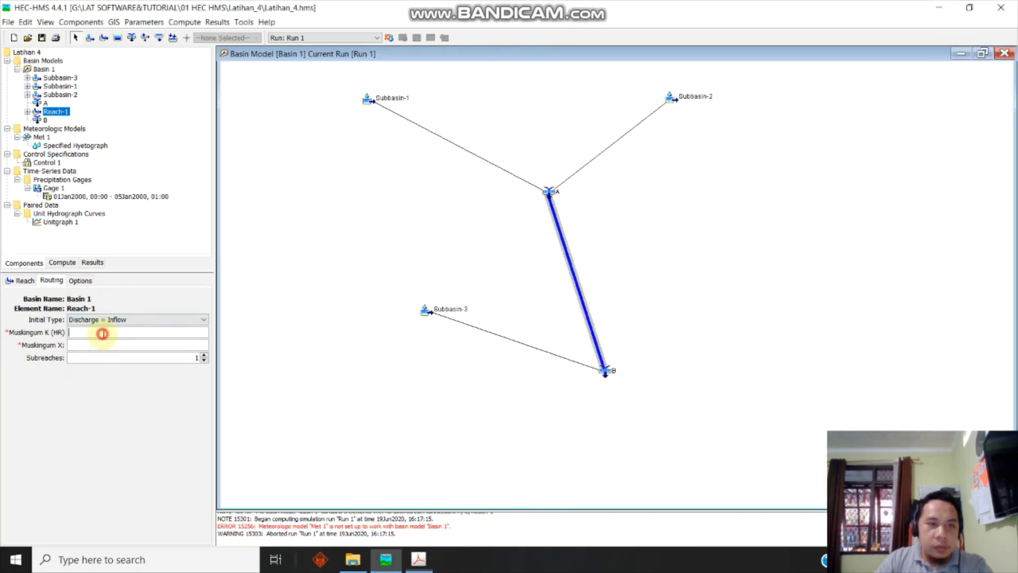
left_click(104, 333)
type("3")
left_click(77, 344)
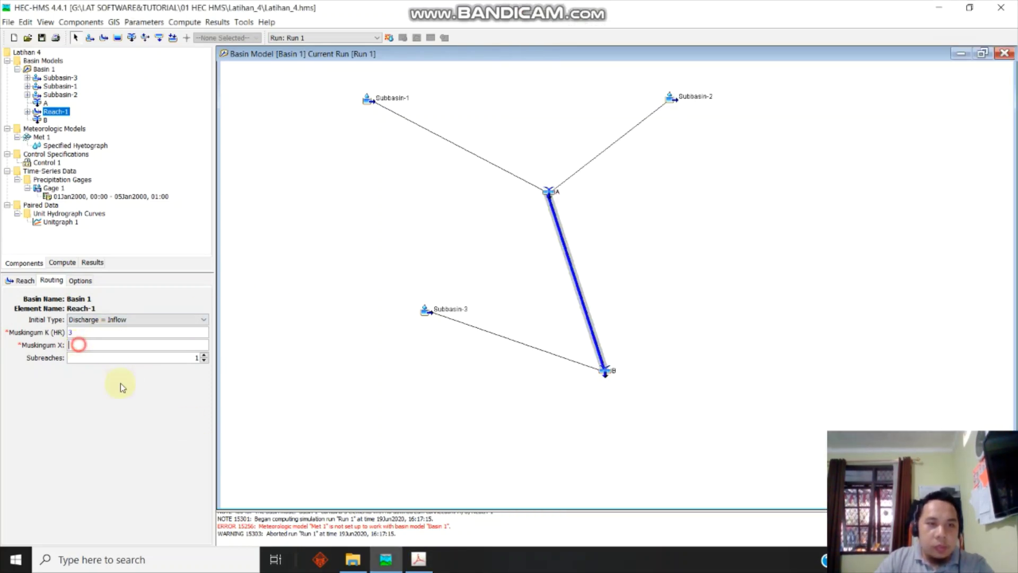
left_click(418, 559)
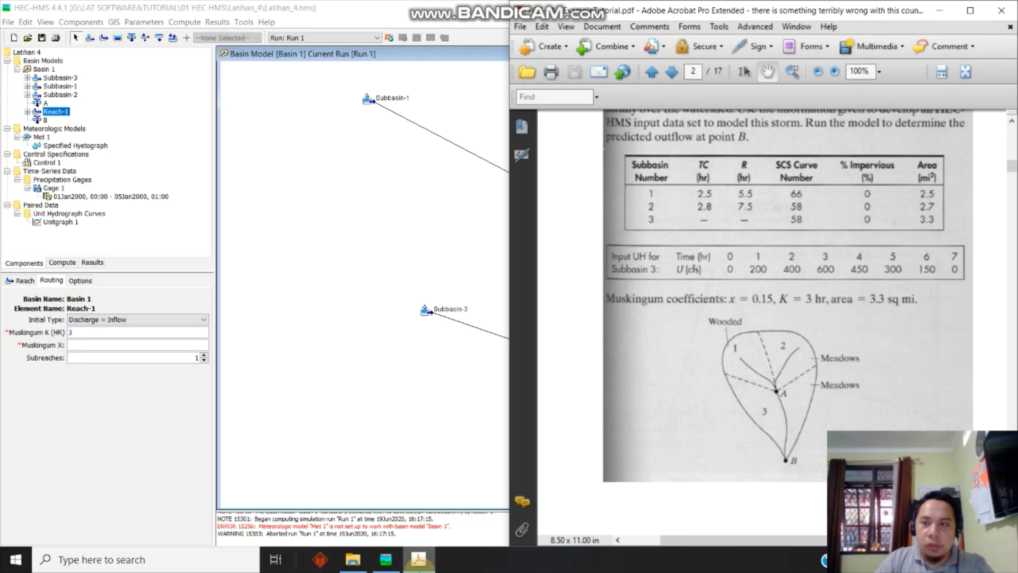
left_click(92, 344)
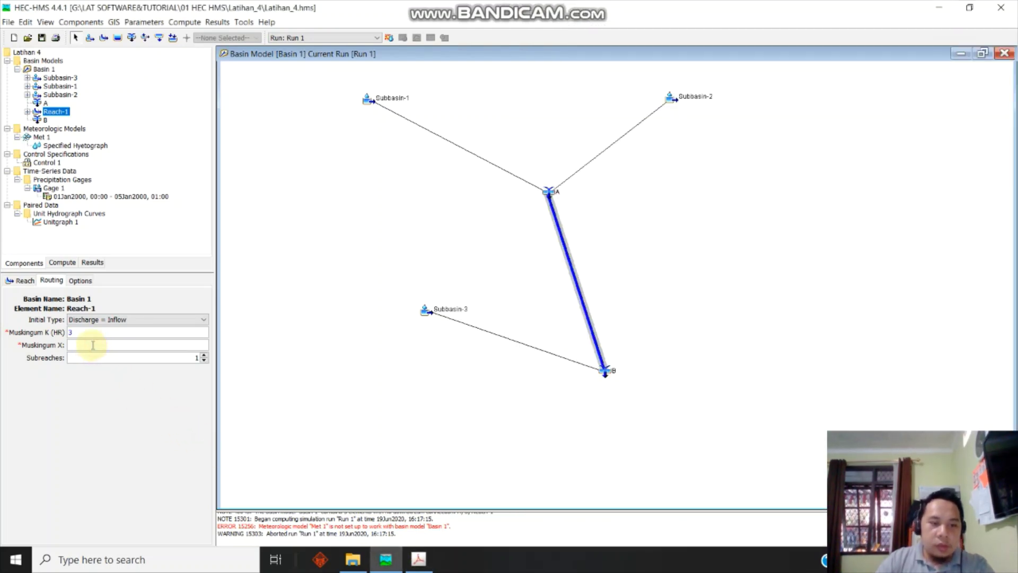
type("0.15")
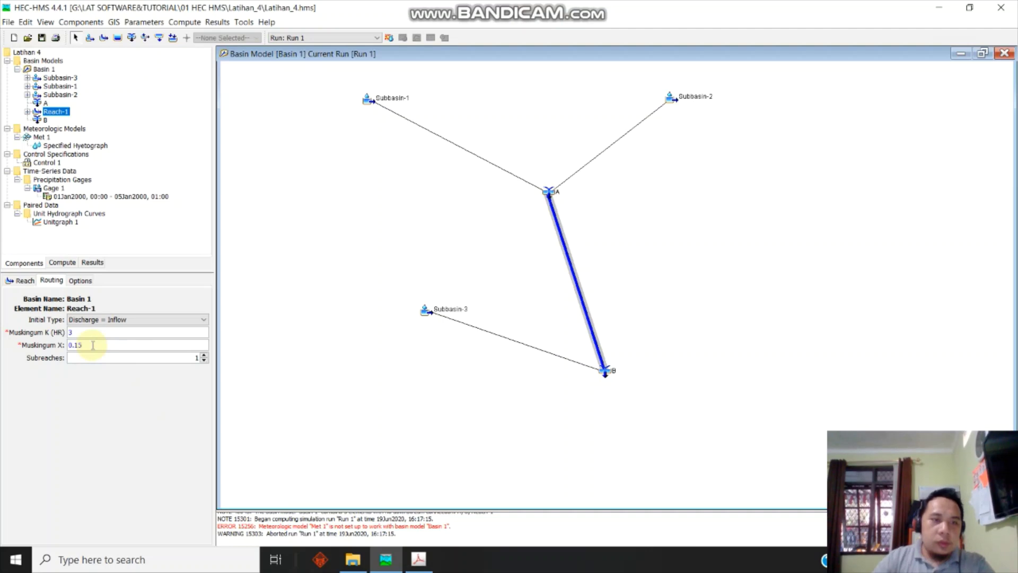
left_click(42, 38)
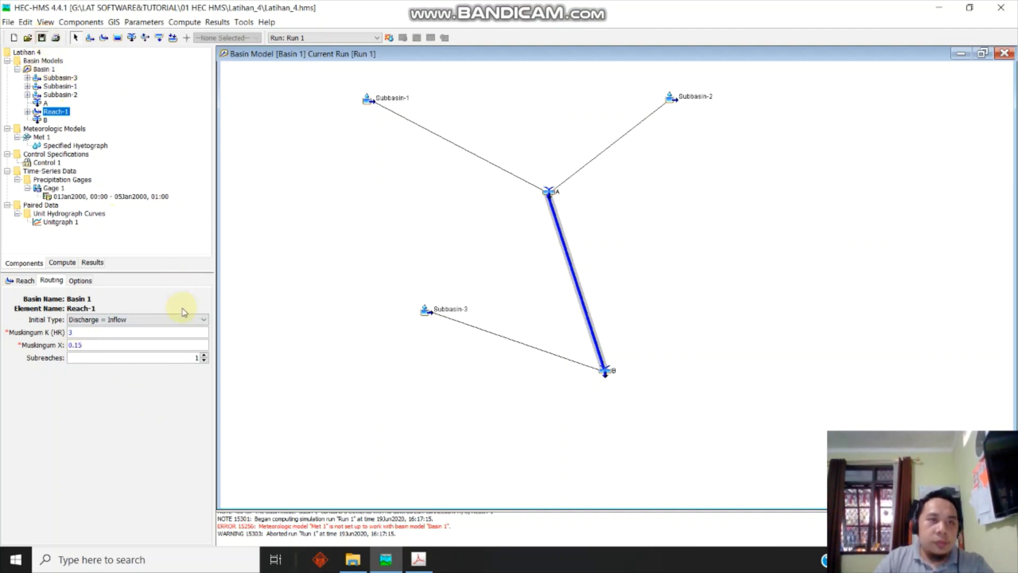
Compute simulation Run 1 with the Muskingum-routed Reach-1
left_click(62, 263)
left_click(39, 69)
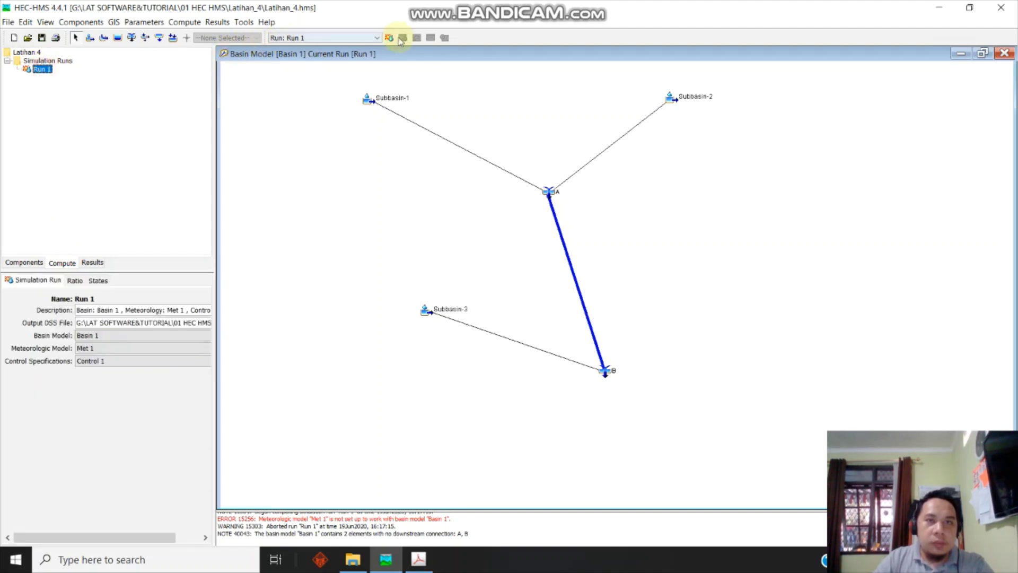
left_click(393, 38)
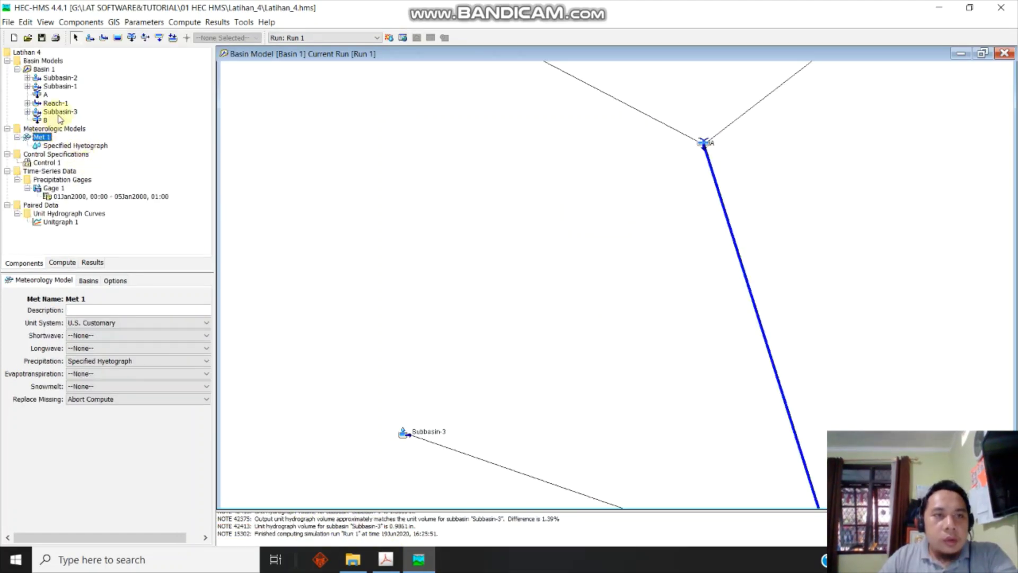
Review Met 1's subbasin gage assignments, its Include Subbasins setting for Basin 1 and its options
left_click(79, 146)
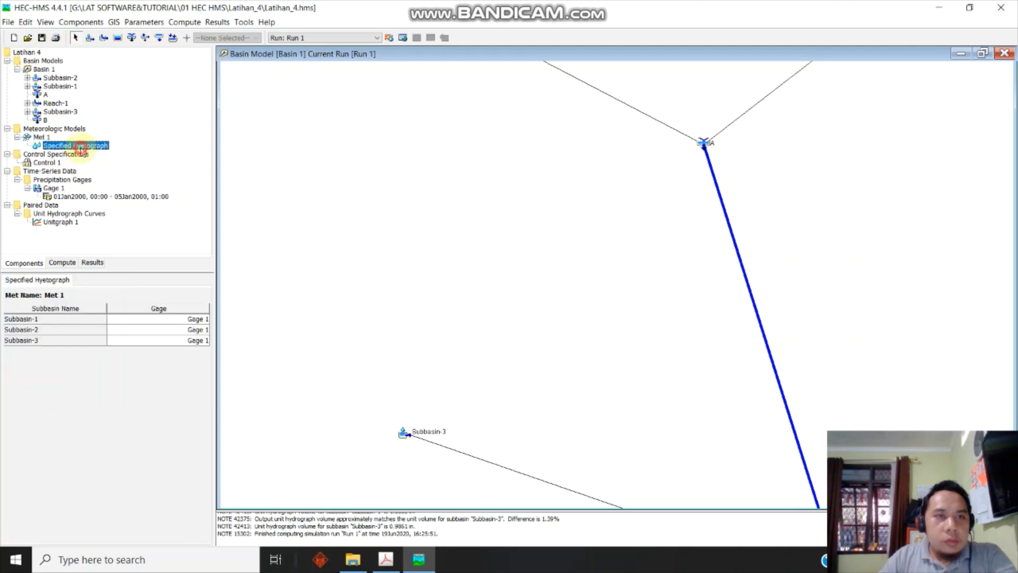
left_click(48, 137)
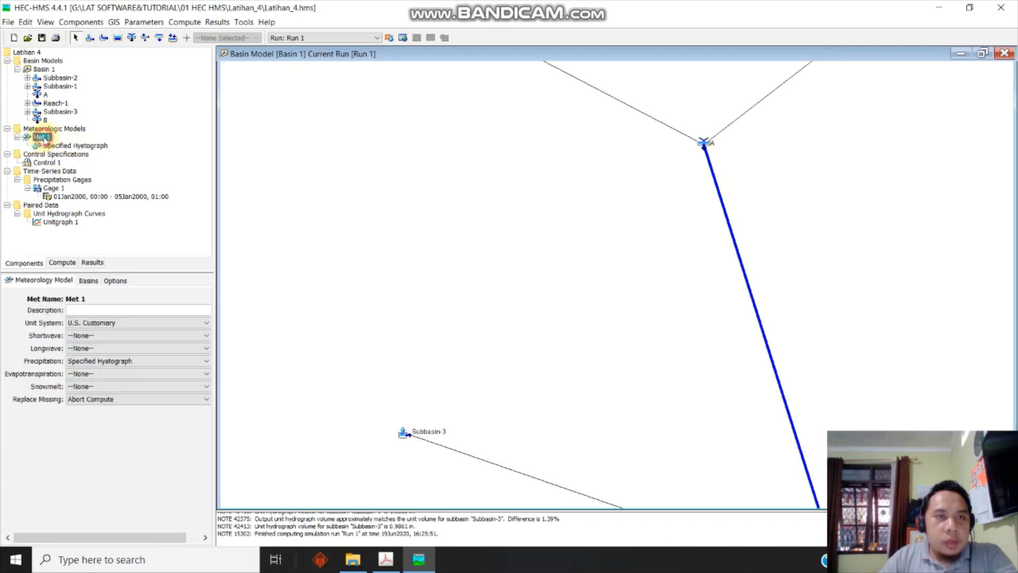
left_click(92, 283)
left_click(189, 321)
left_click(171, 330)
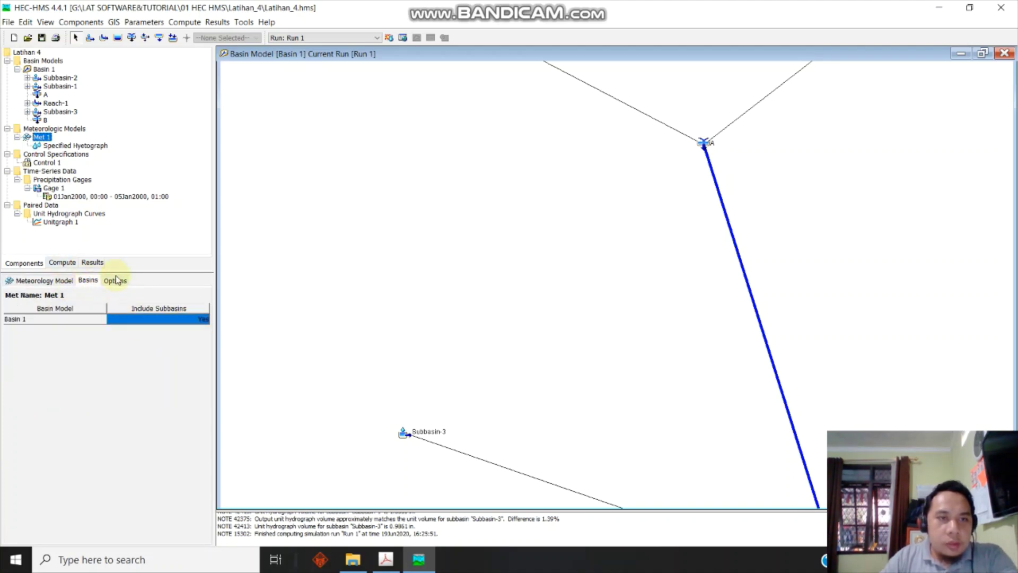
left_click(116, 280)
left_click(87, 280)
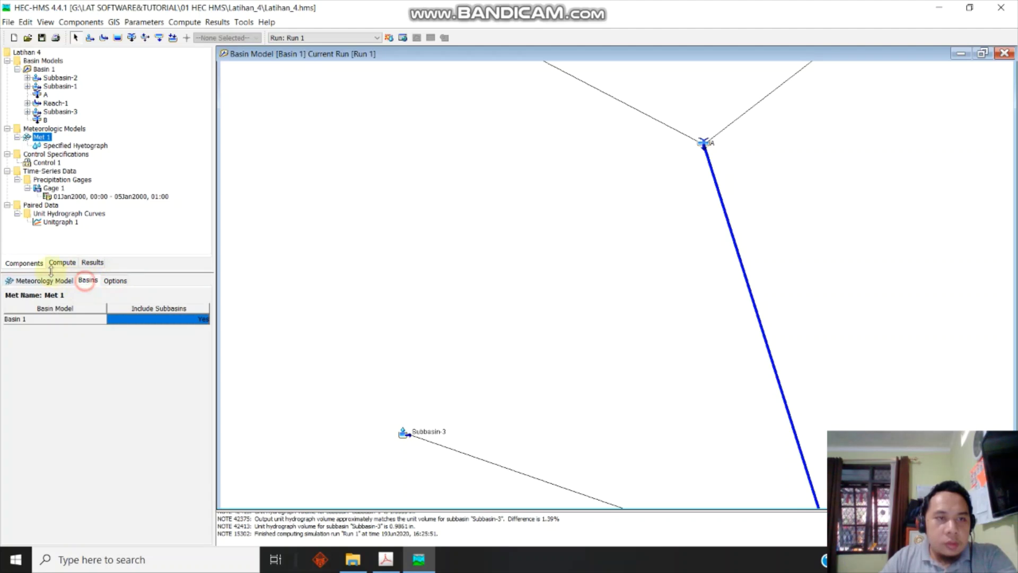
left_click(66, 146)
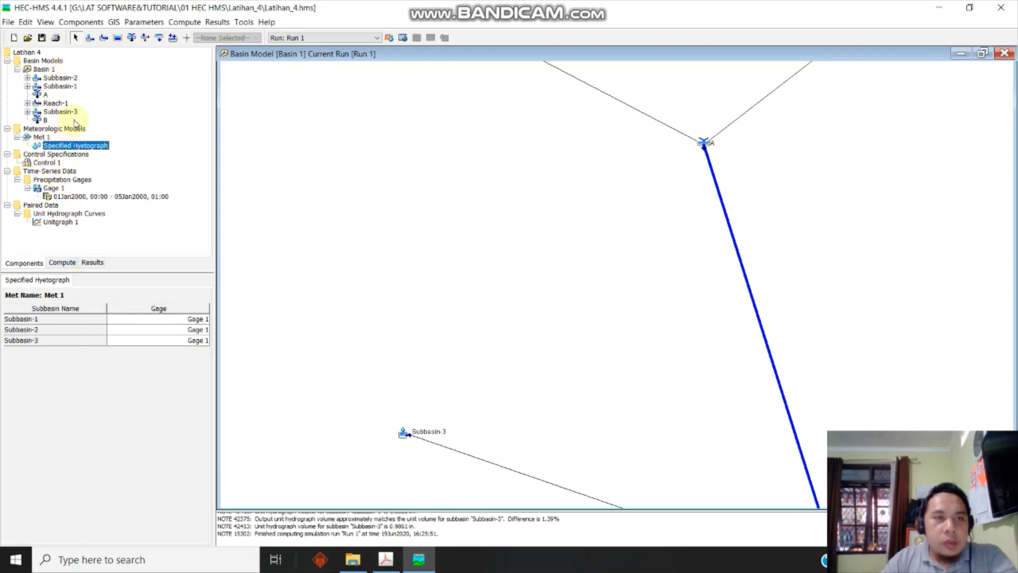
Review the element settings of B, Reach-1 and Subbasin-3, including Subbasin-3's loss parameters
left_click(54, 129)
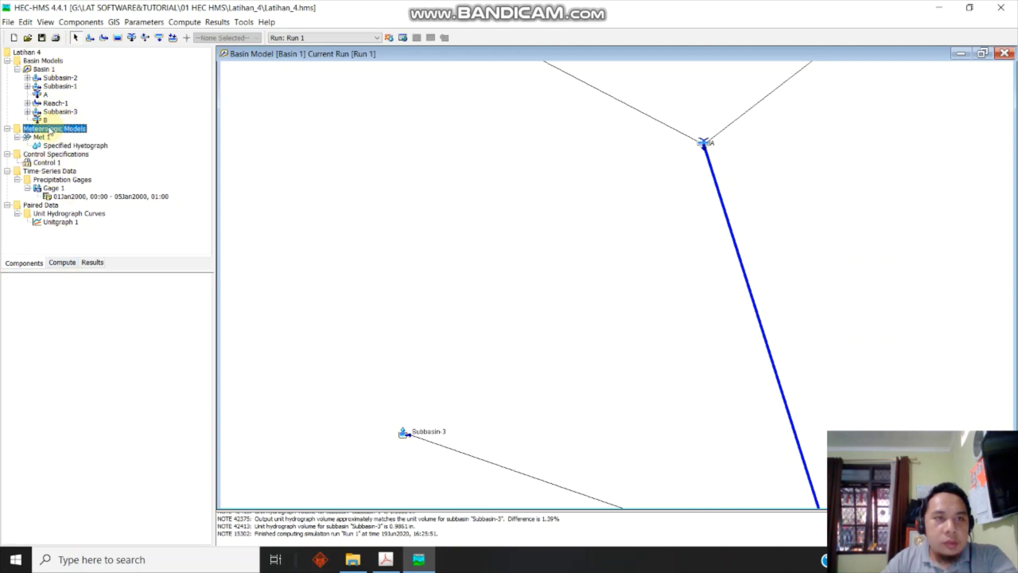
left_click(46, 119)
left_click(59, 111)
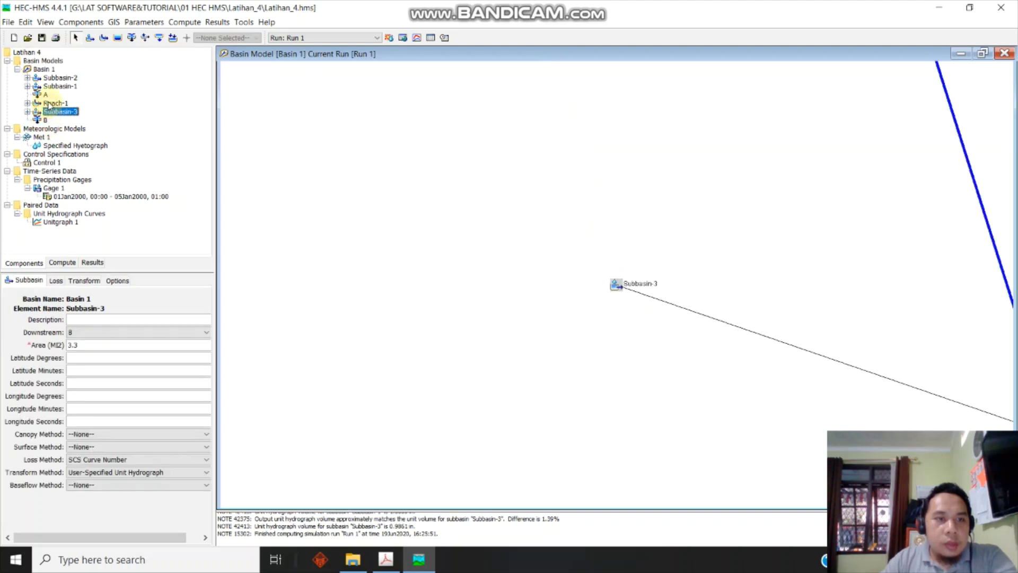
left_click(50, 103)
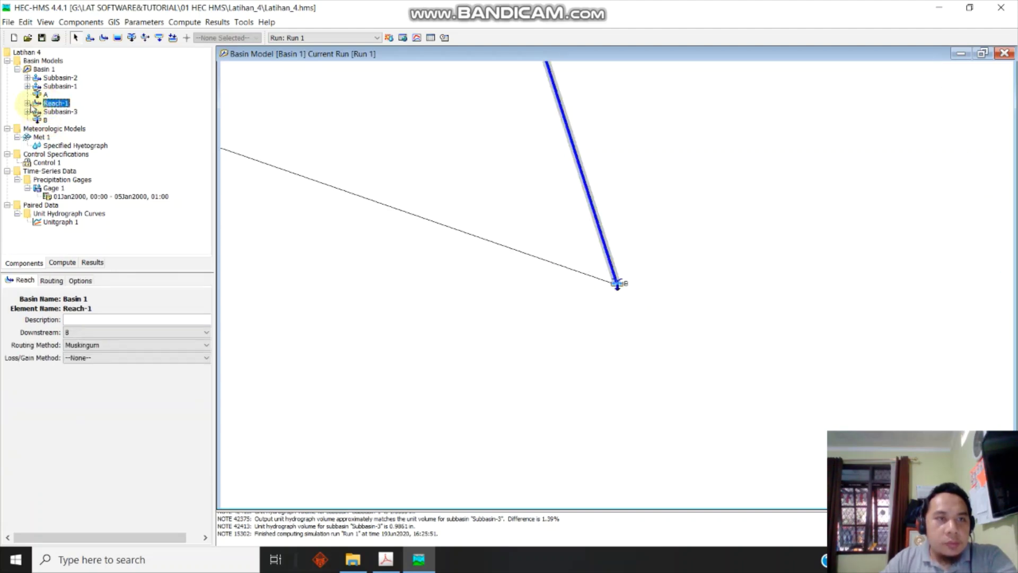
left_click(58, 112)
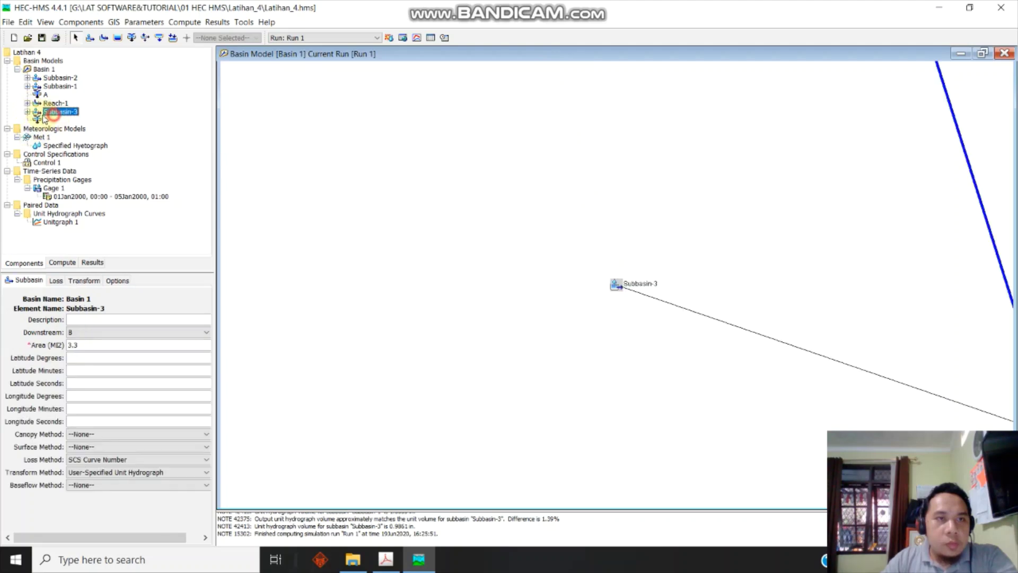
left_click(55, 280)
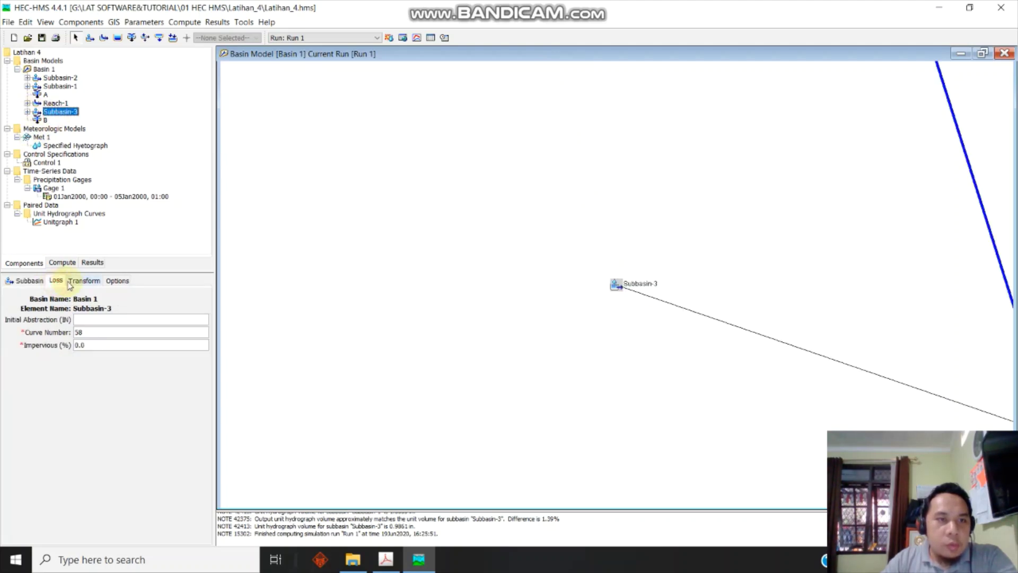
Select Unitgraph 1 as the unit hydrograph in Subbasin-3's transform settings
left_click(84, 280)
left_click(92, 320)
left_click(27, 323)
left_click(79, 320)
left_click(86, 340)
left_click(87, 320)
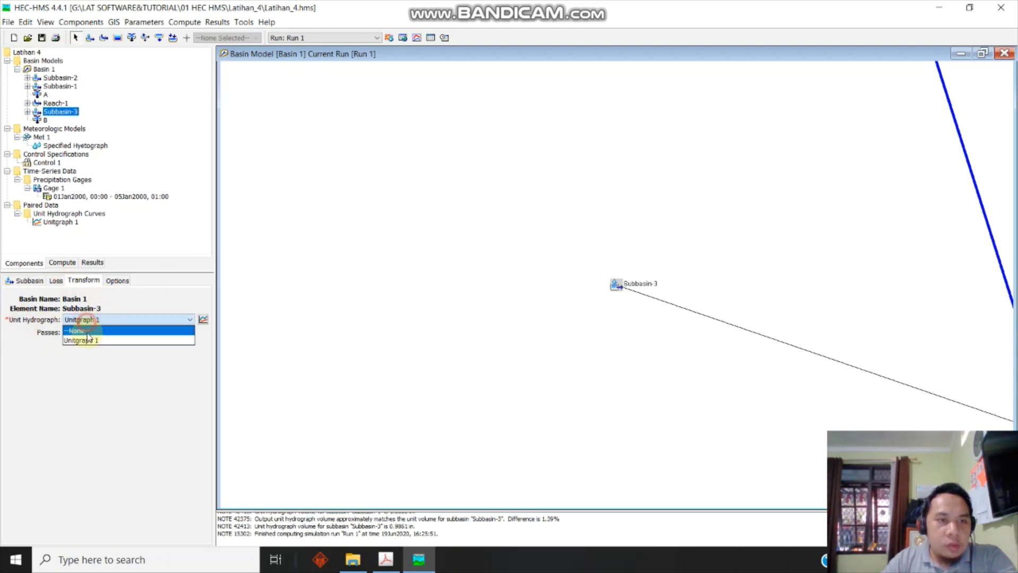
left_click(88, 342)
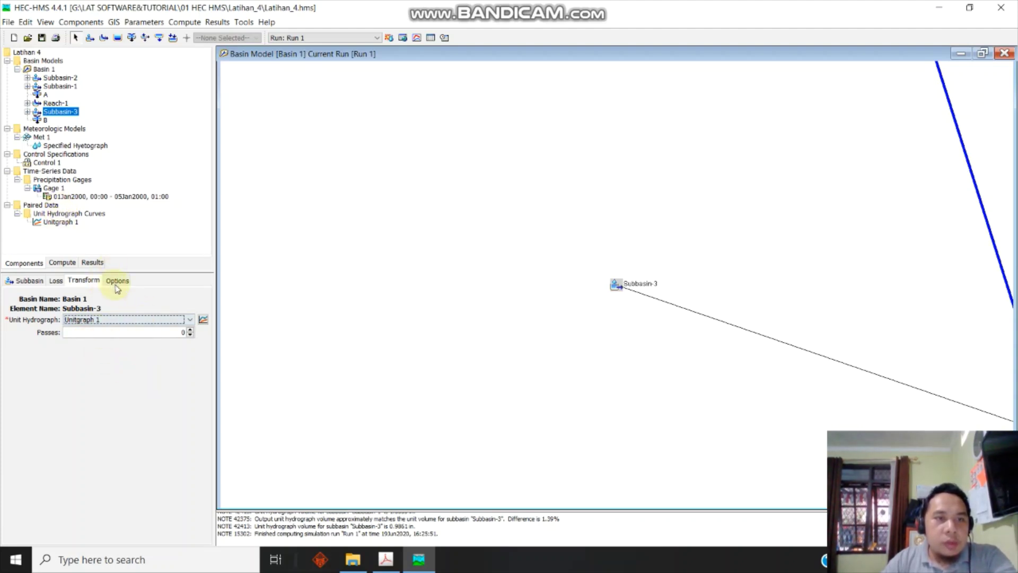
Recompute simulation Run 1 and close its progress window
left_click(75, 179)
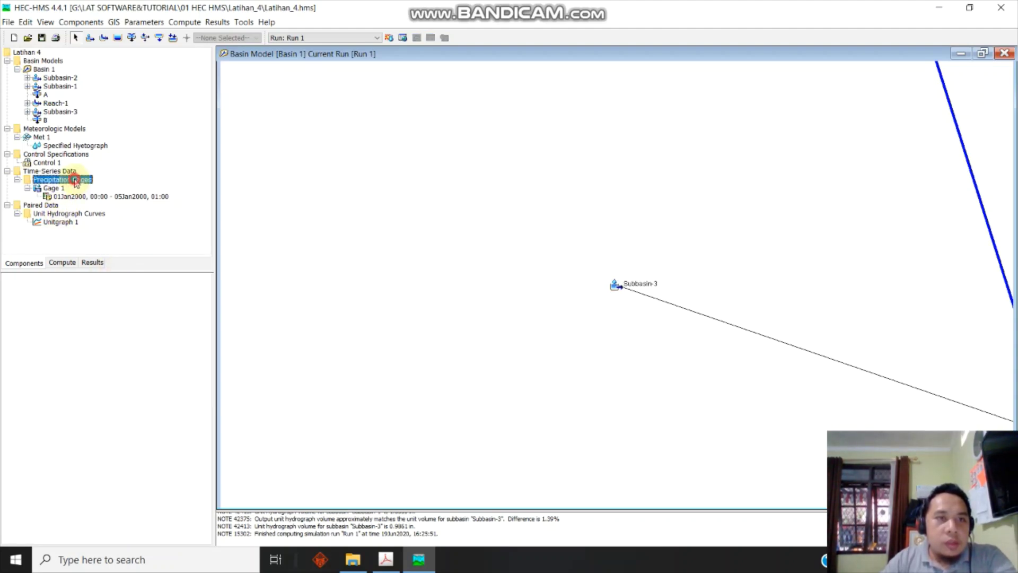
left_click(62, 262)
scroll(851, 148, "down", 5)
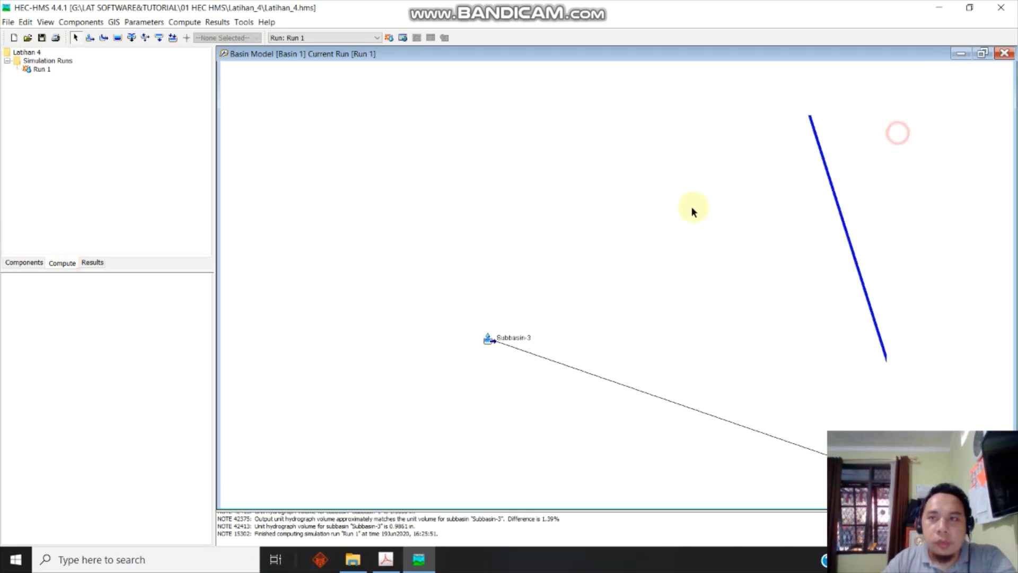
left_click_drag(602, 187, 589, 240)
left_click(388, 38)
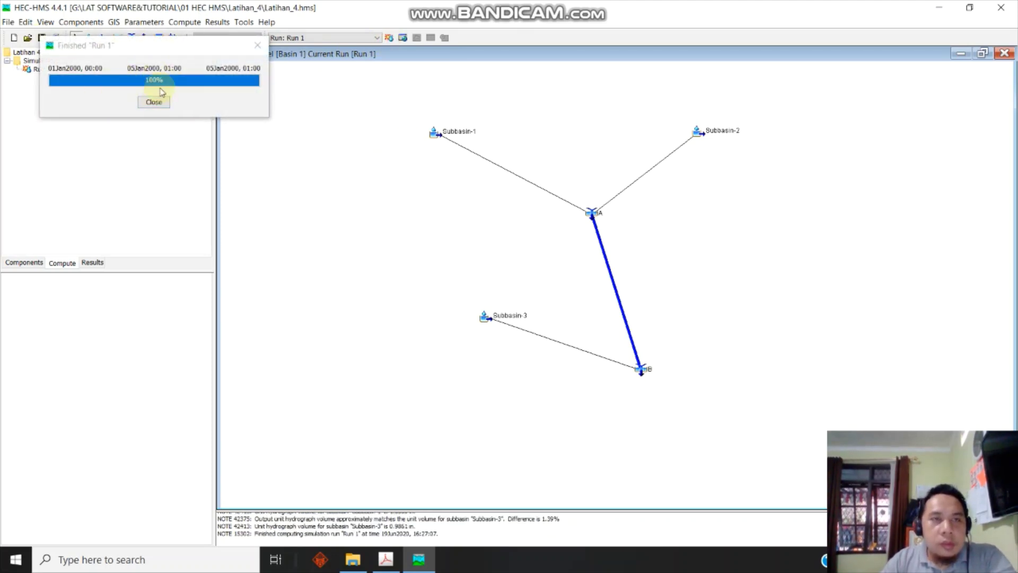
left_click(158, 107)
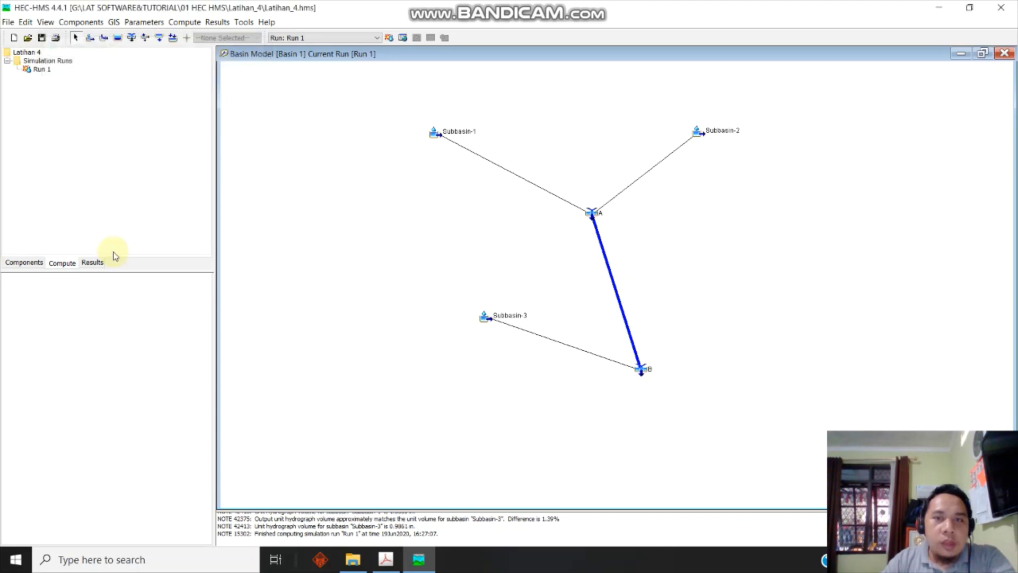
Open the Global Summary results of simulation Run 1
left_click(94, 264)
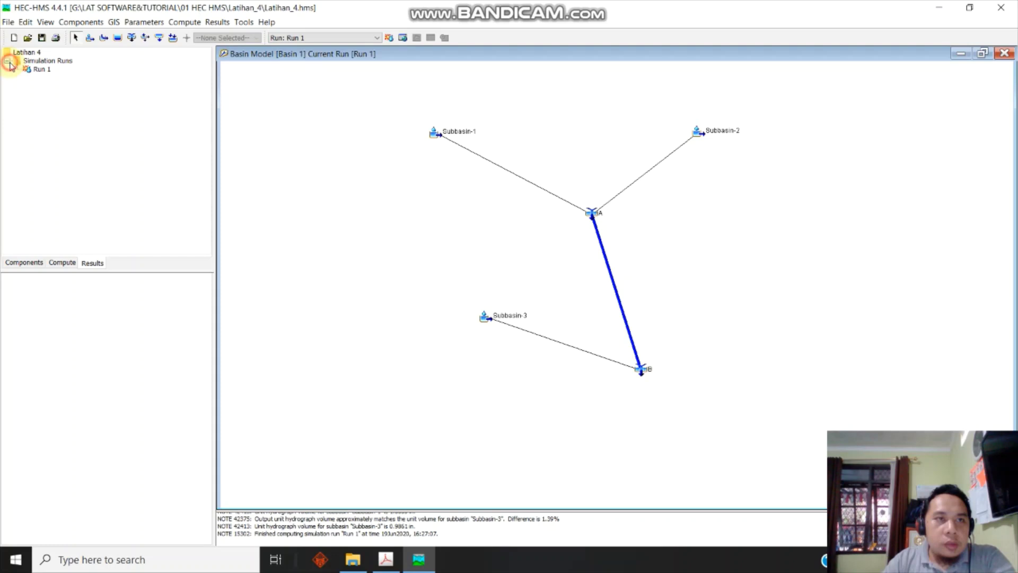
double_click(38, 69)
left_click(68, 79)
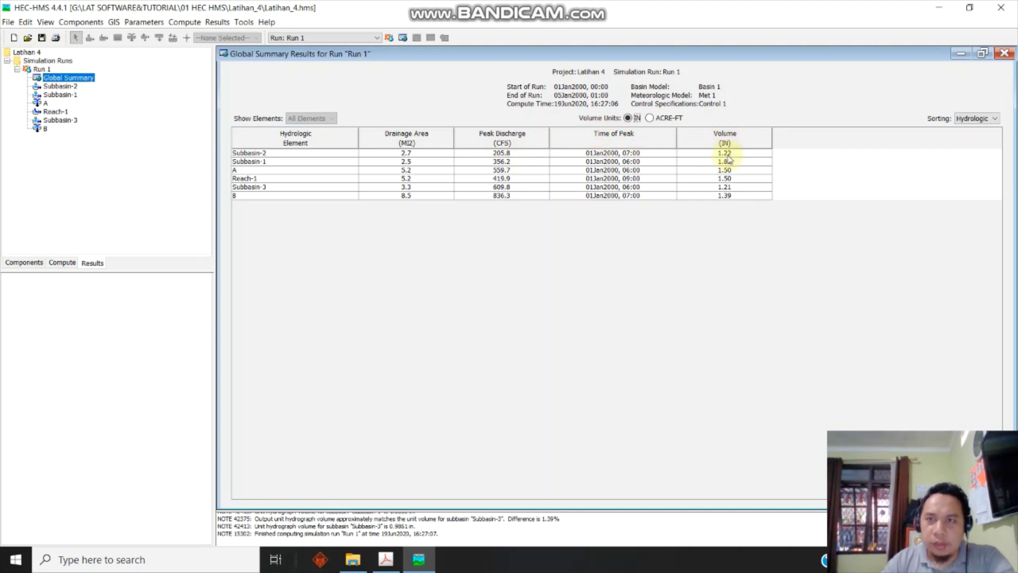
Review Subbasin-2's Run 1 results in its graph, summary table and time-series table
double_click(60, 86)
left_click(59, 95)
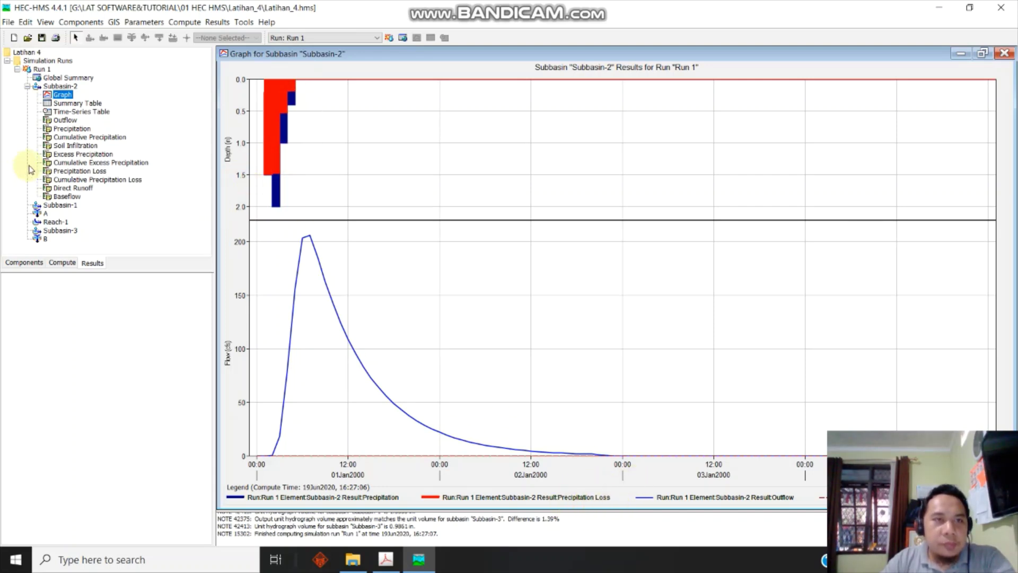
left_click(82, 104)
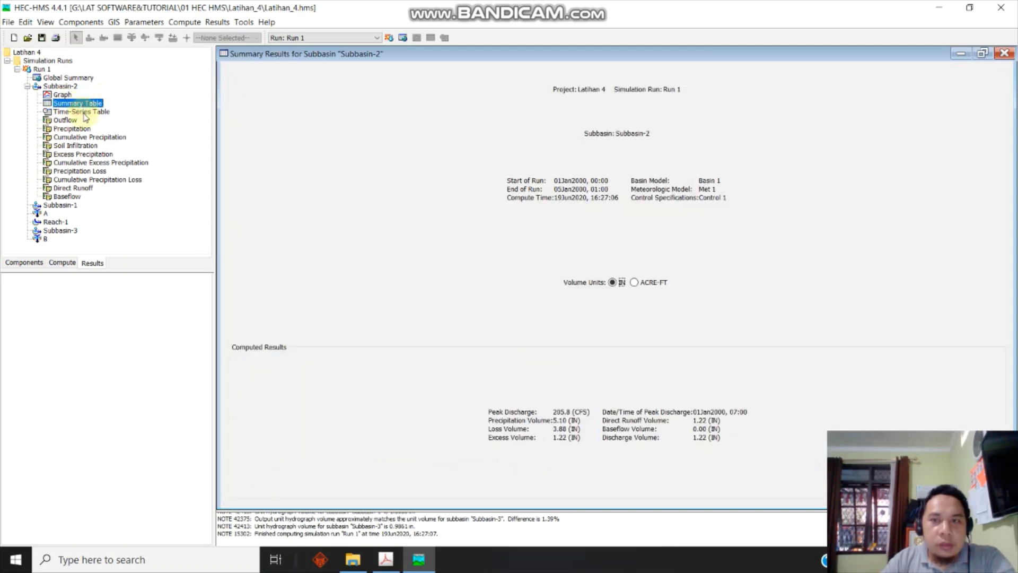
left_click(85, 113)
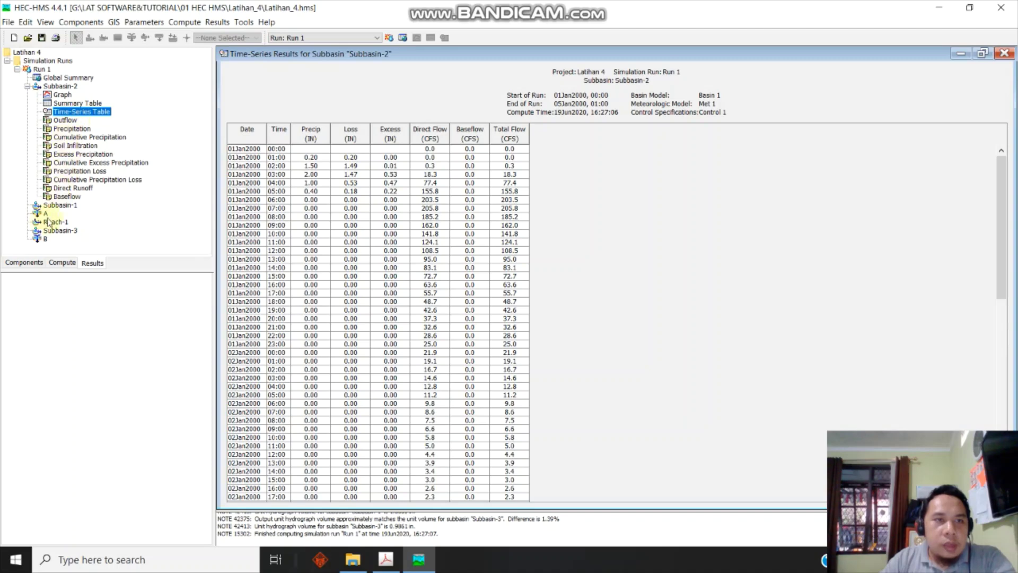
Review Subbasin-1's Run 1 results in its graph, summary table and time-series table
double_click(57, 205)
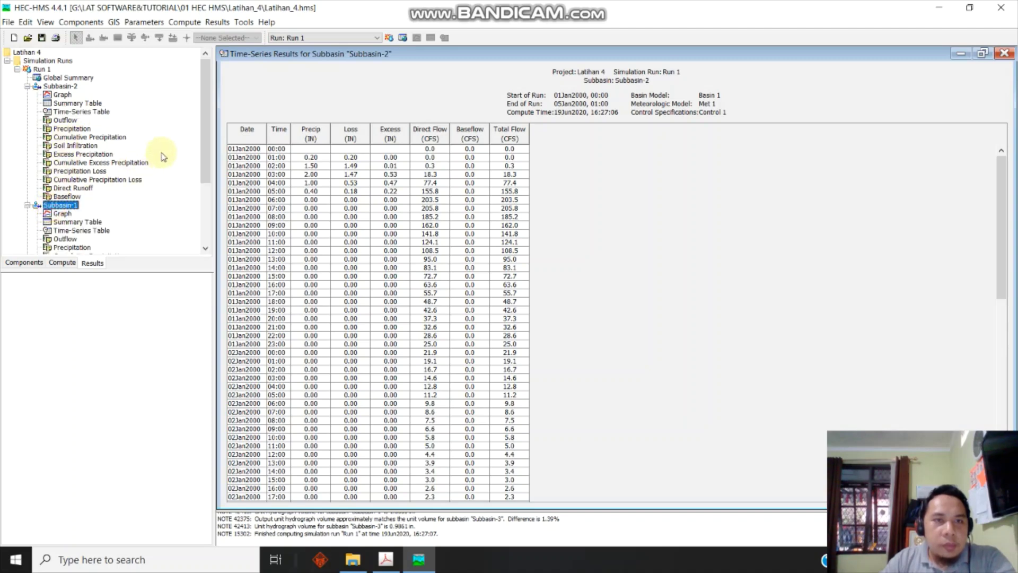
left_click(62, 213)
scroll(130, 182, "down", 4)
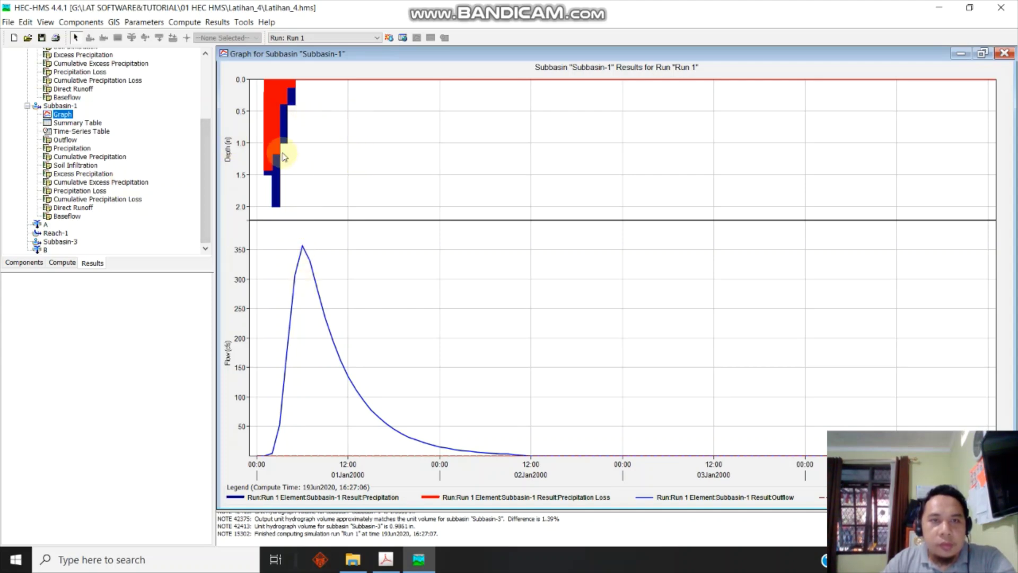
left_click(70, 122)
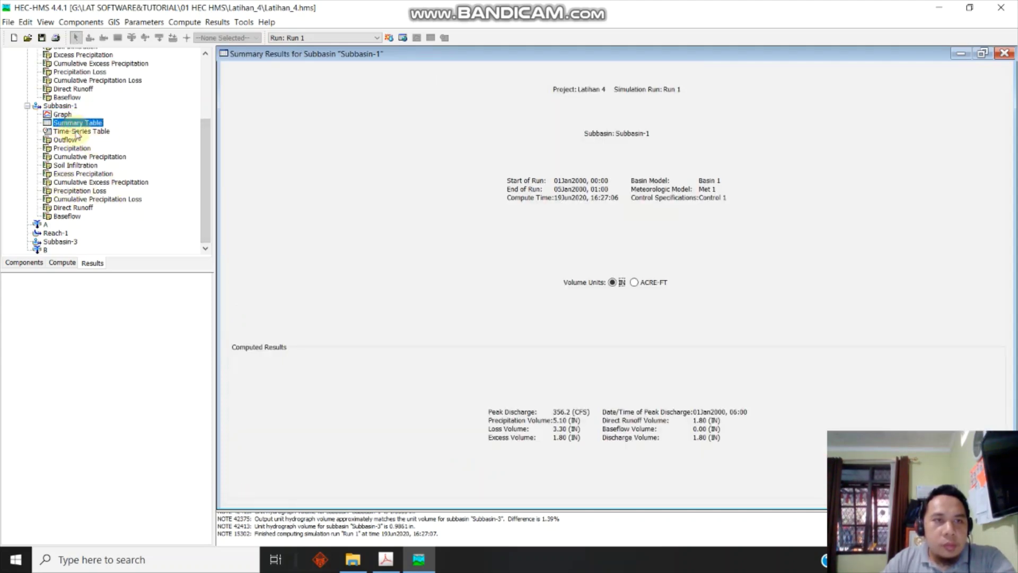
left_click(77, 131)
Preview Subbasin-1's individual result series, including outflow, precipitation, losses, direct runoff, baseflow and soil infiltration
left_click(66, 140)
left_click(72, 148)
left_click(73, 157)
left_click(74, 174)
left_click(74, 191)
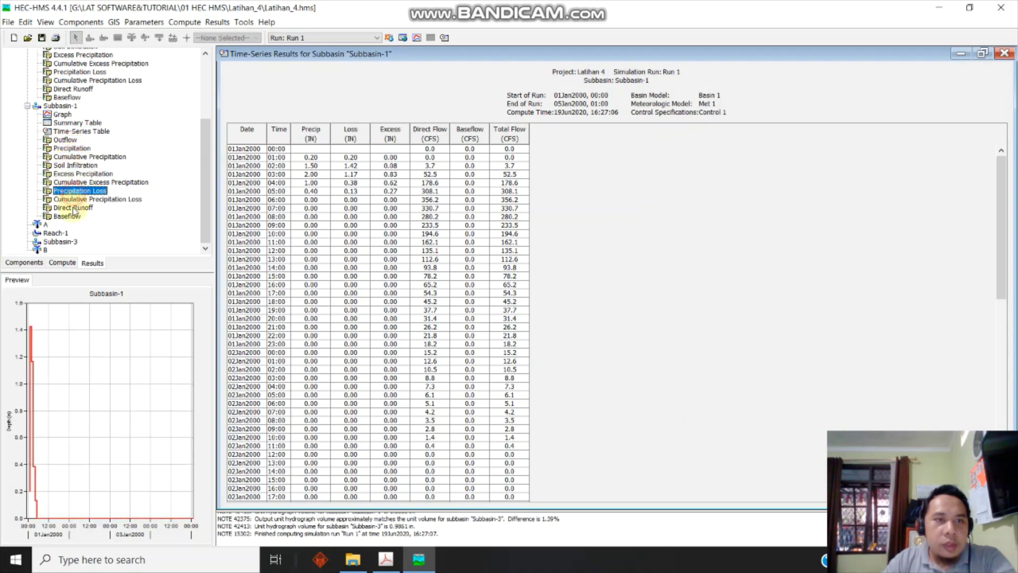
left_click(73, 208)
left_click(67, 216)
left_click(74, 199)
left_click(74, 182)
left_click(74, 165)
left_click(72, 148)
left_click(77, 132)
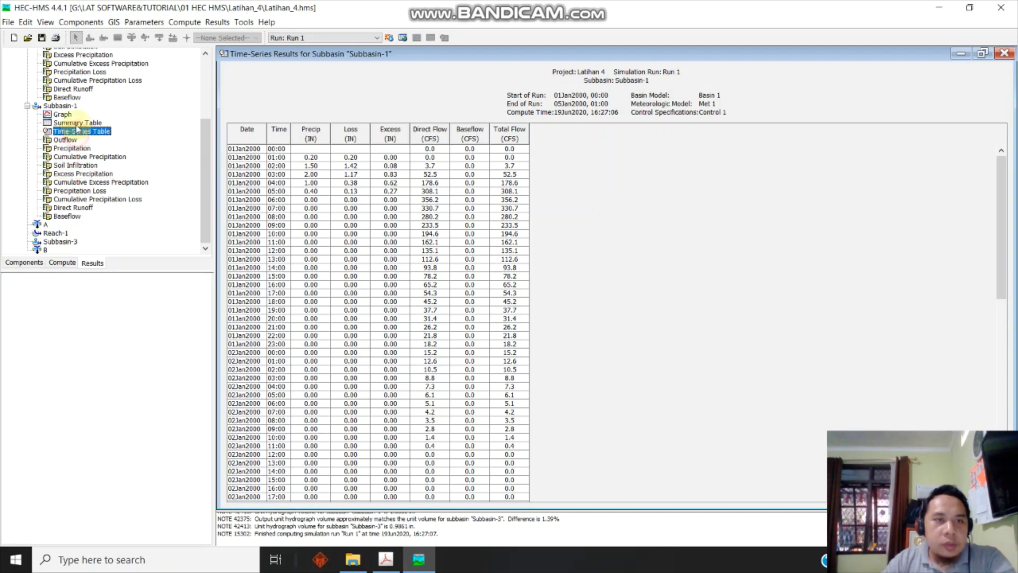
left_click(77, 165)
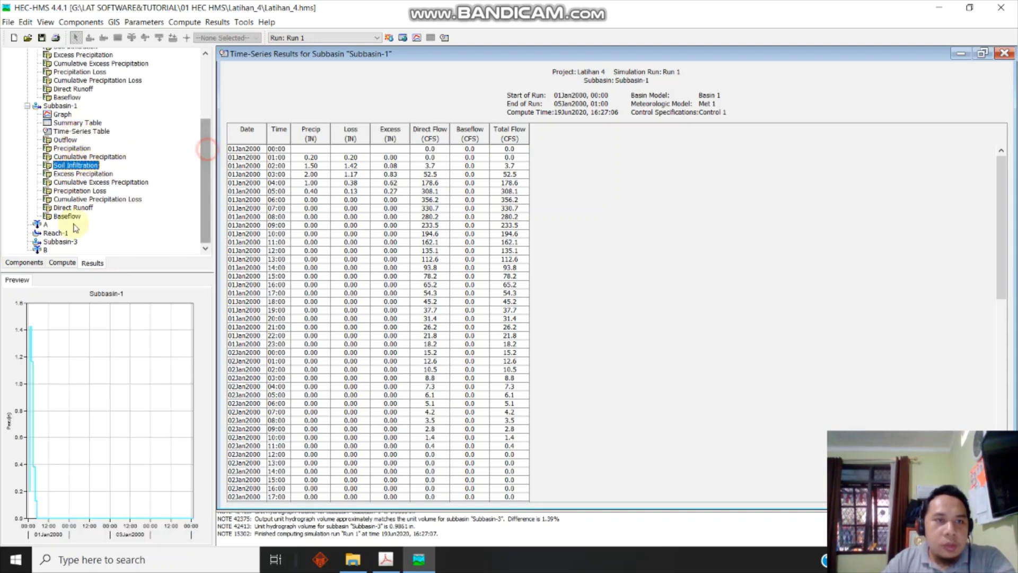
Examine junction A's outflow and inflow hydrographs, summary table and full time-series table
double_click(46, 224)
scroll(80, 218, "down", 2)
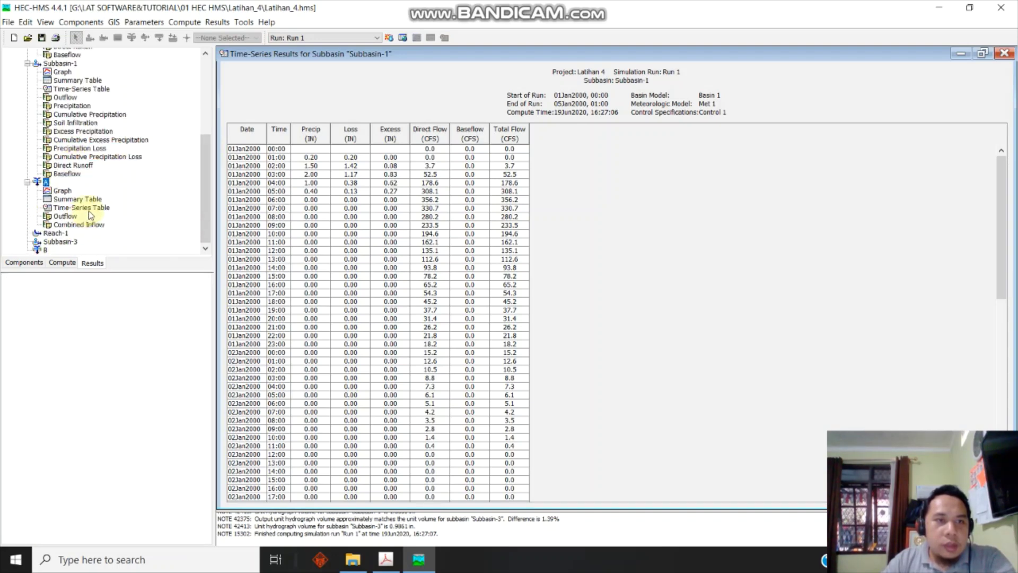
left_click(62, 193)
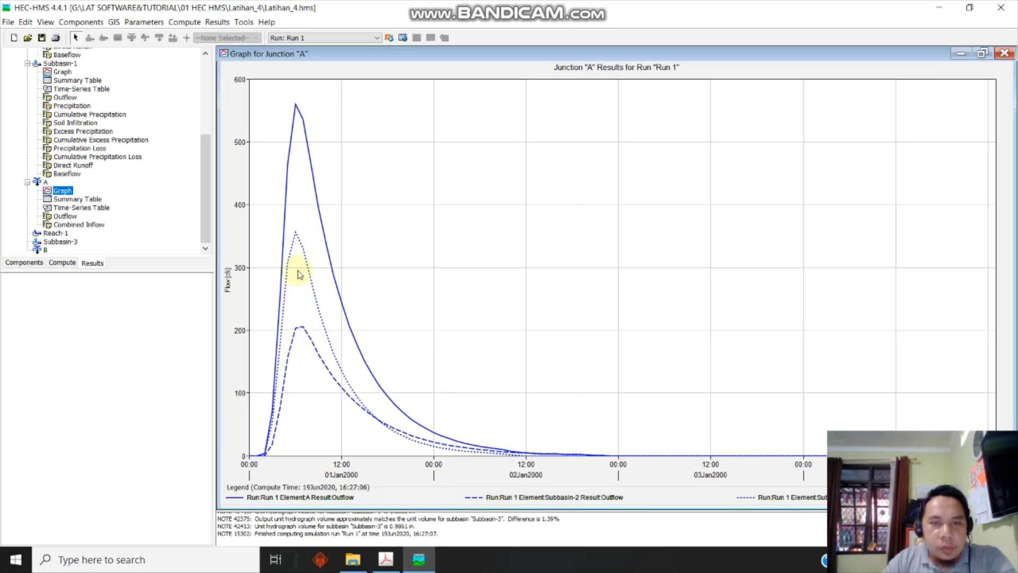
mouse_move(306, 253)
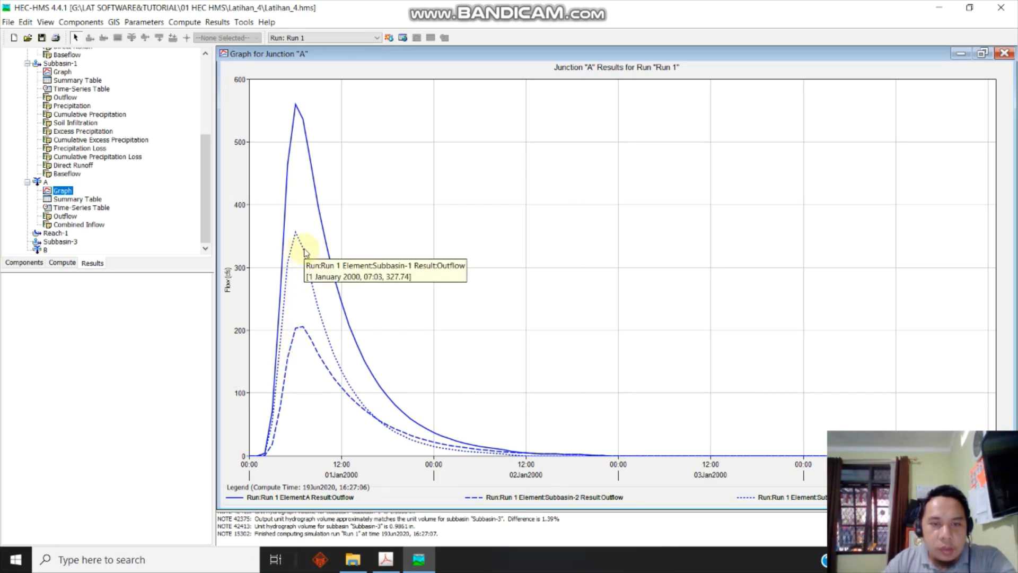
mouse_move(300, 332)
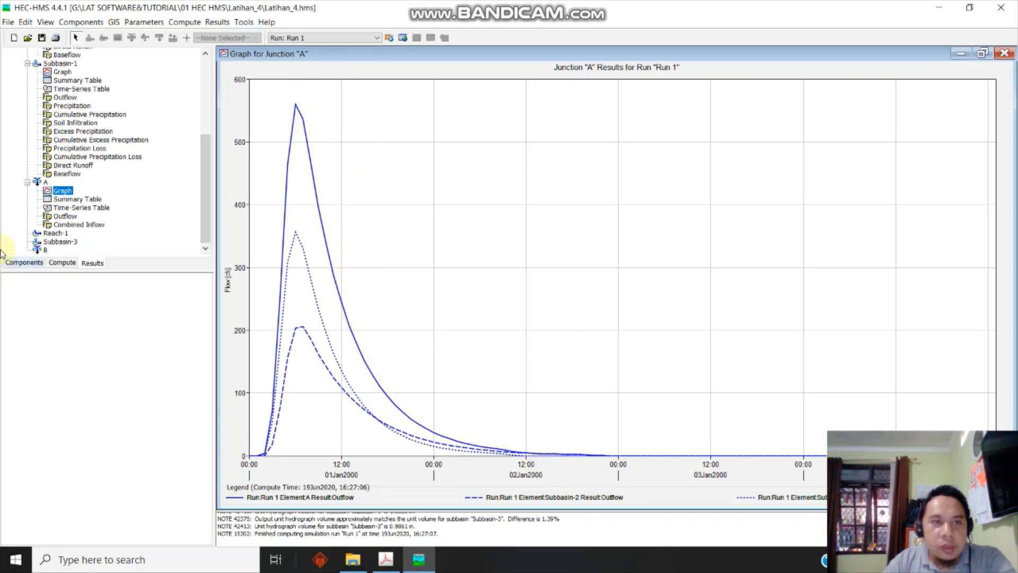
left_click(76, 199)
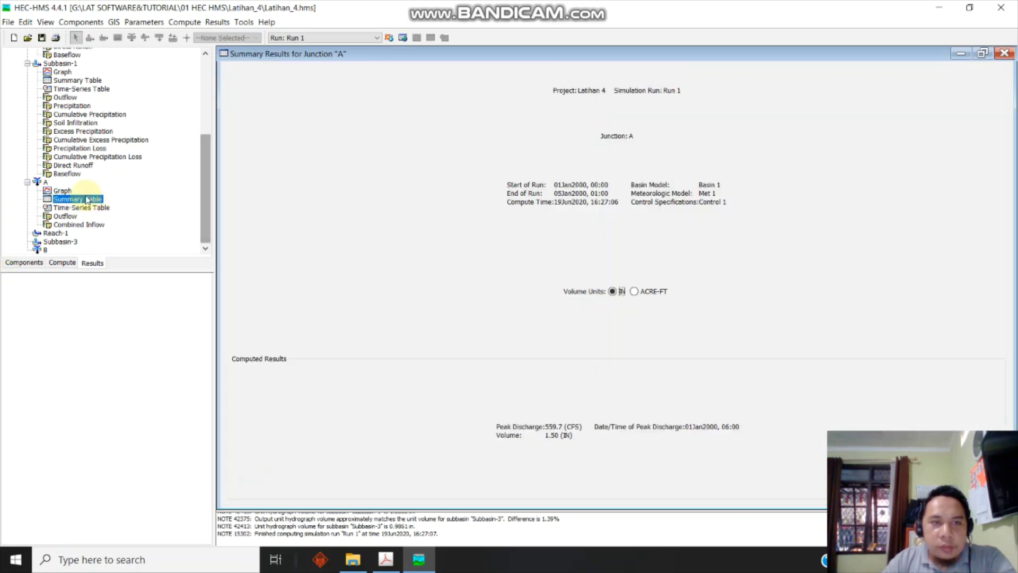
left_click(80, 208)
scroll(350, 207, "down", 12)
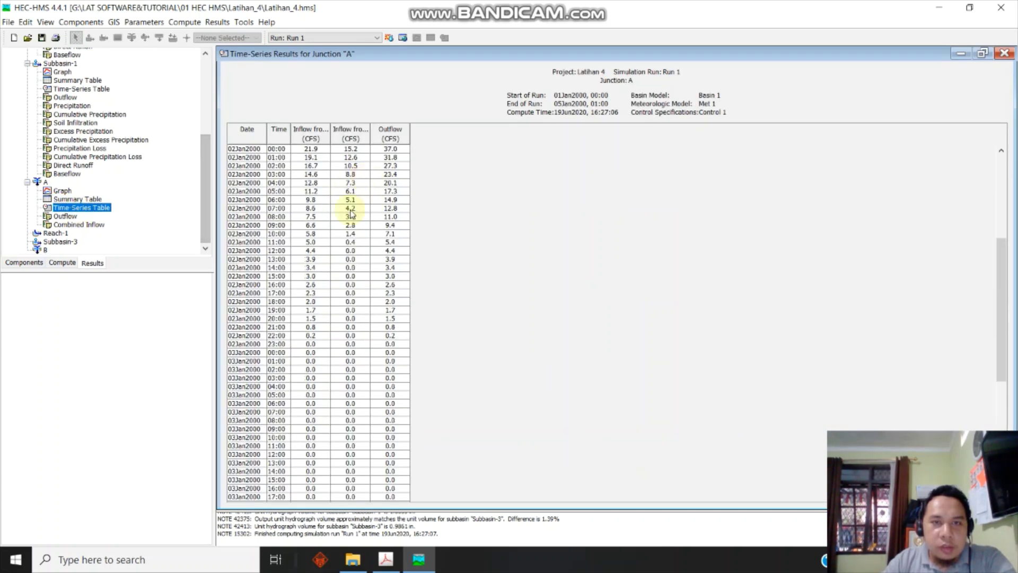
scroll(348, 215, "up", 12)
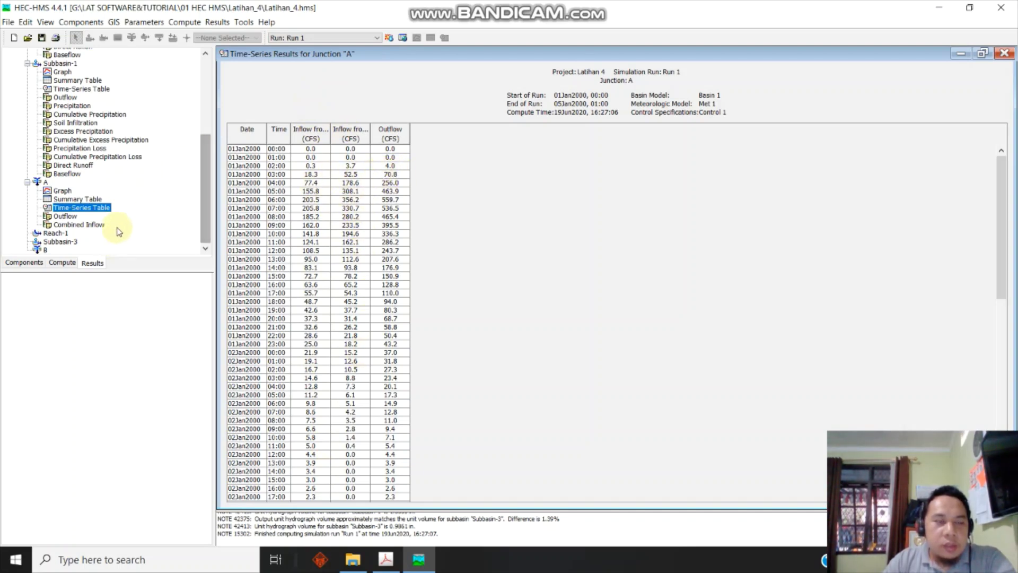
Compare Reach-1's inflow and outflow in its results graph and time-series table
double_click(58, 233)
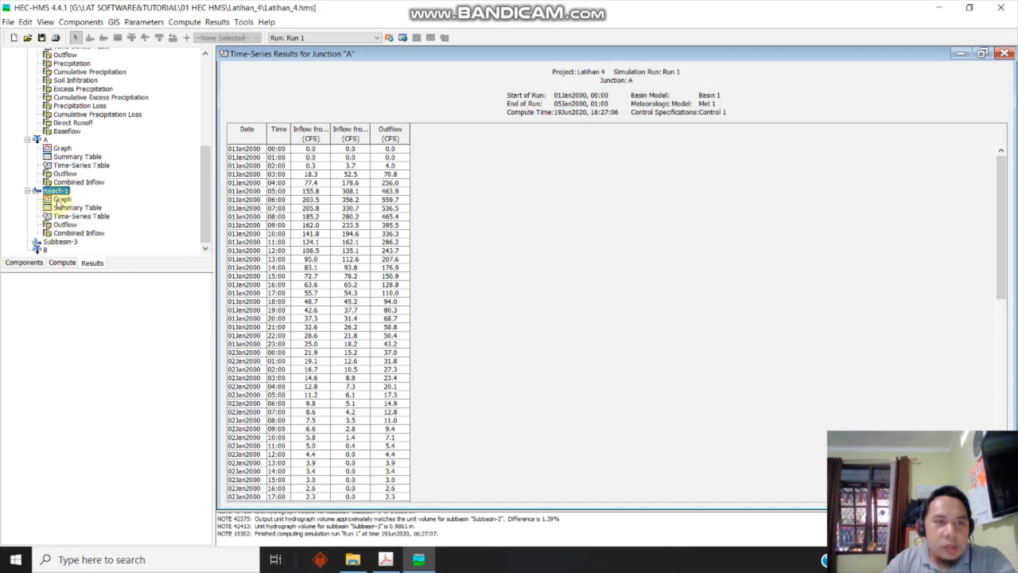
left_click(60, 200)
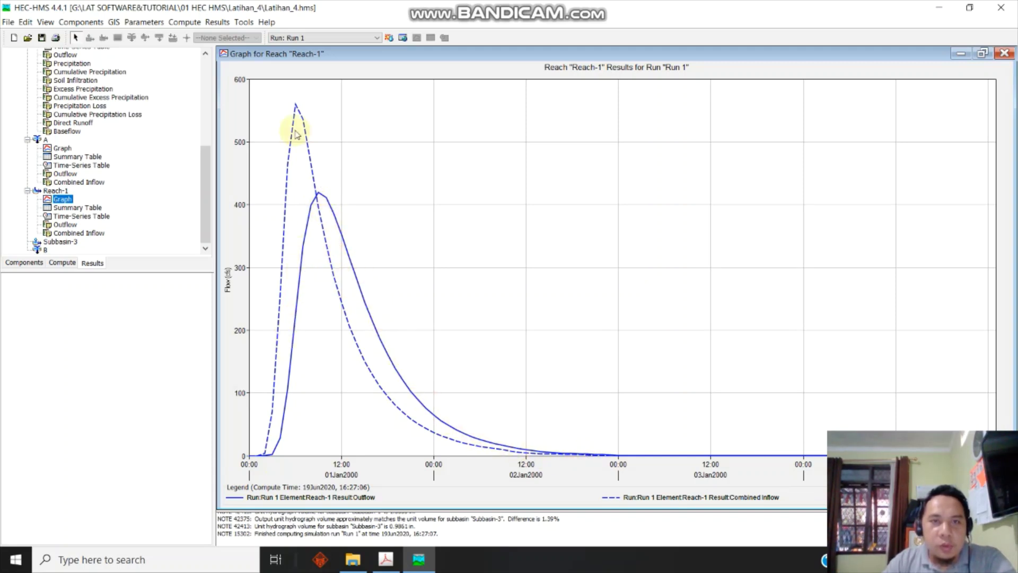
left_click(78, 216)
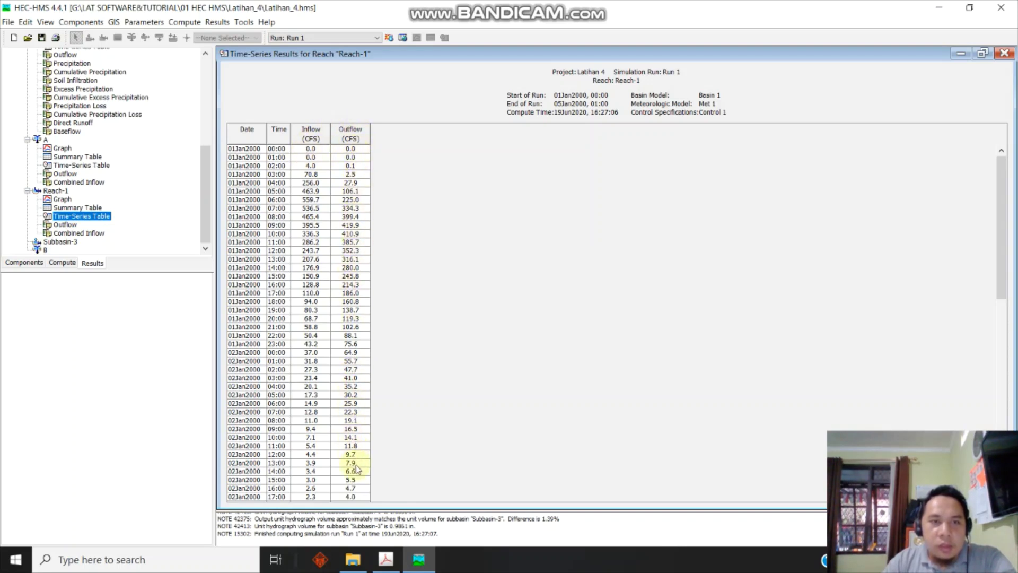
Review Subbasin-3's Run 1 results in its graph and time-series table
double_click(60, 241)
left_click(61, 155)
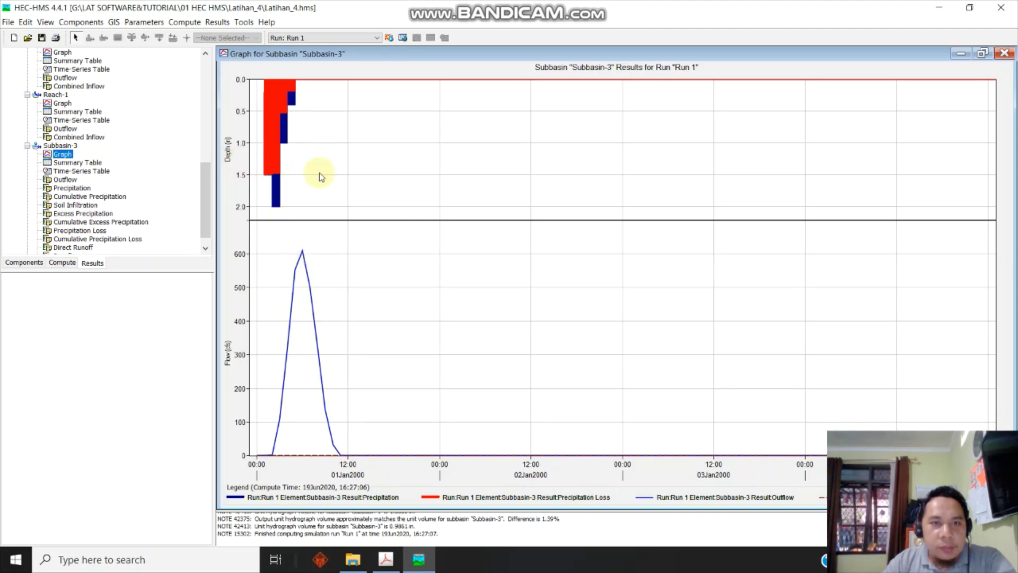
scroll(35, 204, "down", 1)
left_click(89, 156)
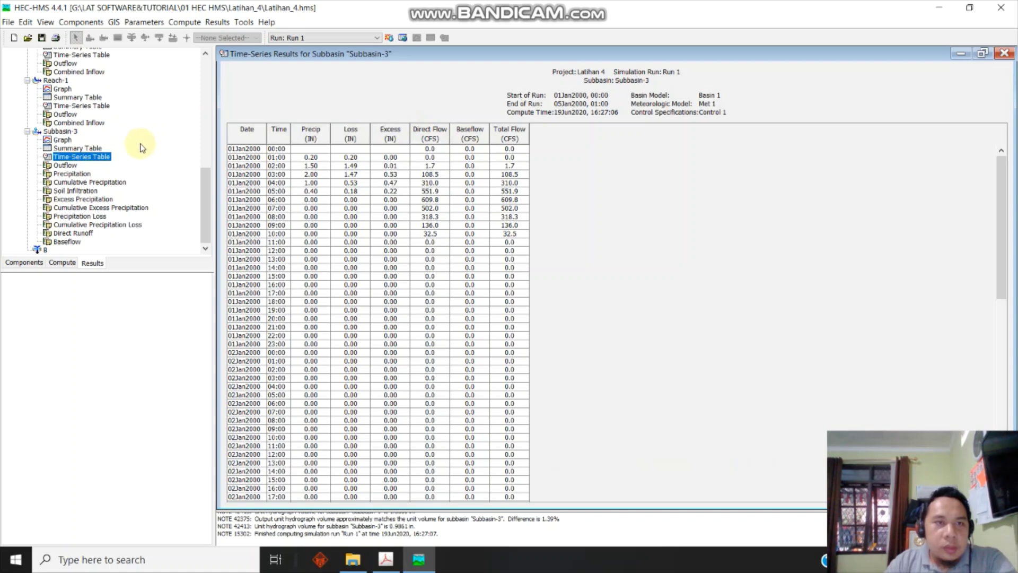
Examine junction B's results graph and time-series table, and show its graph again in a maximized window
double_click(42, 250)
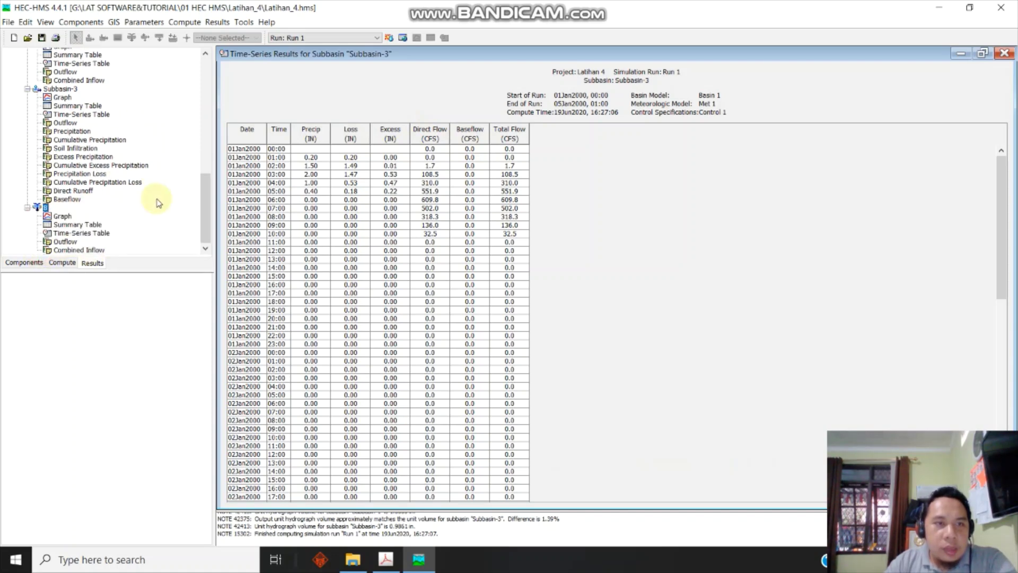
left_click(62, 216)
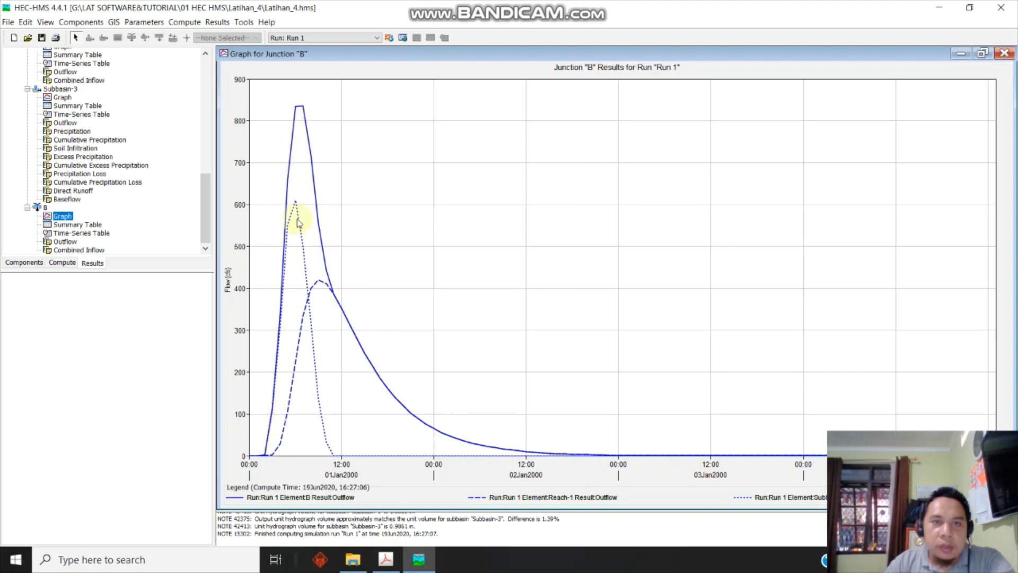
left_click(82, 233)
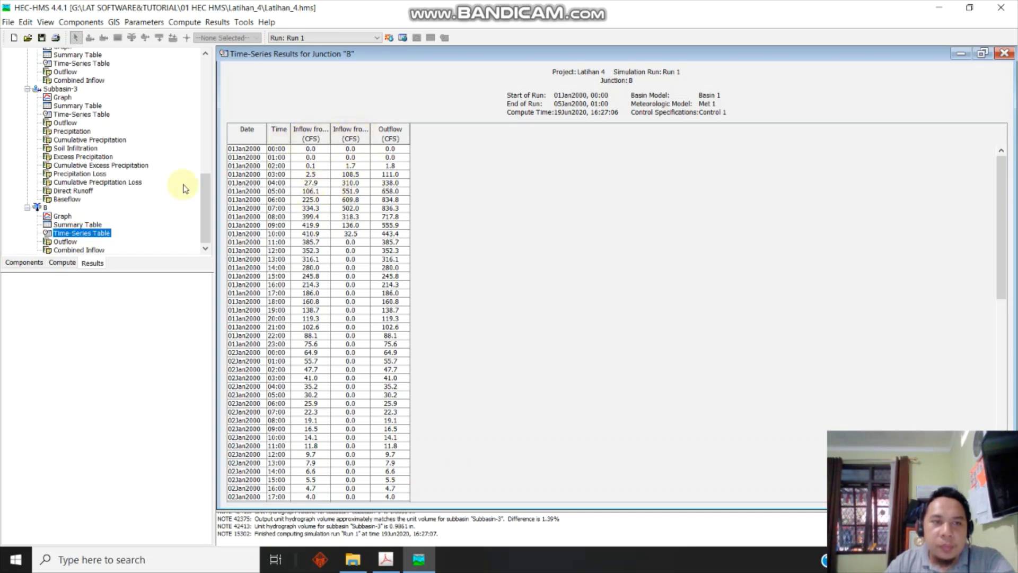
left_click(63, 217)
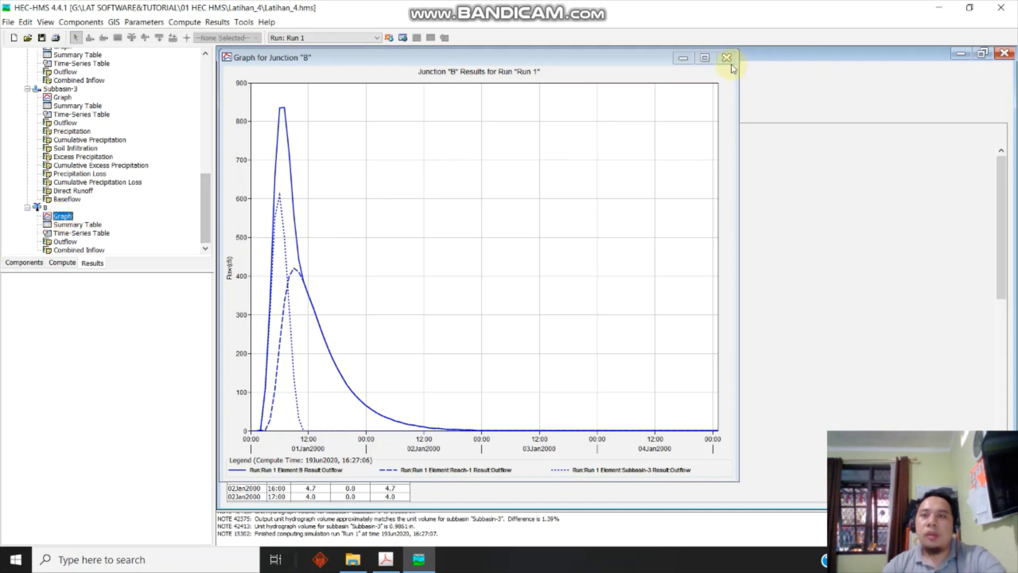
left_click(704, 58)
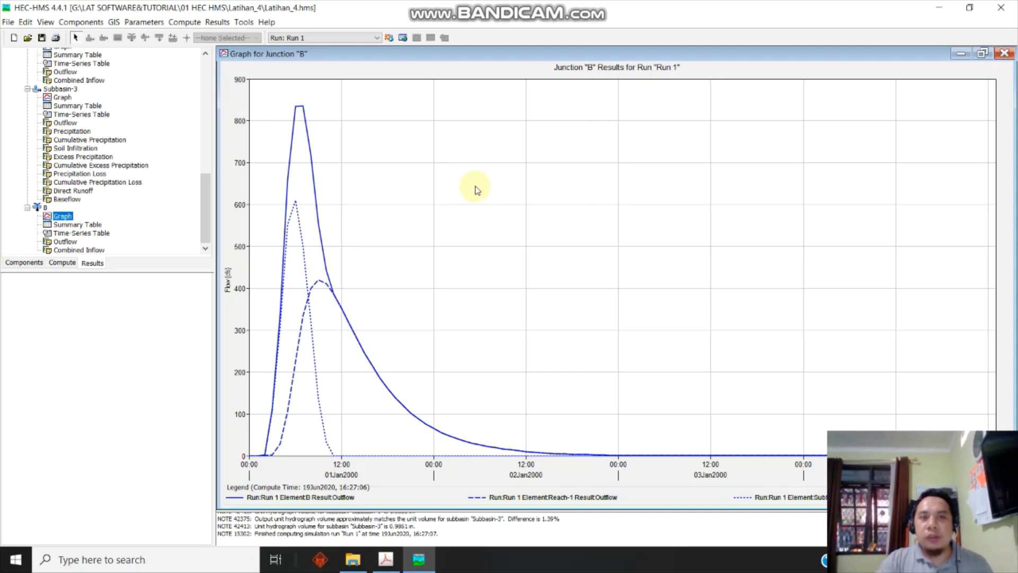
Enlarge the results tree area to show more of Run 1's elements at once
left_click_drag(205, 233, 209, 64)
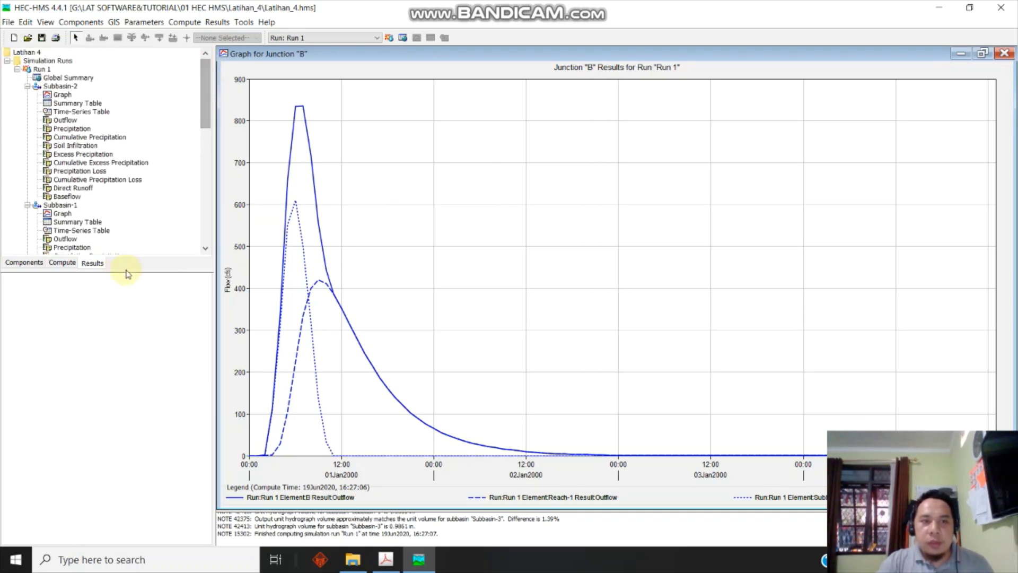
left_click_drag(131, 271, 138, 335)
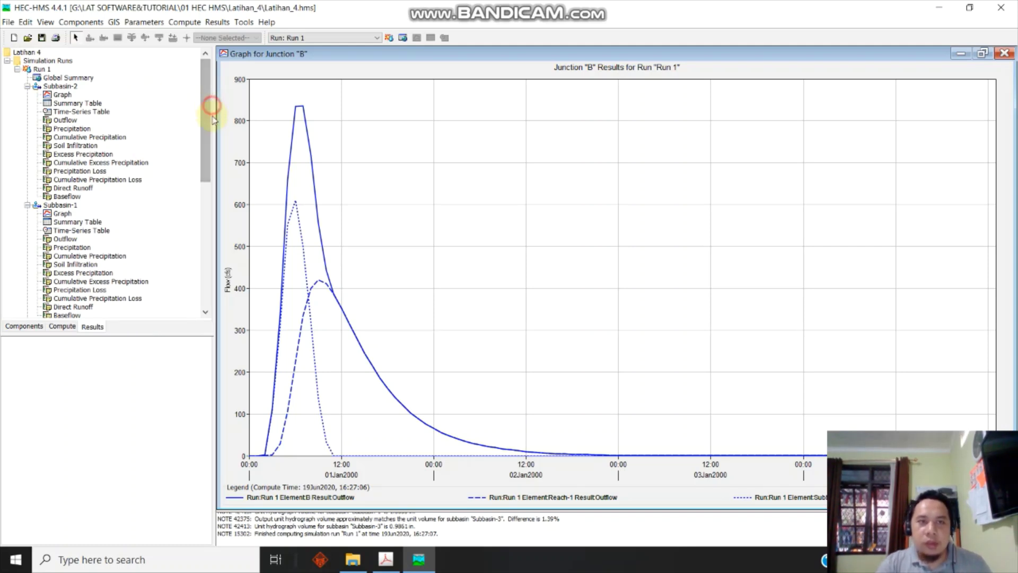
mouse_move(207, 108)
left_mouse_down()
mouse_move(208, 136)
mouse_move(208, 88)
left_mouse_up()
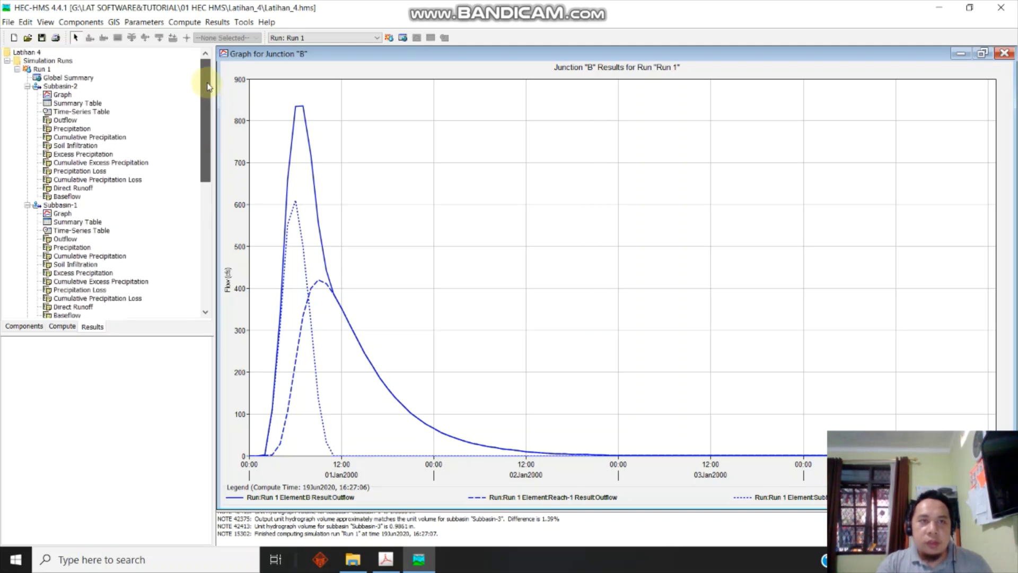